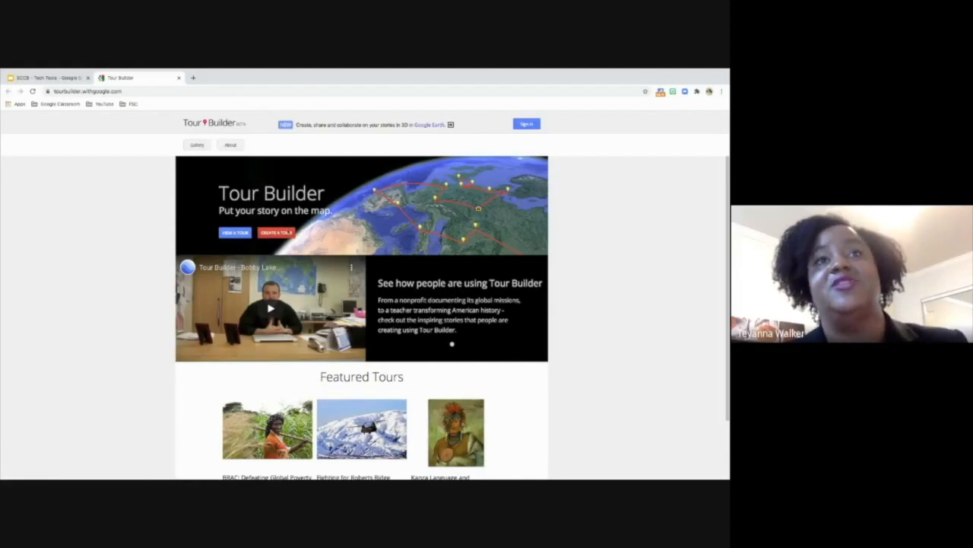
- Close the Tour Builder page and advance the presentation to the Demonstration slide
{"action": "left_click", "coordinate": [179, 78]}
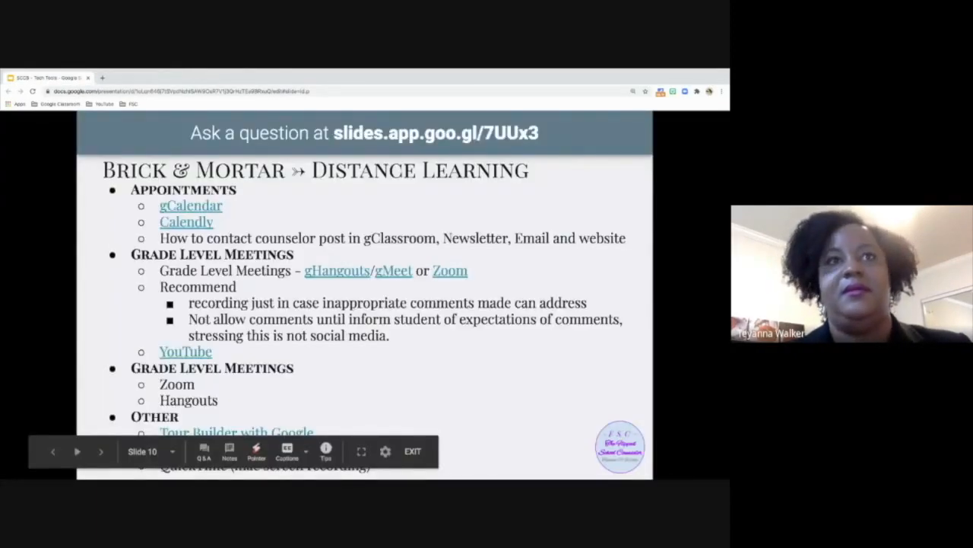
{"action": "key", "text": "Right"}
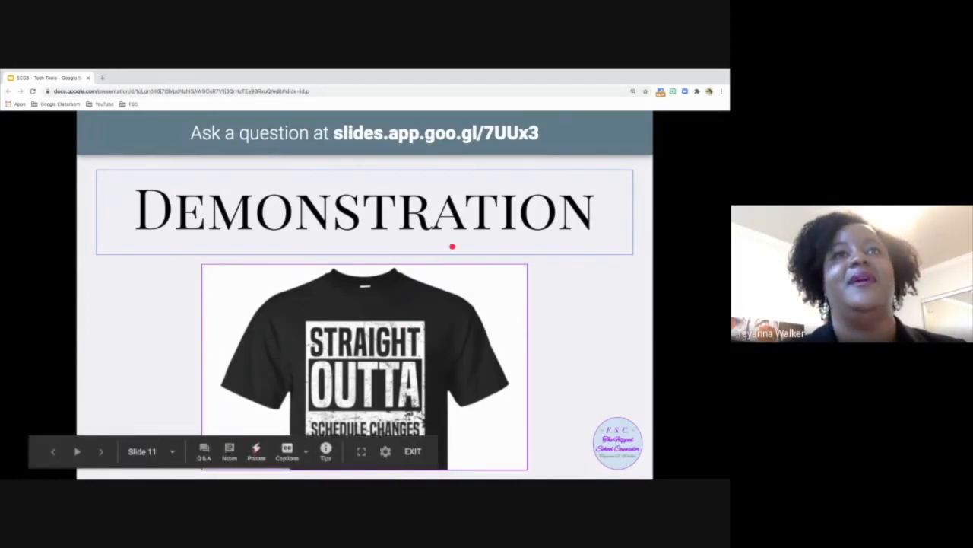
- Switch to the Sample FSC class in Google Classroom and look through the assignment and material posts in its Stream
{"action": "key", "text": "ctrl+Right"}
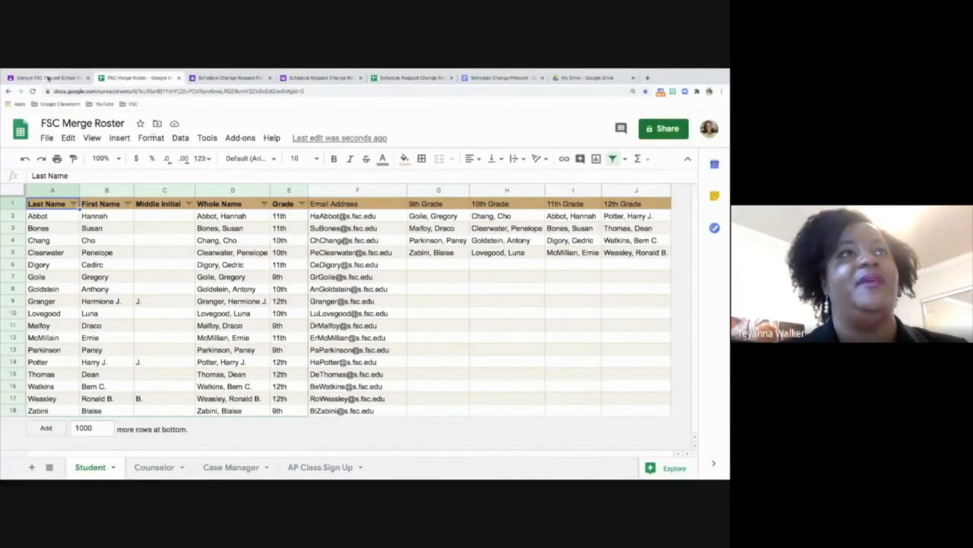
{"action": "left_click", "coordinate": [46, 78]}
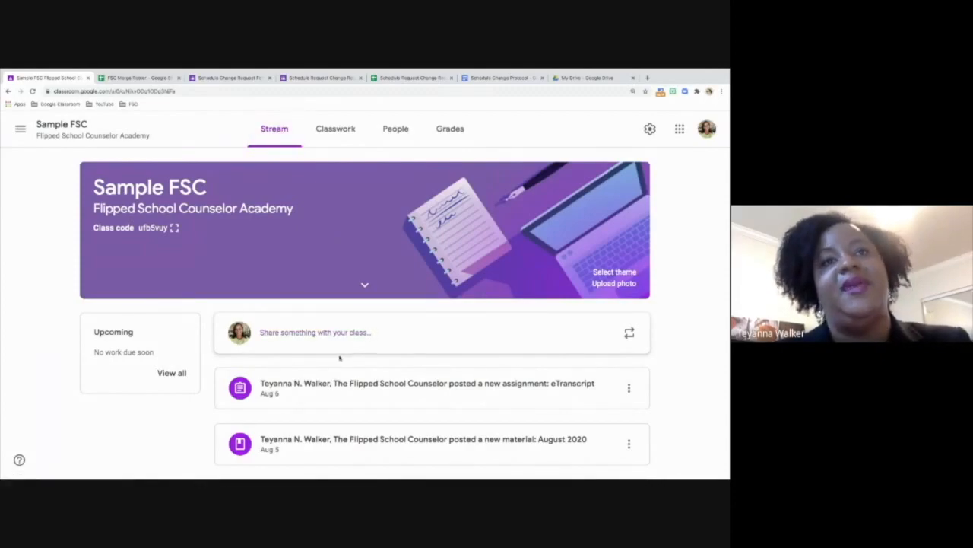
{"action": "scroll", "coordinate": [339, 357], "scroll_direction": "down", "scroll_amount": 1}
{"action": "scroll", "coordinate": [340, 357], "scroll_direction": "down", "scroll_amount": 3}
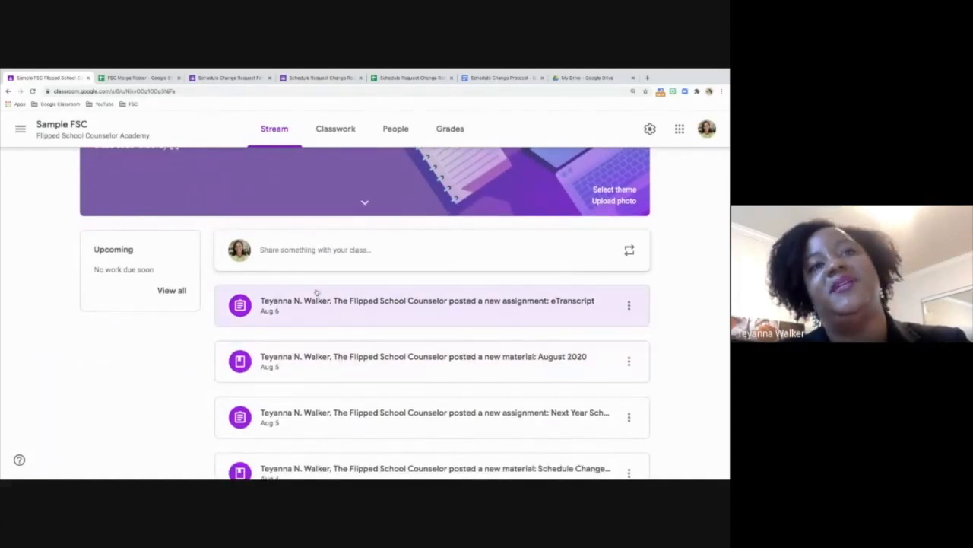
{"action": "scroll", "coordinate": [281, 412], "scroll_direction": "down", "scroll_amount": 5}
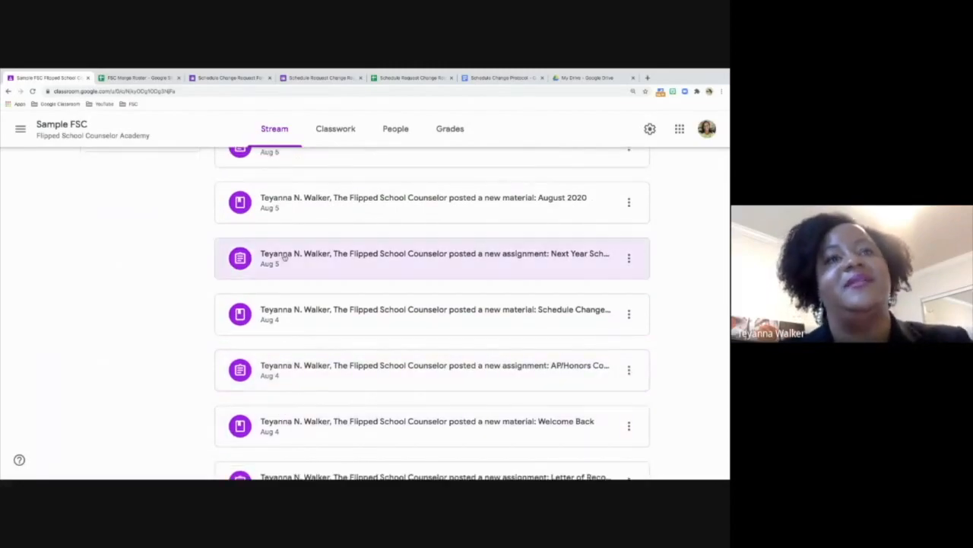
{"action": "scroll", "coordinate": [330, 407], "scroll_direction": "down", "scroll_amount": 5}
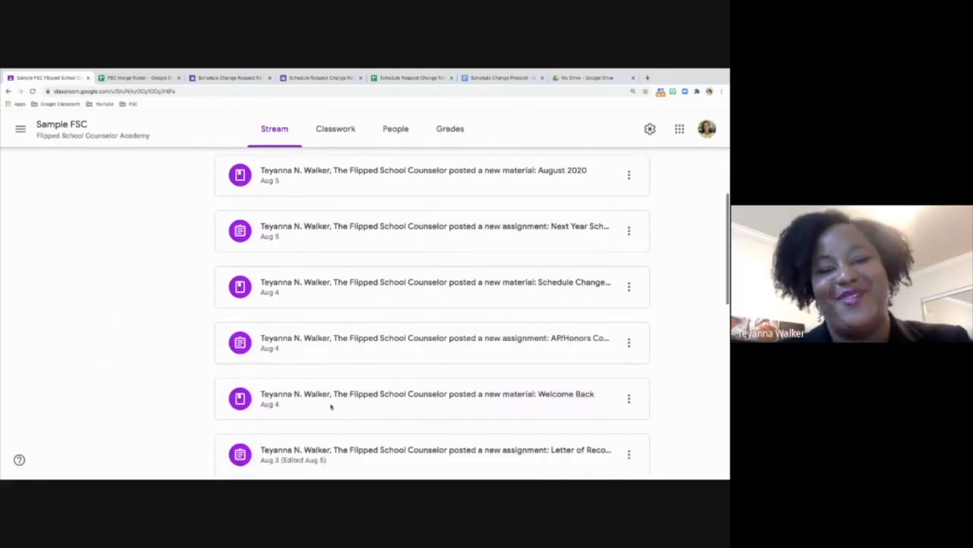
- Open the class's Classwork page and look through its topics from General Resources to Scheduling
{"action": "left_click", "coordinate": [337, 135]}
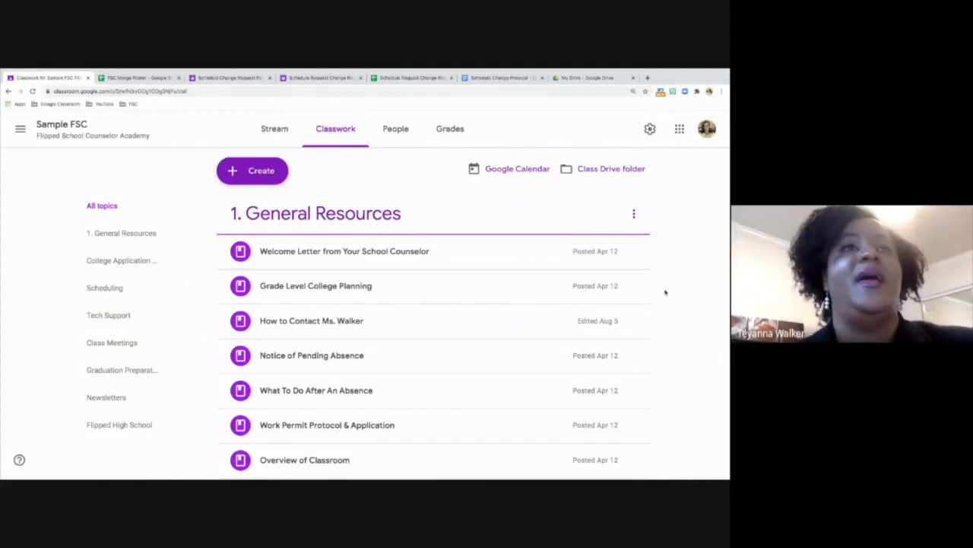
{"action": "scroll", "coordinate": [665, 292], "scroll_direction": "down", "scroll_amount": 1}
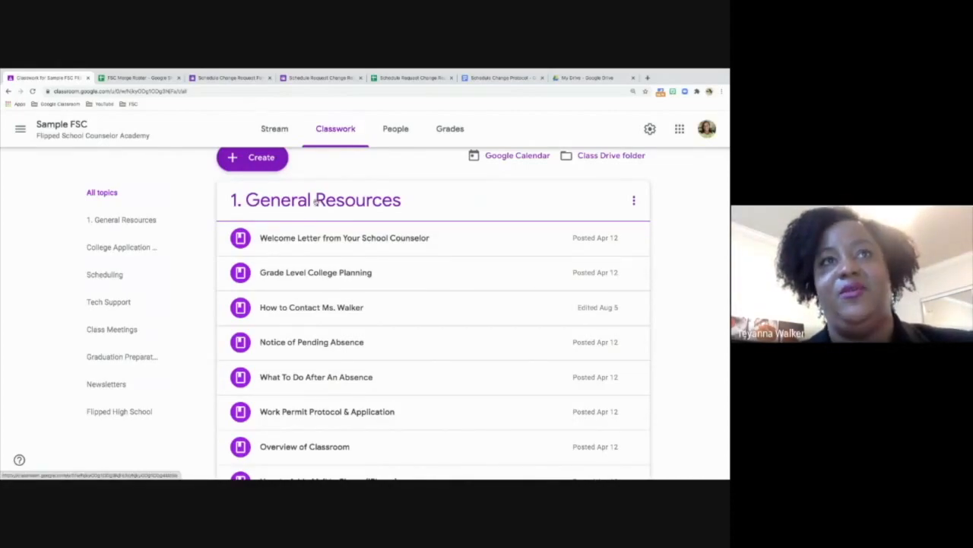
{"action": "mouse_move", "coordinate": [315, 201]}
{"action": "left_mouse_down"}
{"action": "mouse_move", "coordinate": [320, 307]}
{"action": "mouse_move", "coordinate": [317, 201]}
{"action": "mouse_move", "coordinate": [308, 196]}
{"action": "left_mouse_up"}
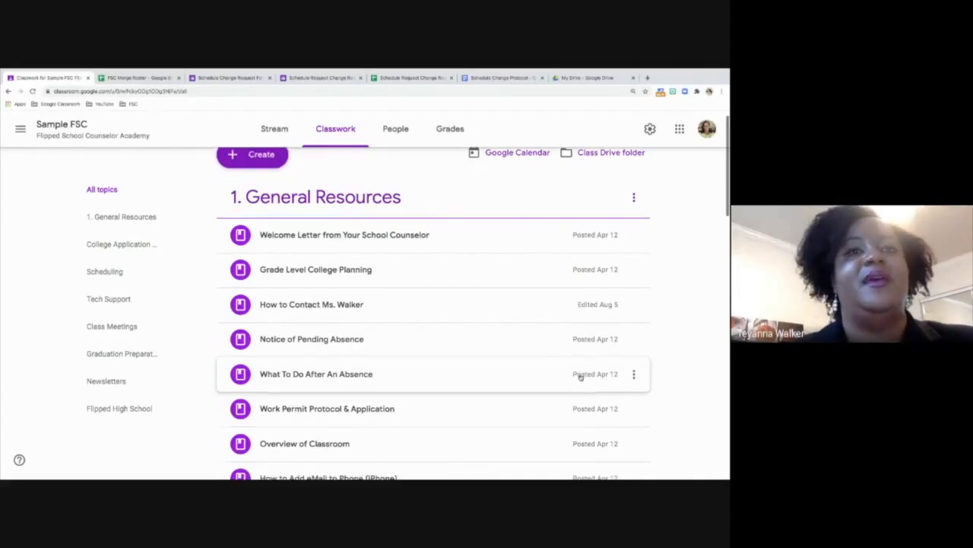
{"action": "scroll", "coordinate": [580, 377], "scroll_direction": "down", "scroll_amount": 5}
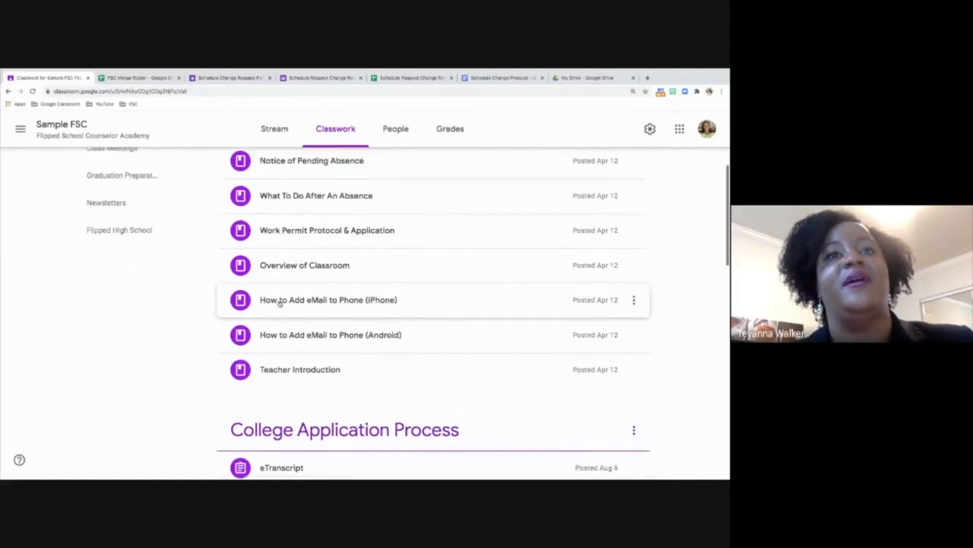
{"action": "scroll", "coordinate": [279, 304], "scroll_direction": "down", "scroll_amount": 2}
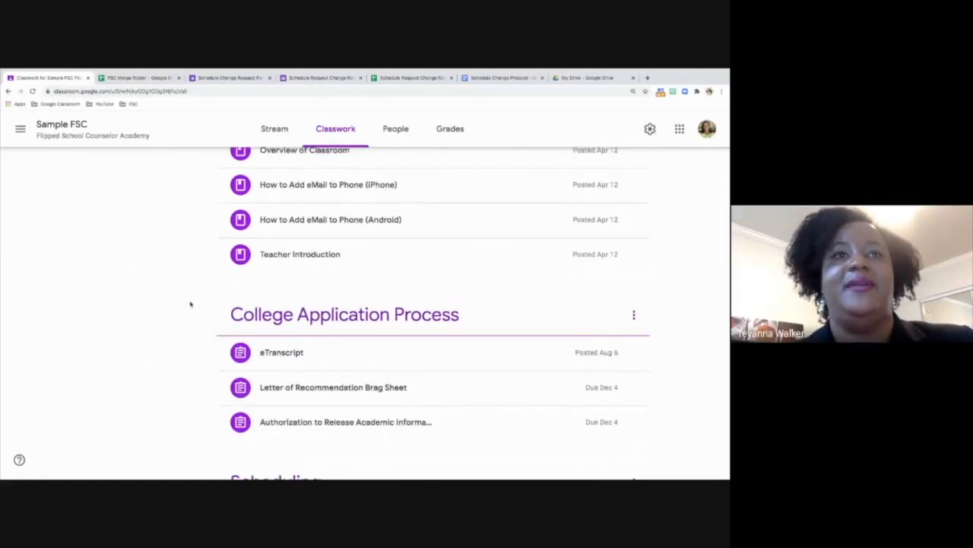
{"action": "scroll", "coordinate": [239, 355], "scroll_direction": "down", "scroll_amount": 2}
{"action": "scroll", "coordinate": [239, 355], "scroll_direction": "down", "scroll_amount": 4}
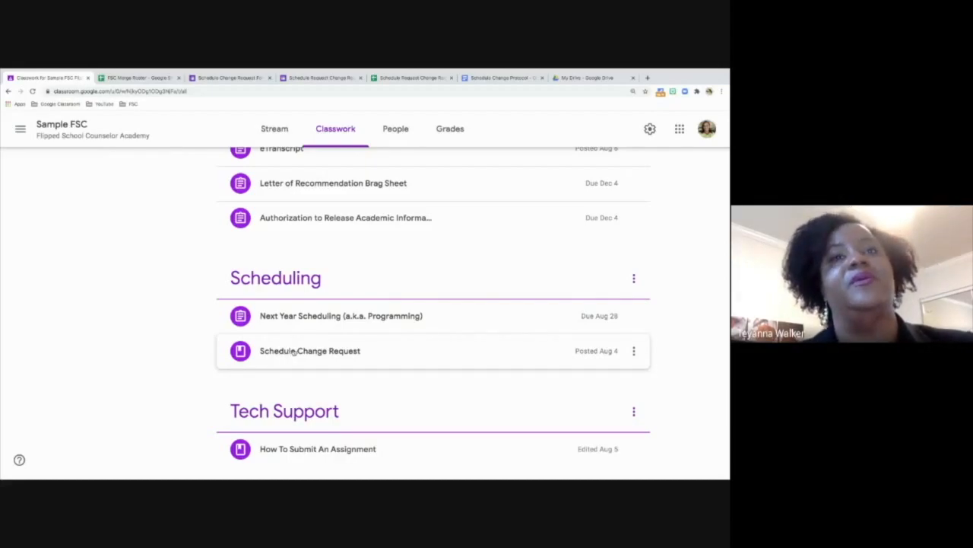
- Open the full Schedule Change Request material under Scheduling and review its instructions and attachments
{"action": "left_click", "coordinate": [294, 351]}
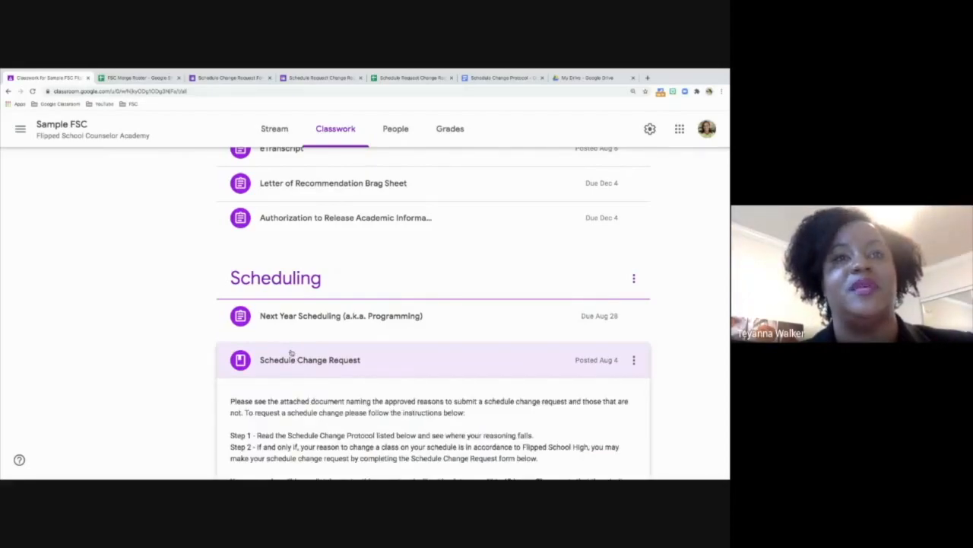
{"action": "scroll", "coordinate": [292, 353], "scroll_direction": "down", "scroll_amount": 3}
{"action": "scroll", "coordinate": [271, 404], "scroll_direction": "down", "scroll_amount": 3}
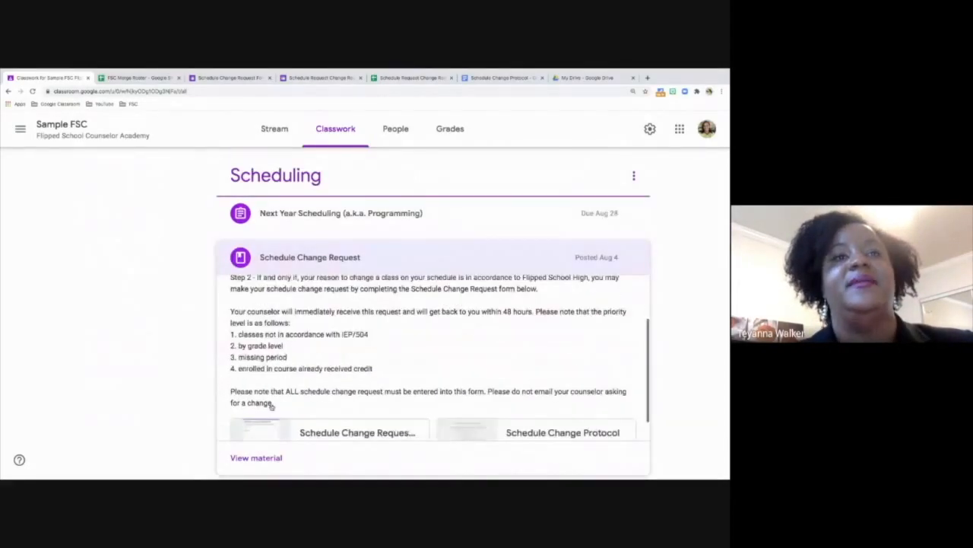
{"action": "left_click", "coordinate": [248, 458]}
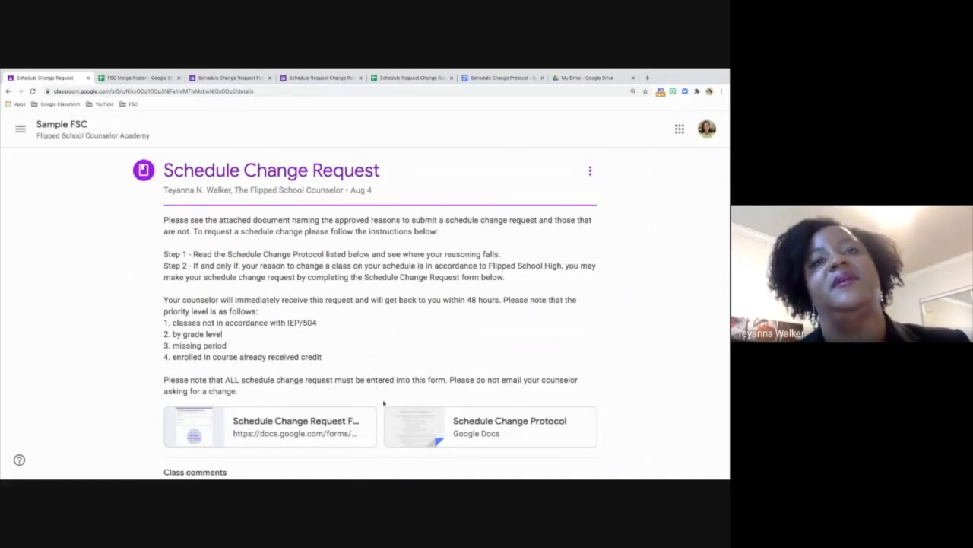
{"action": "scroll", "coordinate": [642, 363], "scroll_direction": "down", "scroll_amount": 1}
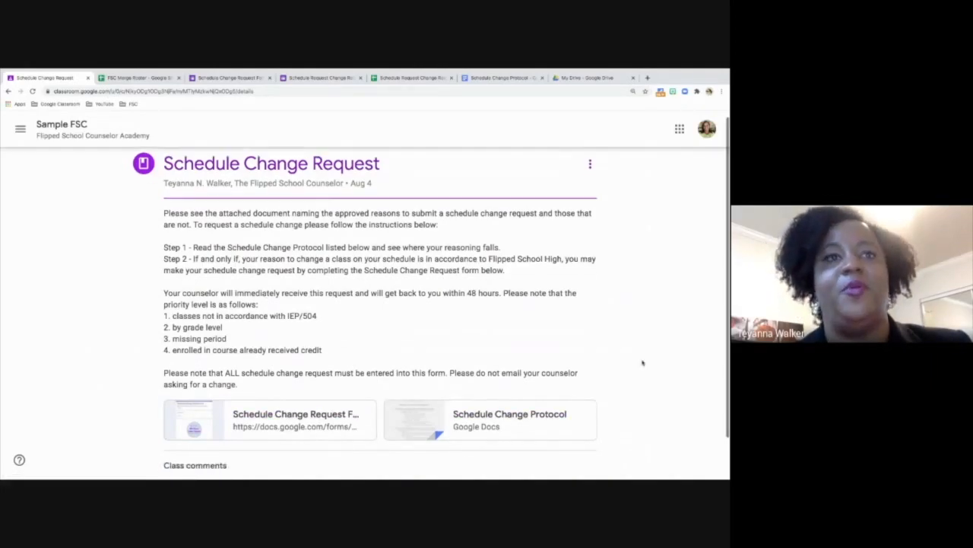
{"action": "scroll", "coordinate": [643, 362], "scroll_direction": "down", "scroll_amount": 1}
{"action": "scroll", "coordinate": [642, 363], "scroll_direction": "up", "scroll_amount": 1}
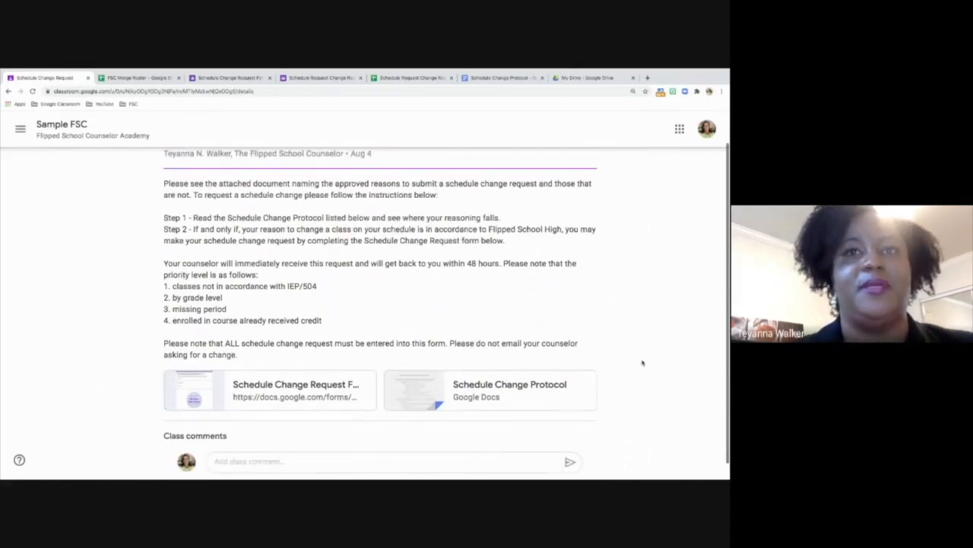
{"action": "scroll", "coordinate": [643, 362], "scroll_direction": "up", "scroll_amount": 1}
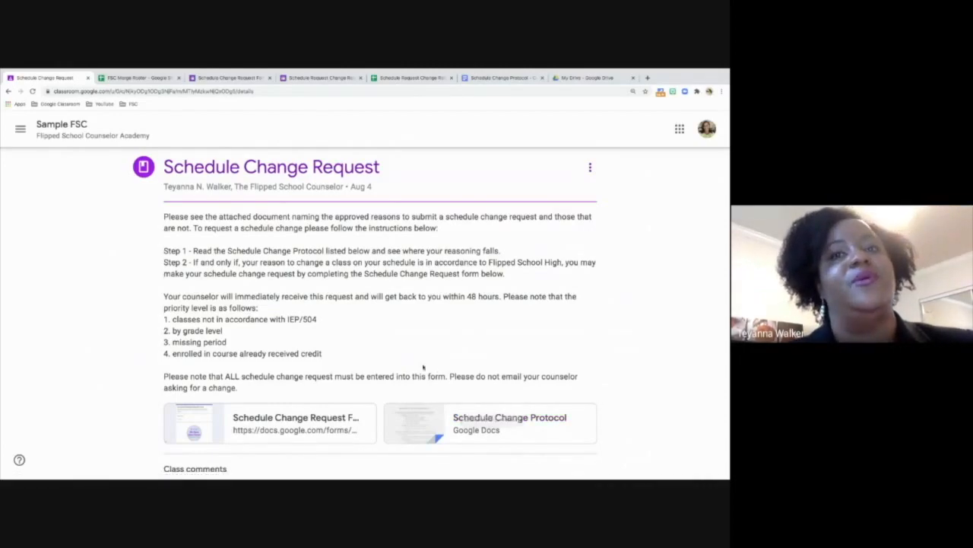
- Open the attached Schedule Change Protocol document, read through its rules to the end, and close it
{"action": "left_click", "coordinate": [486, 419]}
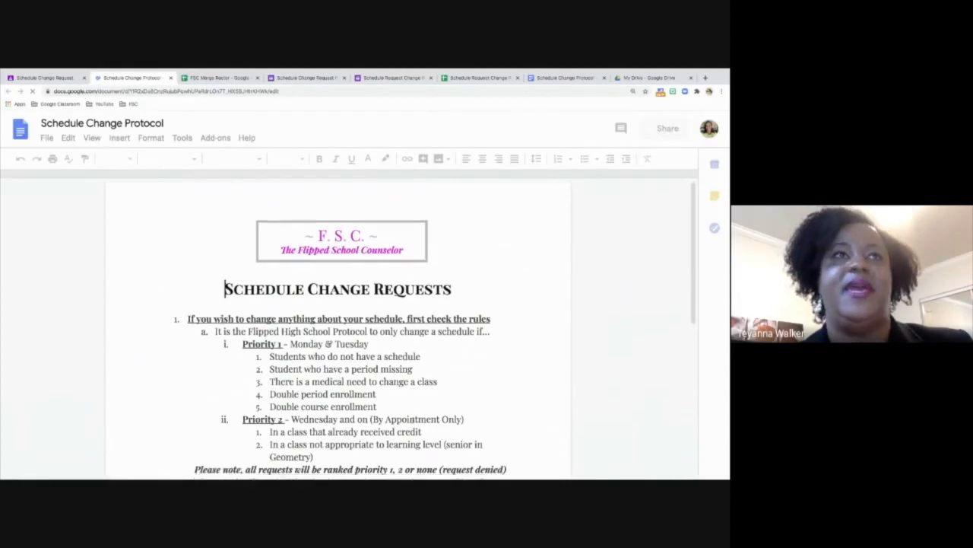
{"action": "scroll", "coordinate": [411, 423], "scroll_direction": "down", "scroll_amount": 1}
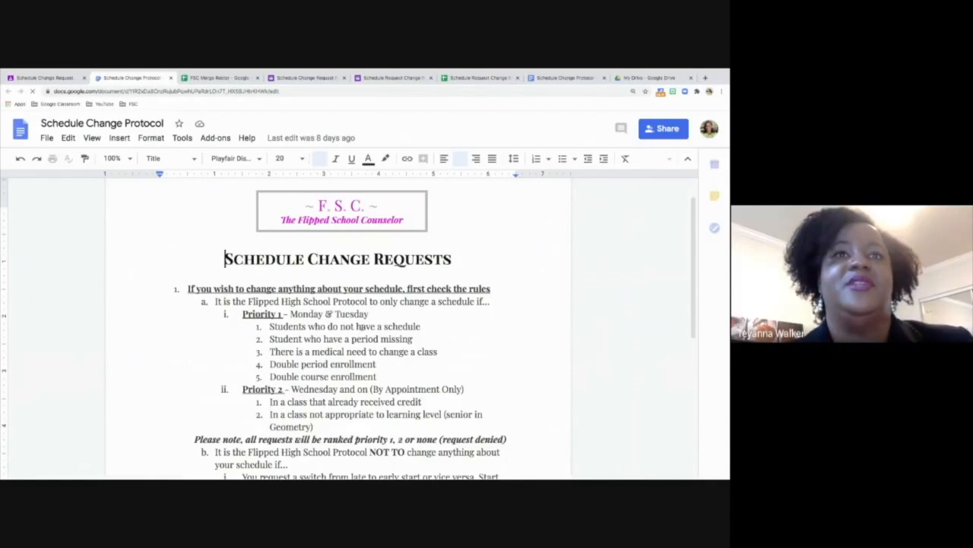
{"action": "scroll", "coordinate": [341, 286], "scroll_direction": "down", "scroll_amount": 3}
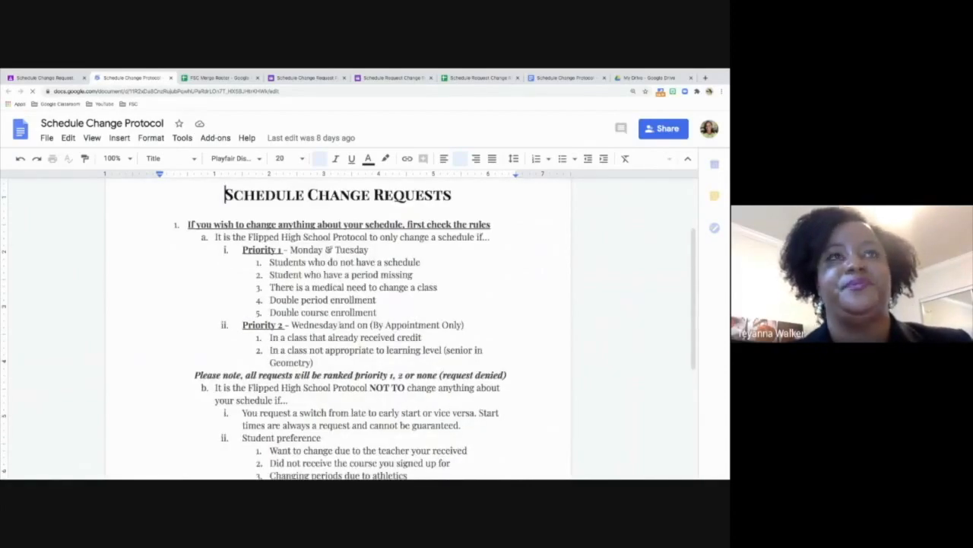
{"action": "scroll", "coordinate": [341, 304], "scroll_direction": "down", "scroll_amount": 4}
{"action": "scroll", "coordinate": [341, 324], "scroll_direction": "down", "scroll_amount": 5}
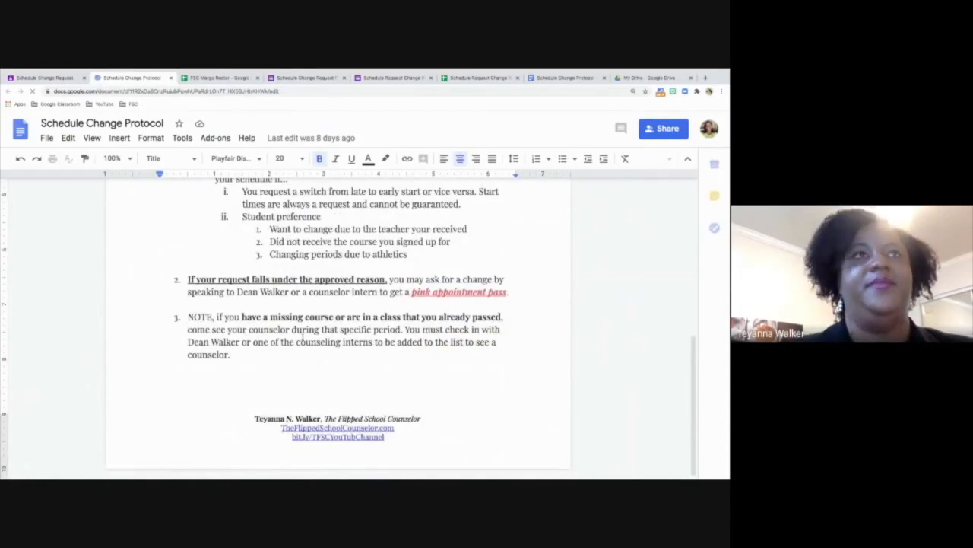
{"action": "key", "text": "ctrl+w"}
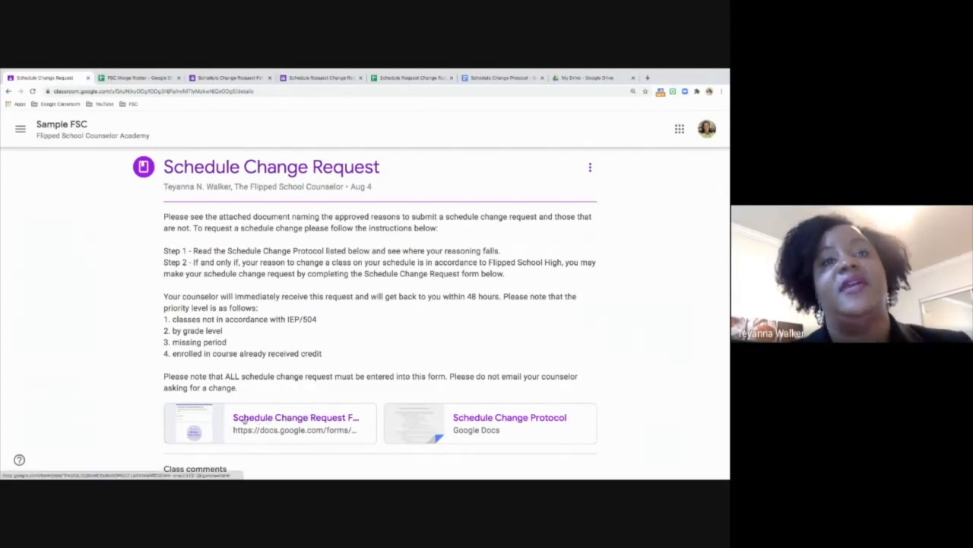
- Open the attached Schedule Change Request Form and look over the email address, school counselor name and counselor email questions
{"action": "left_click", "coordinate": [282, 418]}
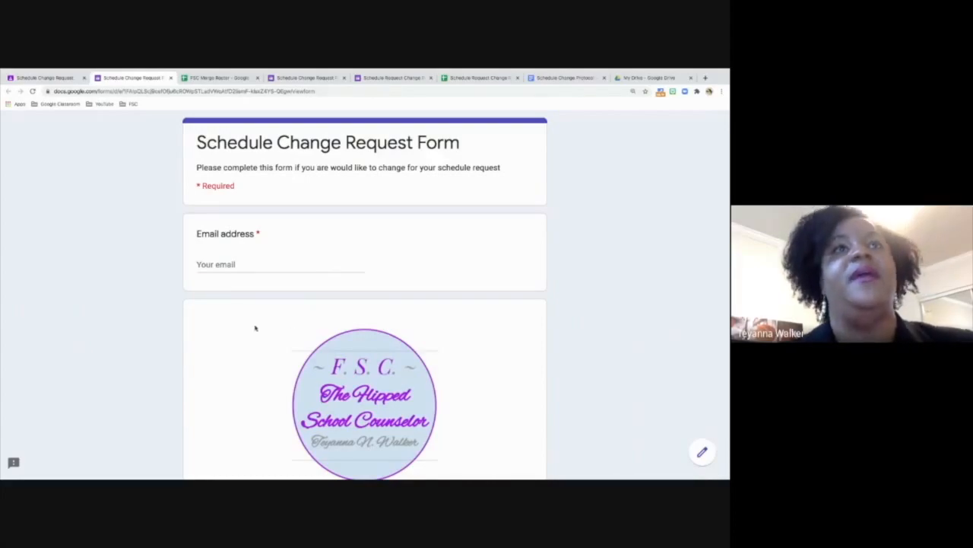
{"action": "left_click", "coordinate": [251, 264]}
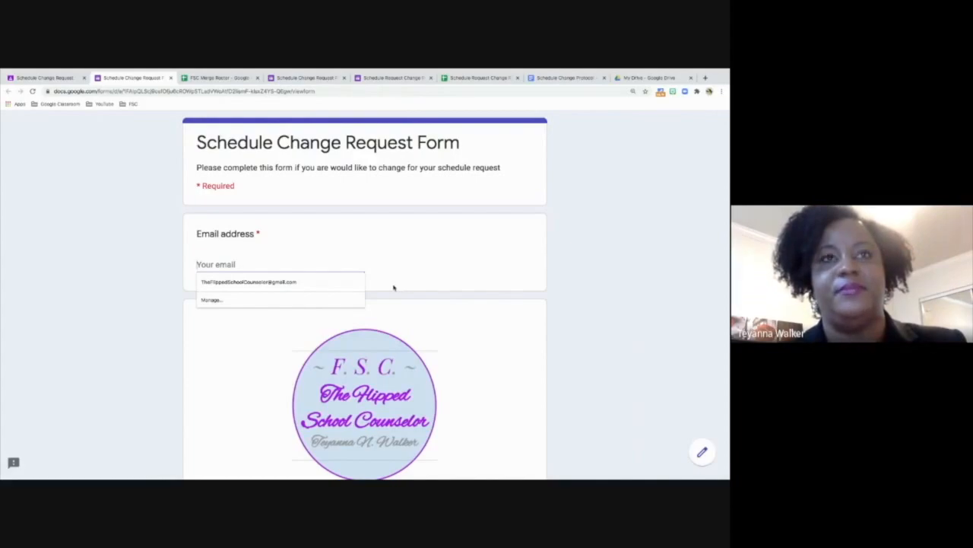
{"action": "scroll", "coordinate": [431, 292], "scroll_direction": "down", "scroll_amount": 2}
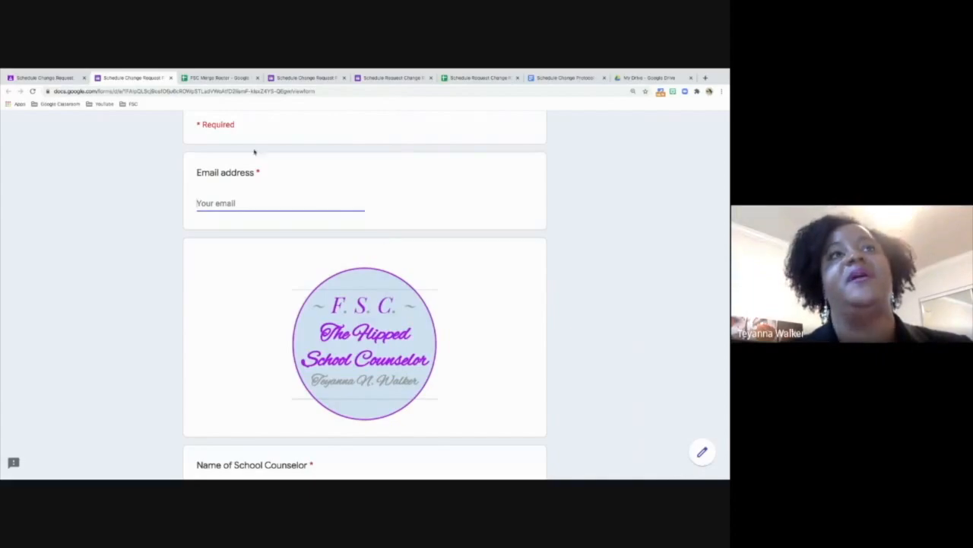
{"action": "scroll", "coordinate": [329, 388], "scroll_direction": "down", "scroll_amount": 1}
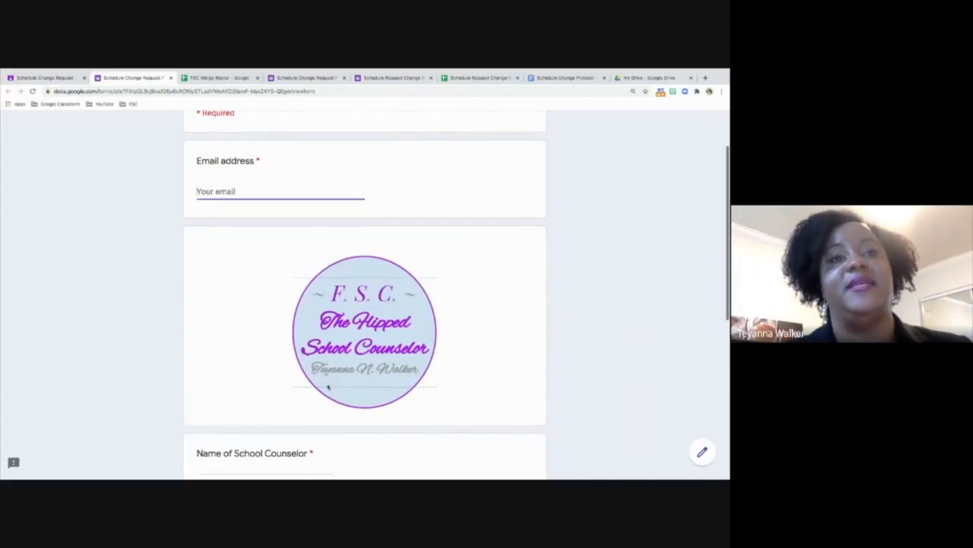
{"action": "scroll", "coordinate": [328, 387], "scroll_direction": "down", "scroll_amount": 2}
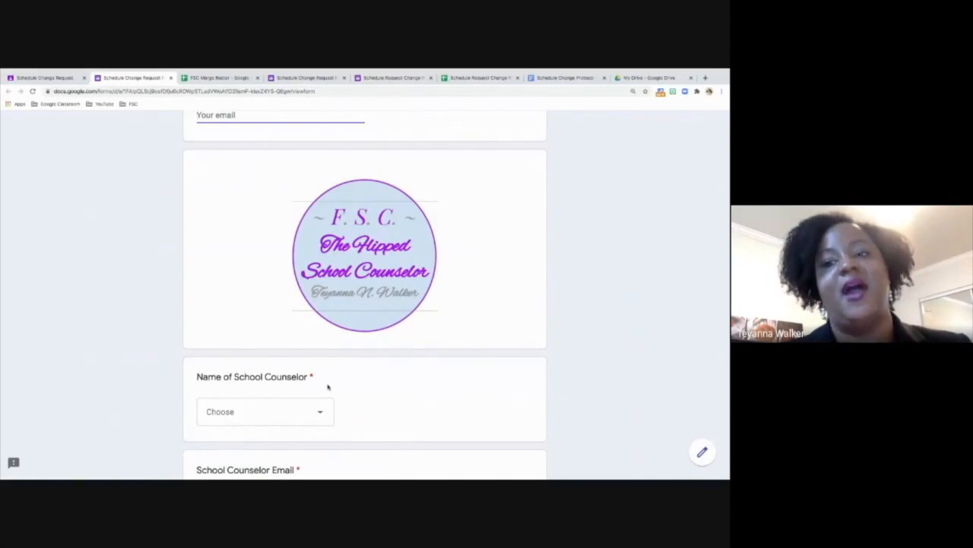
{"action": "mouse_move", "coordinate": [319, 70]}
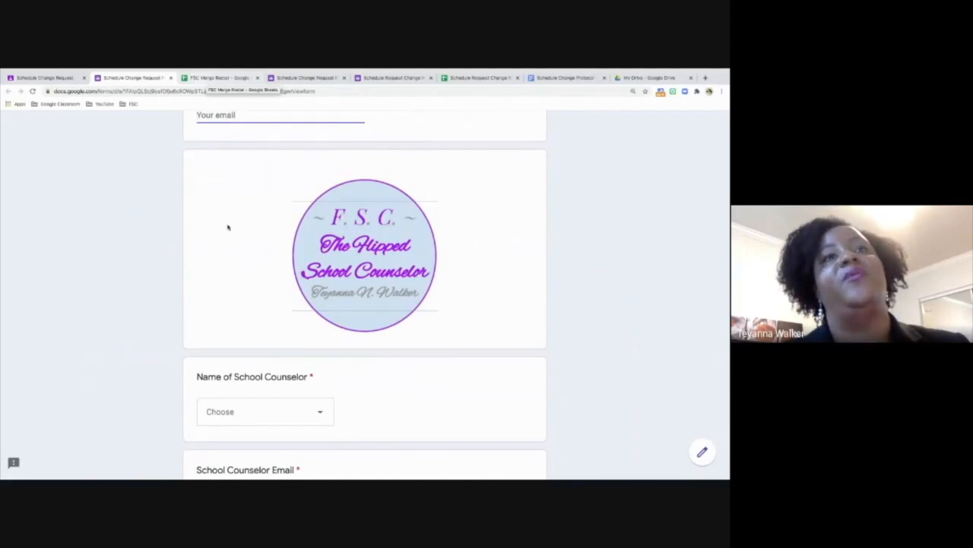
{"action": "scroll", "coordinate": [249, 325], "scroll_direction": "down", "scroll_amount": 1}
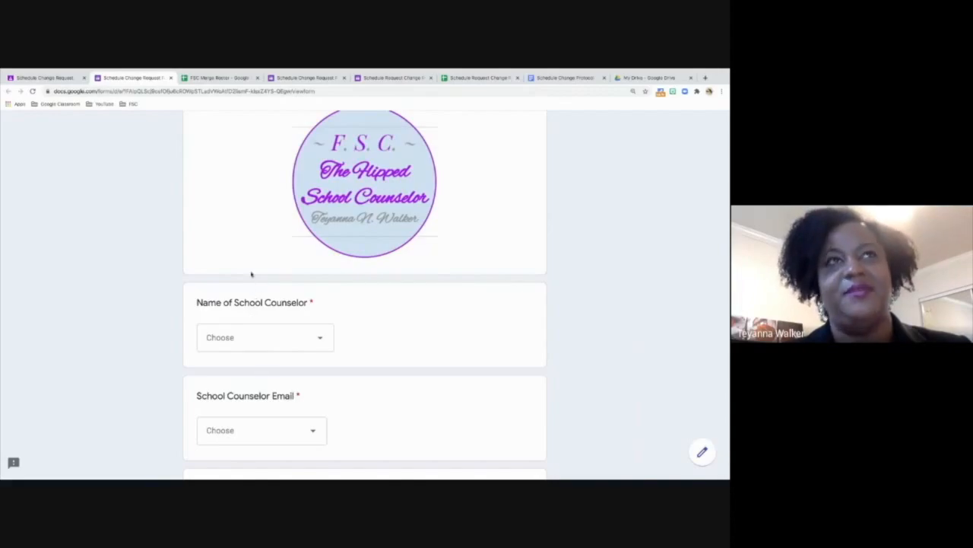
- Select the Whole Name column on the Student sheet of FSC Merge Roster and compare the roster with the request form
{"action": "left_click", "coordinate": [216, 79]}
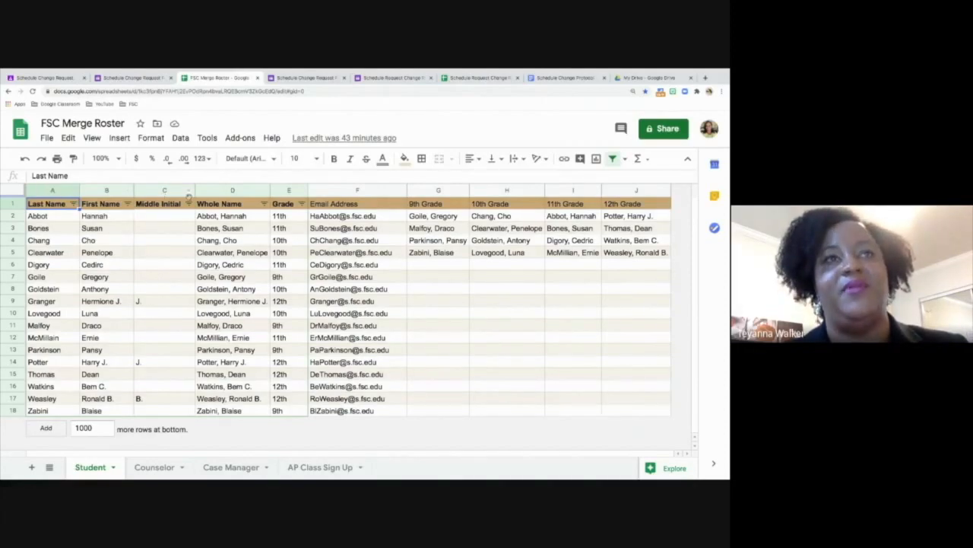
{"action": "left_click", "coordinate": [232, 190]}
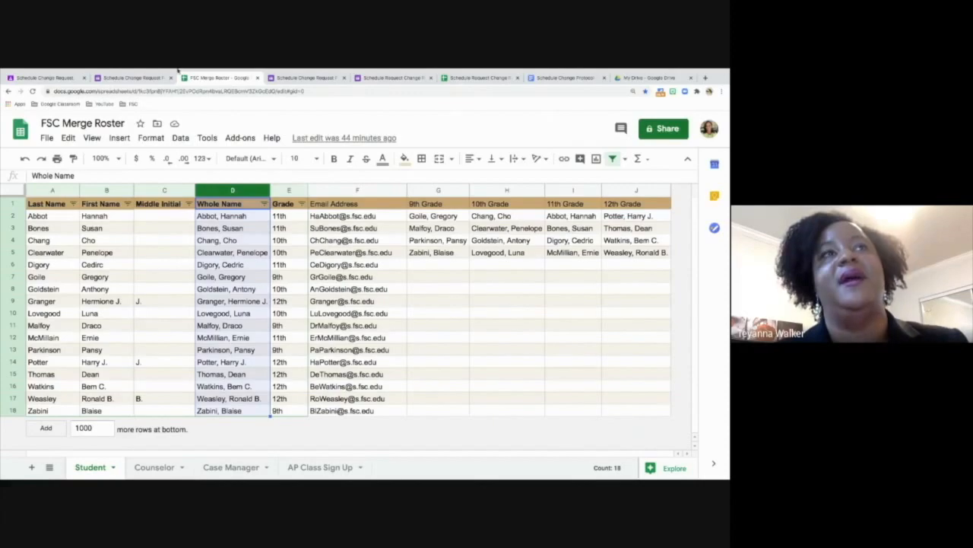
{"action": "left_click", "coordinate": [134, 77]}
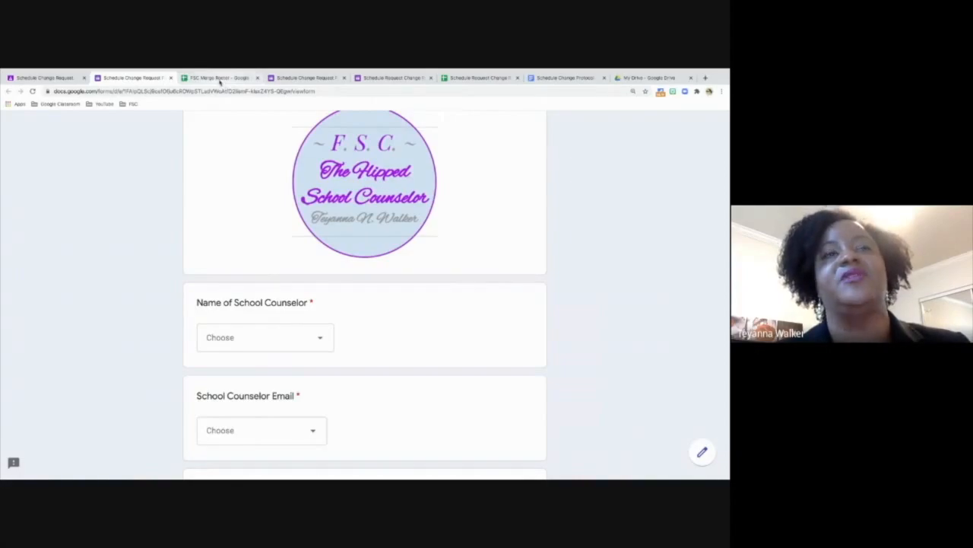
{"action": "left_click", "coordinate": [220, 78]}
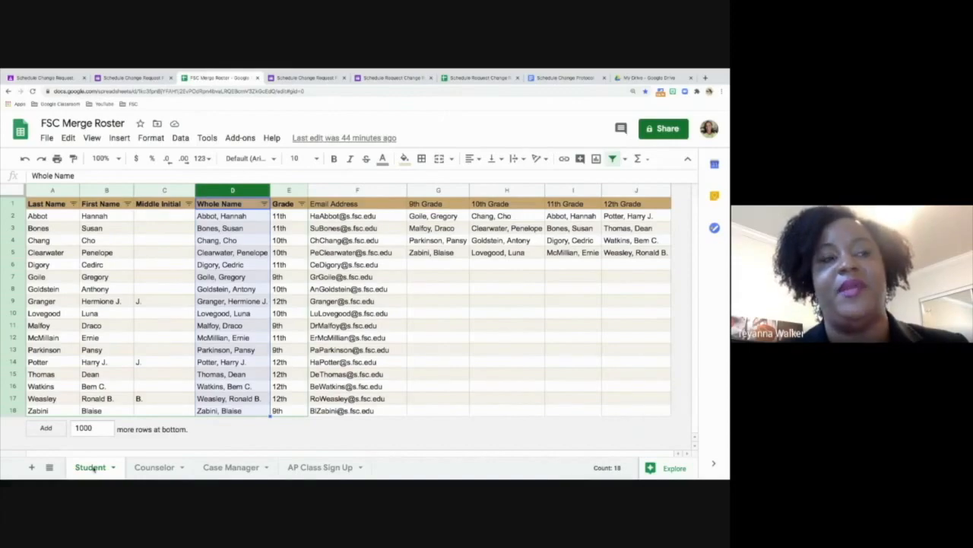
- Look over the Counselor and AP Class Sign Up sheets of the roster and return to the Schedule Change Request Form
{"action": "left_click", "coordinate": [157, 468]}
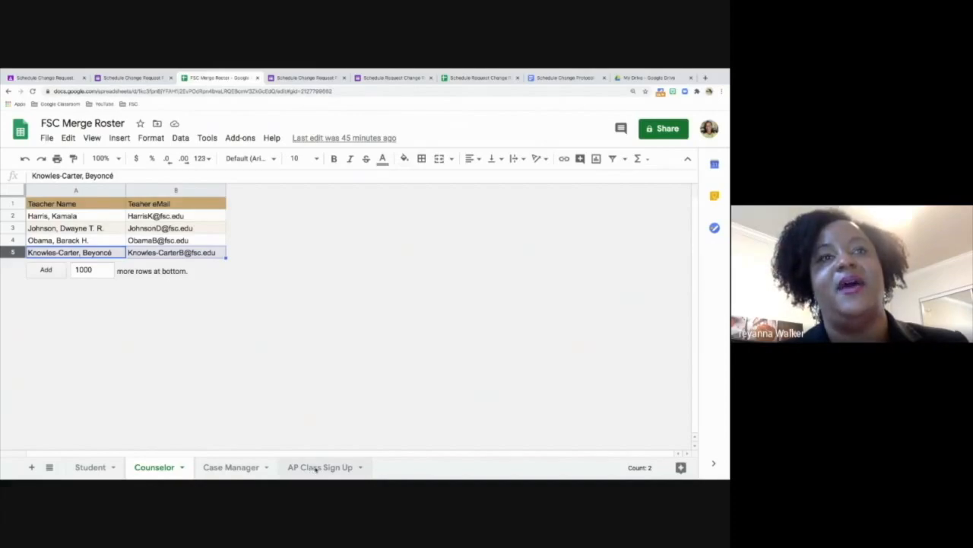
{"action": "left_click", "coordinate": [316, 467]}
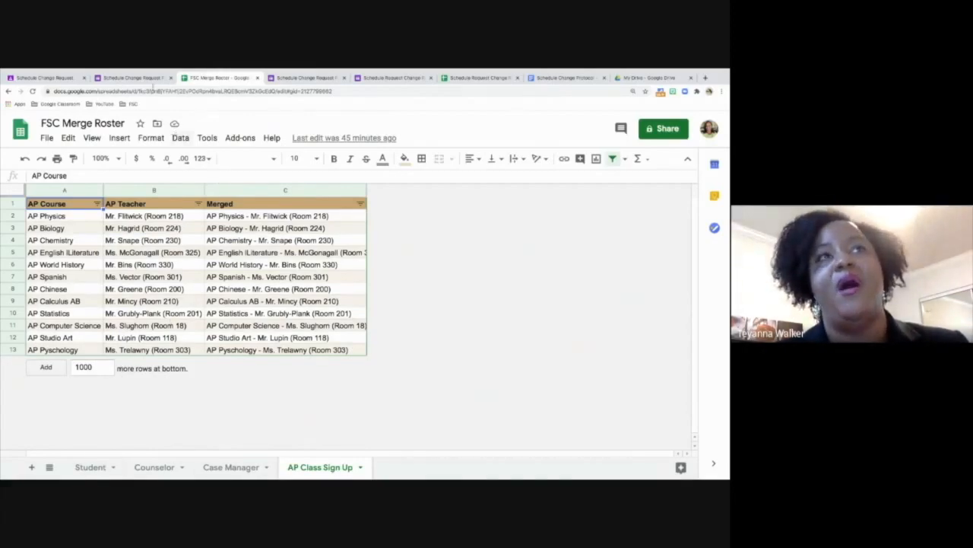
{"action": "left_click", "coordinate": [150, 79]}
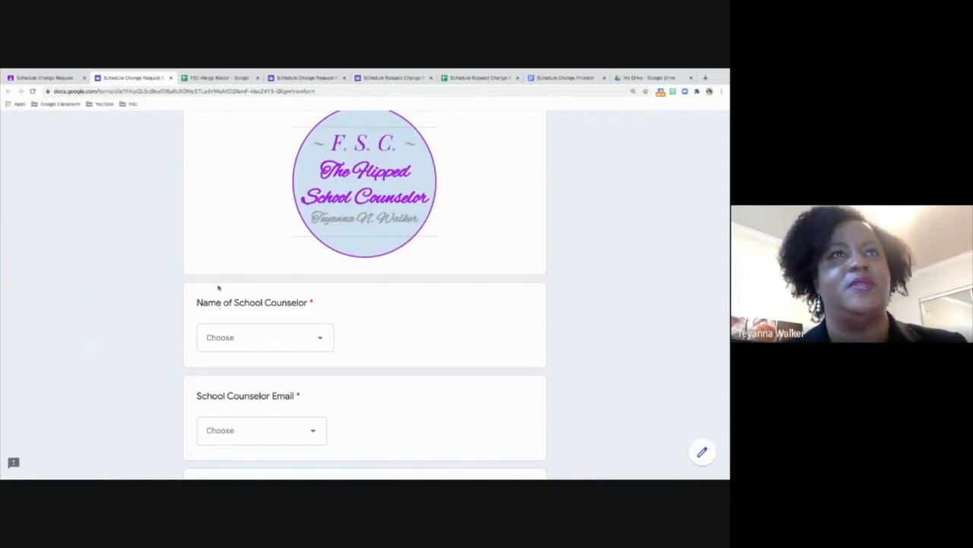
- Fill in the required email address on the Schedule Change Request Form with the suggested saved address
{"action": "scroll", "coordinate": [218, 288], "scroll_direction": "up", "scroll_amount": 3}
{"action": "scroll", "coordinate": [219, 287], "scroll_direction": "down", "scroll_amount": 1}
{"action": "scroll", "coordinate": [218, 285], "scroll_direction": "up", "scroll_amount": 1}
{"action": "left_click", "coordinate": [235, 220]}
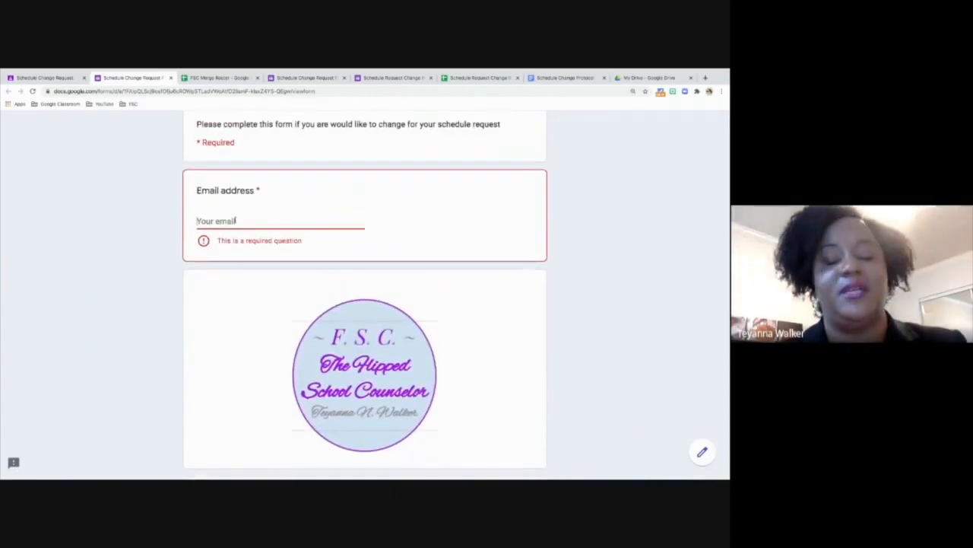
{"action": "type", "text": "the"}
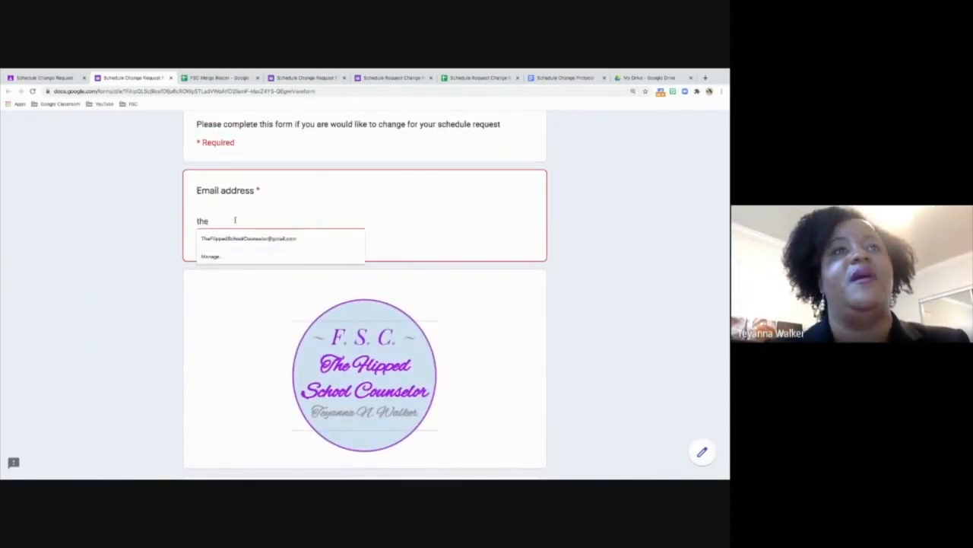
{"action": "left_click", "coordinate": [246, 239]}
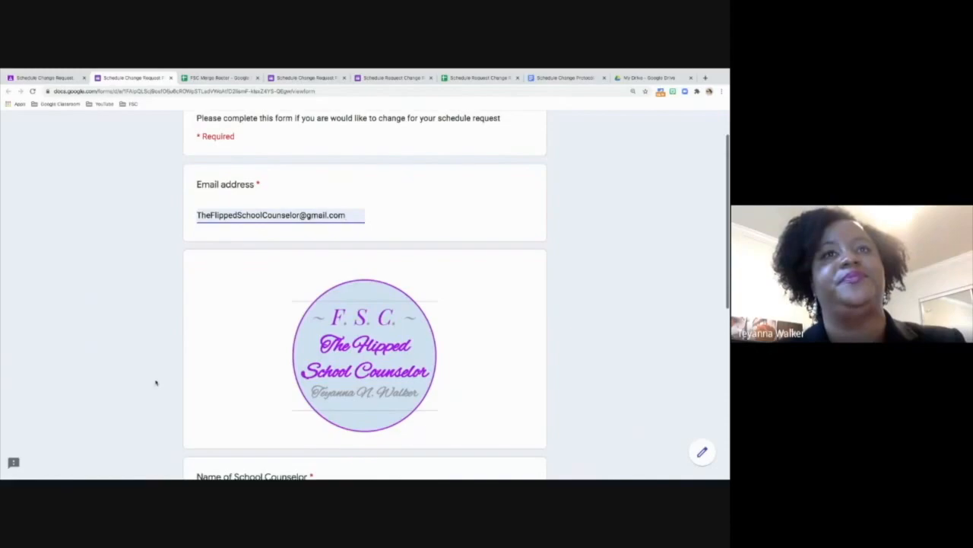
- Choose the school counselor's name and matching email, set the grade to 9th Grade, and continue to the following form section
{"action": "scroll", "coordinate": [155, 362], "scroll_direction": "down", "scroll_amount": 3}
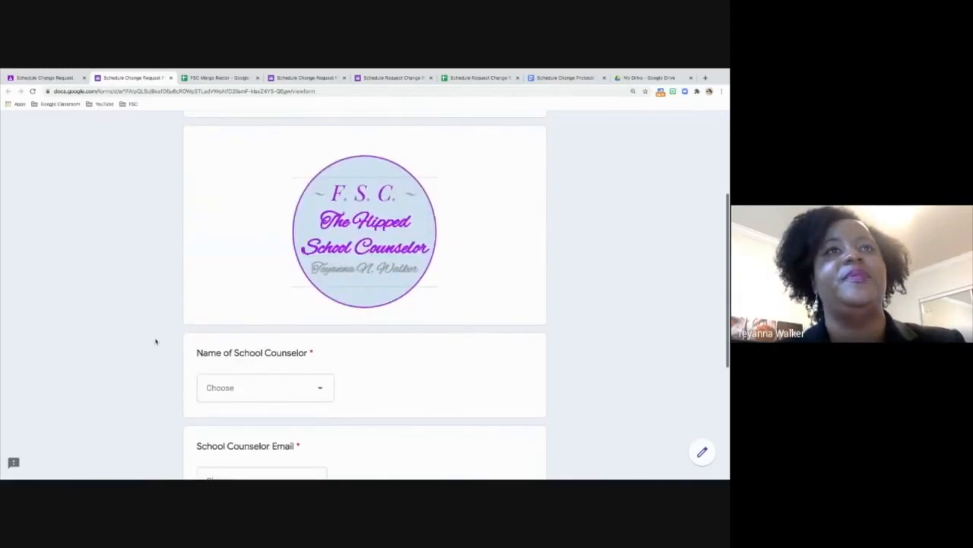
{"action": "left_click", "coordinate": [239, 389]}
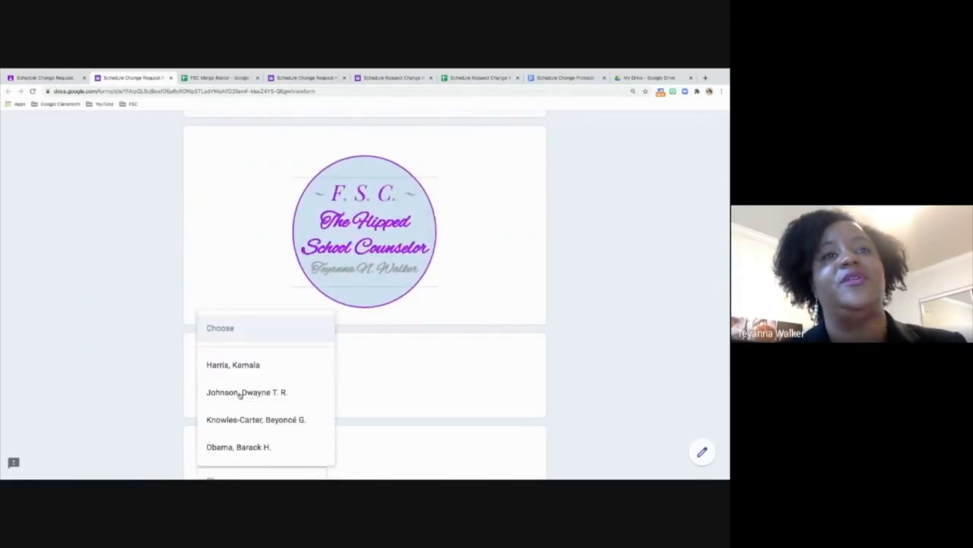
{"action": "left_click", "coordinate": [181, 369]}
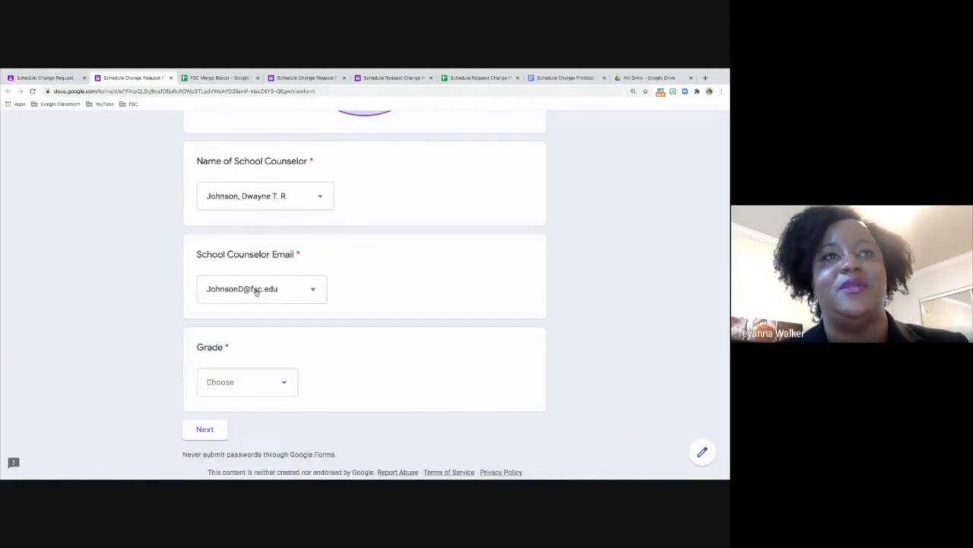
{"action": "left_click", "coordinate": [226, 387]}
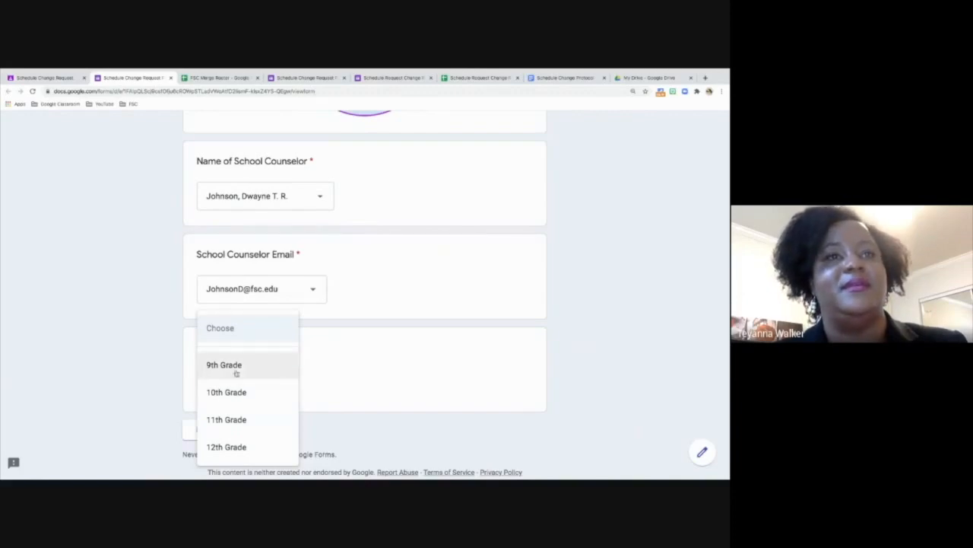
{"action": "left_click", "coordinate": [233, 368]}
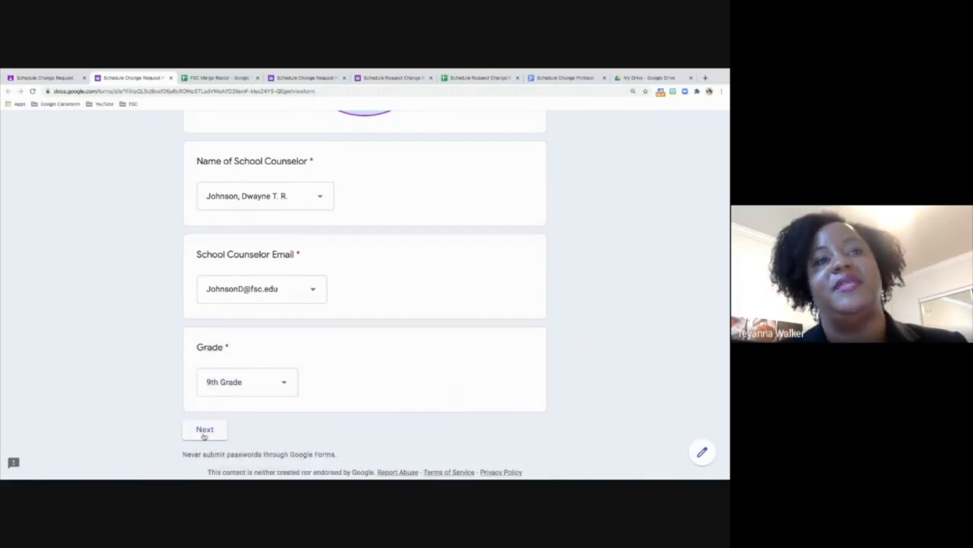
{"action": "left_click", "coordinate": [204, 432]}
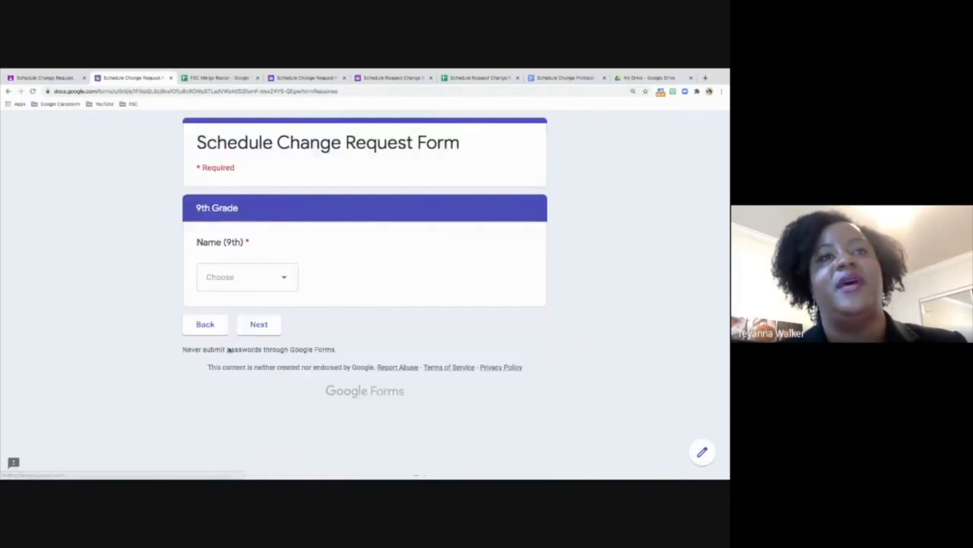
- Choose a student's name in the 9th Grade section and continue to the Class Requesting to Drop question
{"action": "left_click", "coordinate": [237, 276]}
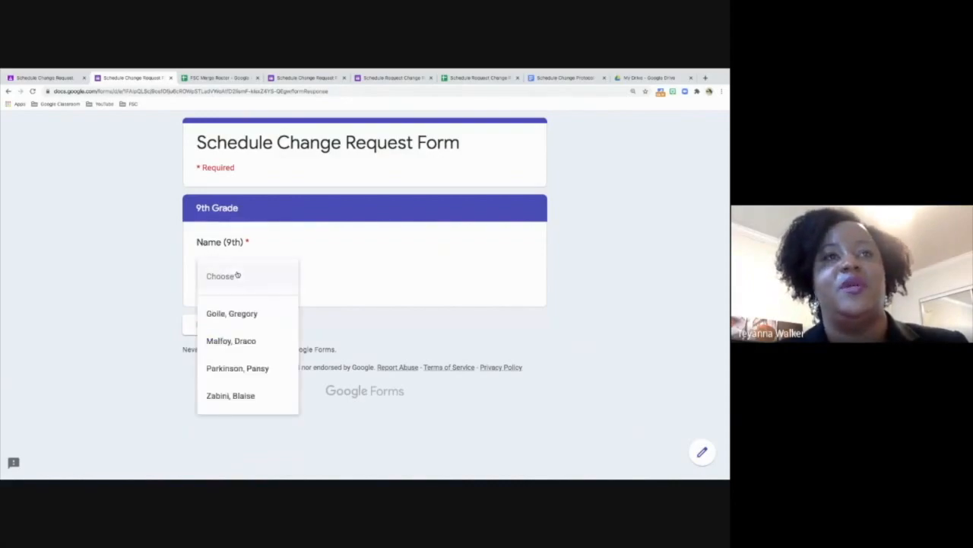
{"action": "left_click", "coordinate": [236, 395]}
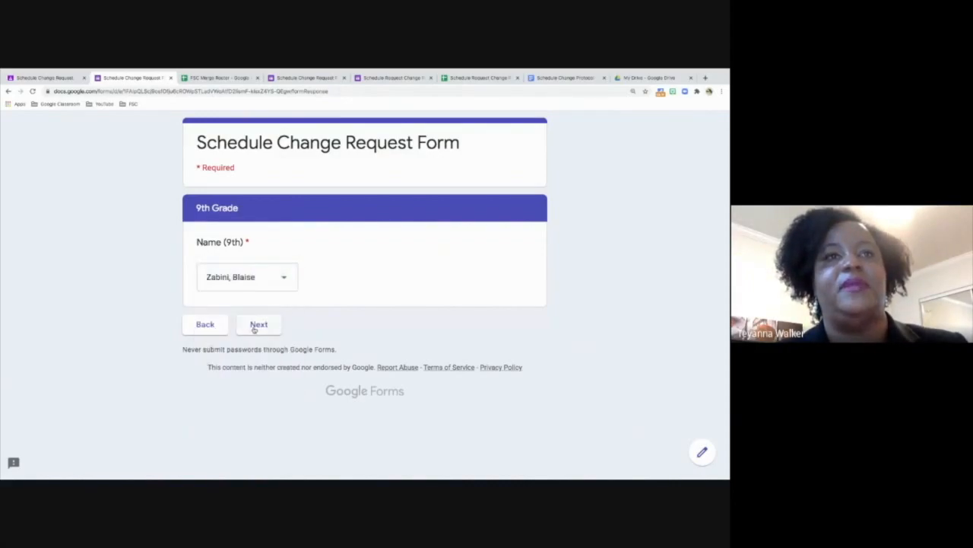
{"action": "left_click", "coordinate": [264, 326]}
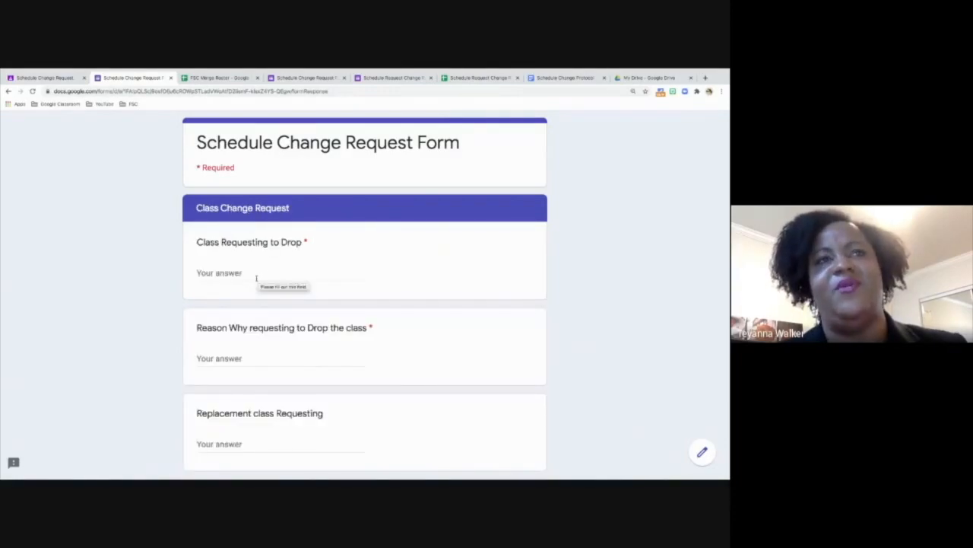
{"action": "left_click", "coordinate": [251, 272]}
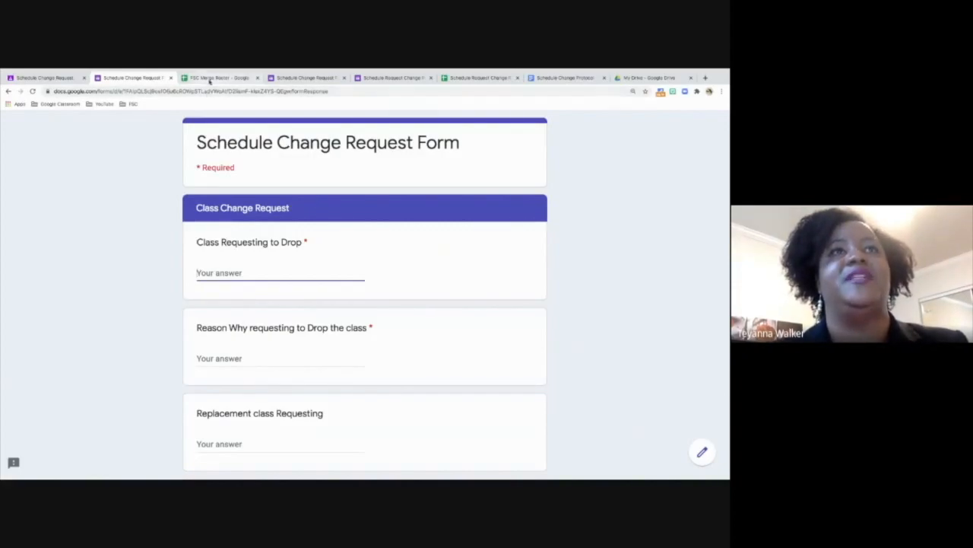
- Open the Schedule Request Change Request Form (Responses) spreadsheet and review the first response across its request, Priority and Done columns
{"action": "left_click", "coordinate": [210, 79]}
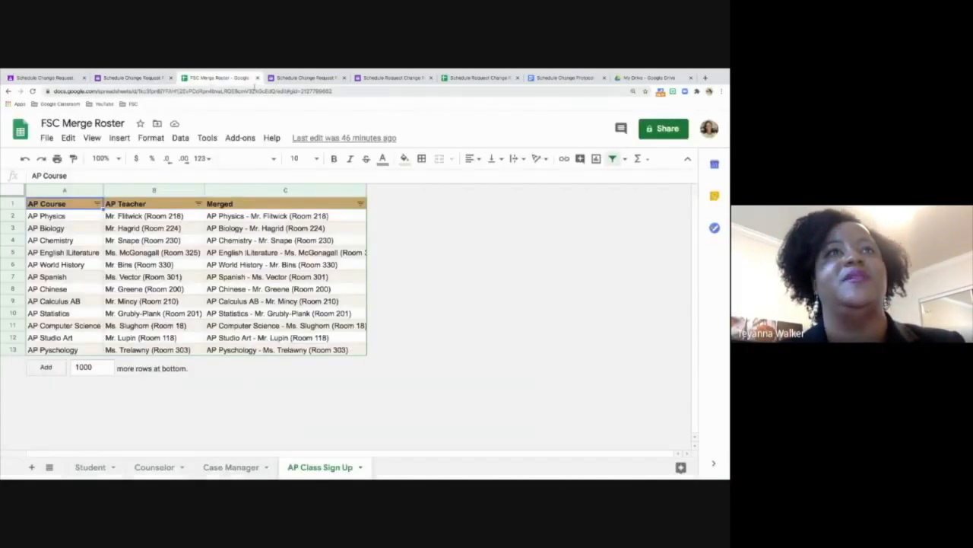
{"action": "left_click", "coordinate": [464, 78]}
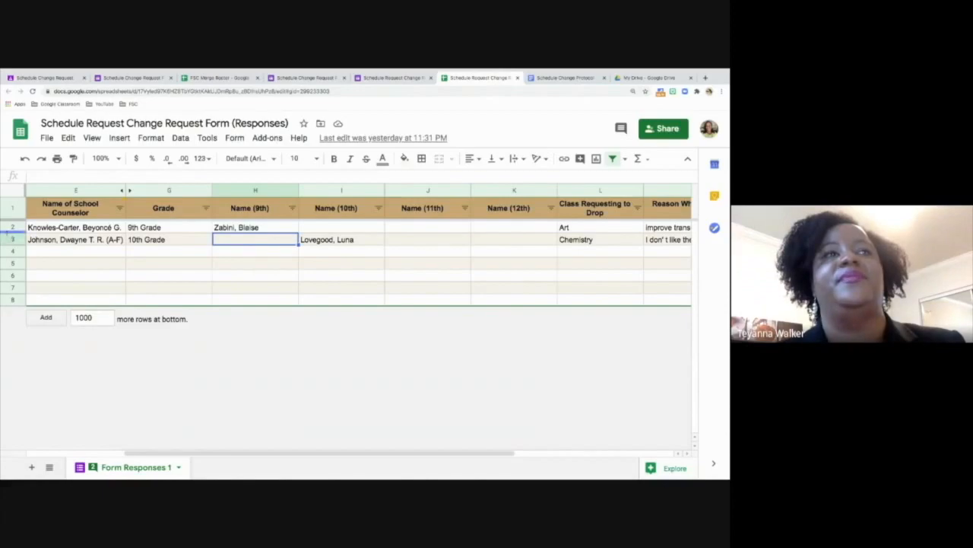
{"action": "left_click", "coordinate": [10, 227]}
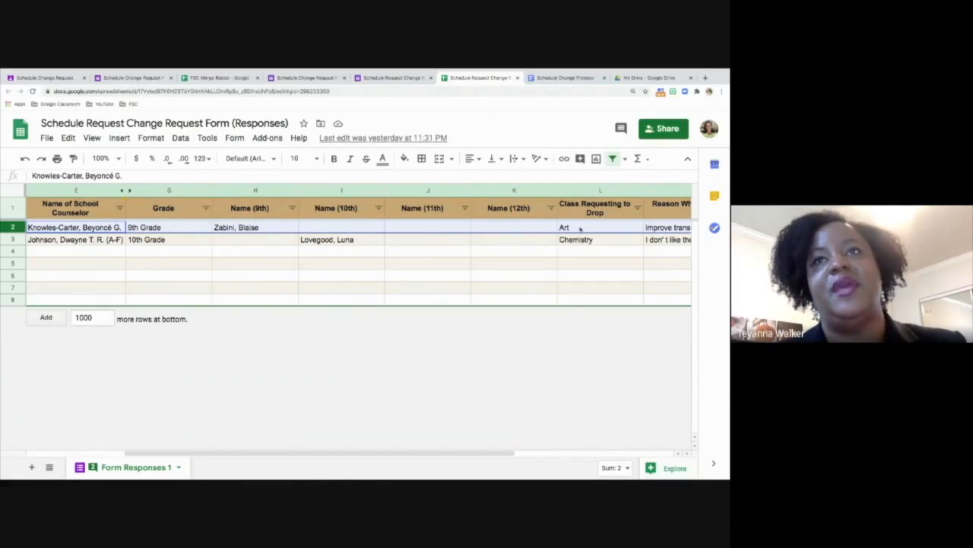
{"action": "scroll", "coordinate": [601, 227], "scroll_direction": "right", "scroll_amount": 5}
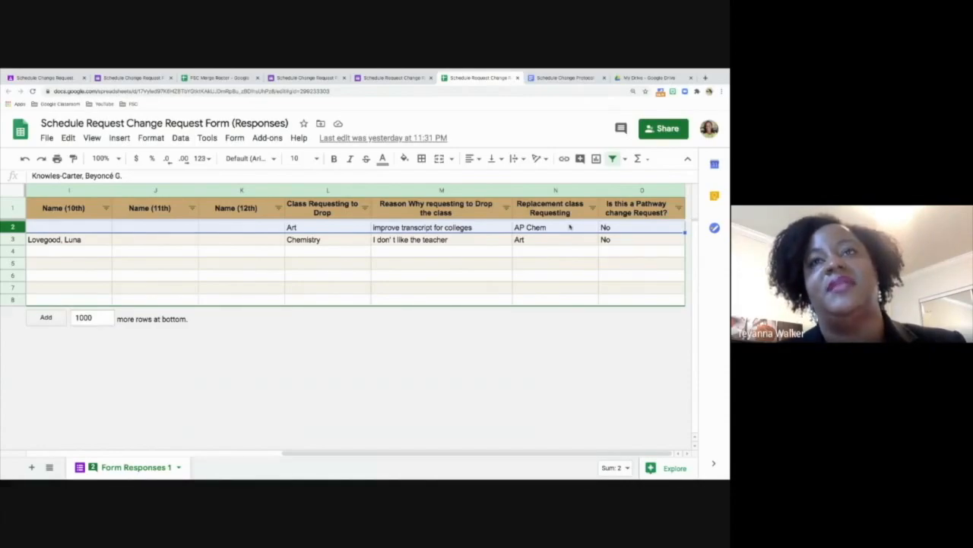
{"action": "scroll", "coordinate": [570, 227], "scroll_direction": "left", "scroll_amount": 5}
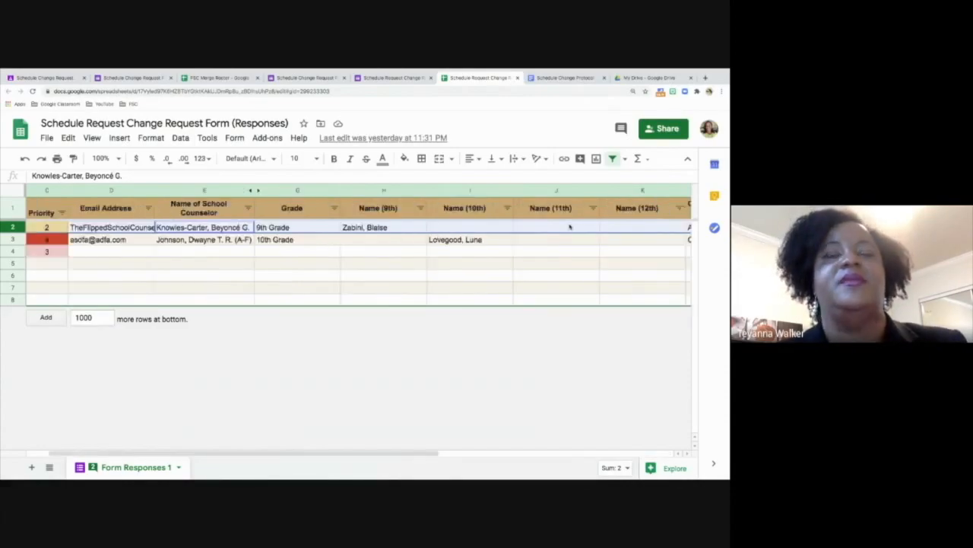
{"action": "scroll", "coordinate": [570, 226], "scroll_direction": "left", "scroll_amount": 2}
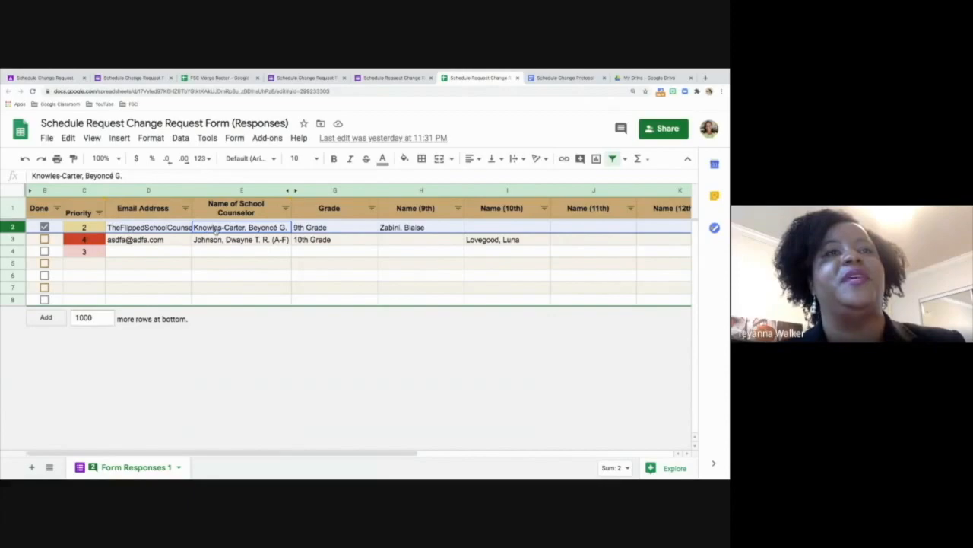
{"action": "left_click", "coordinate": [238, 255]}
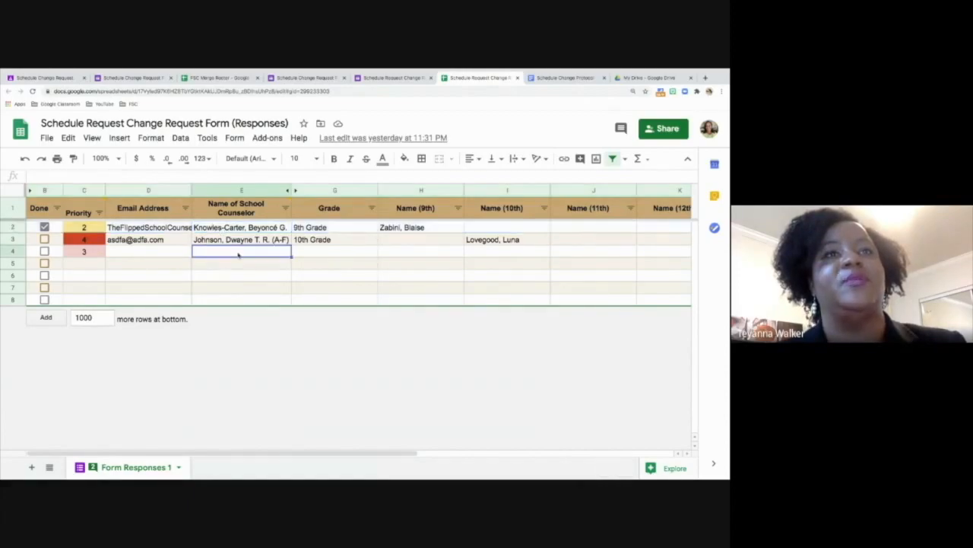
- Enter priority 1 in row 5 of the Priority column on the Form Responses 1 sheet
{"action": "mouse_move", "coordinate": [281, 208]}
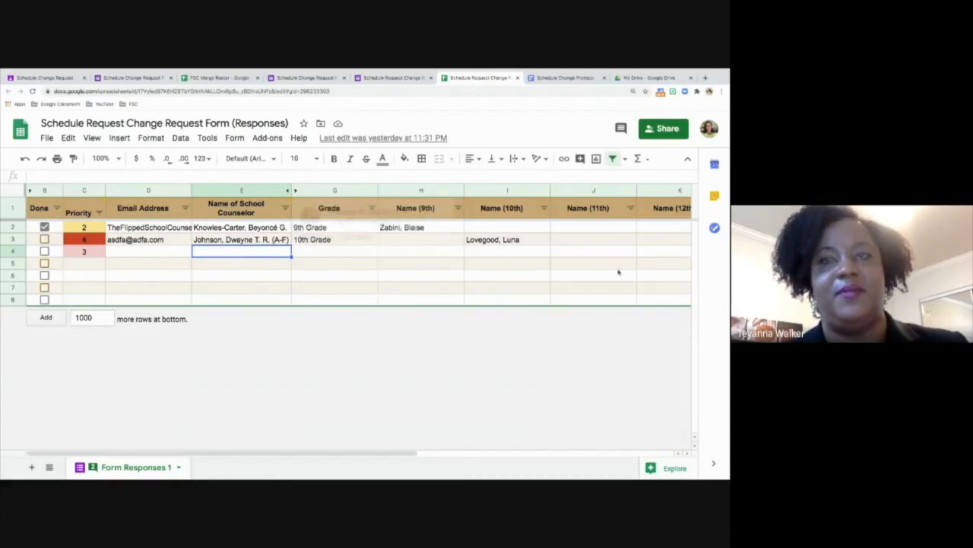
{"action": "left_click", "coordinate": [83, 190]}
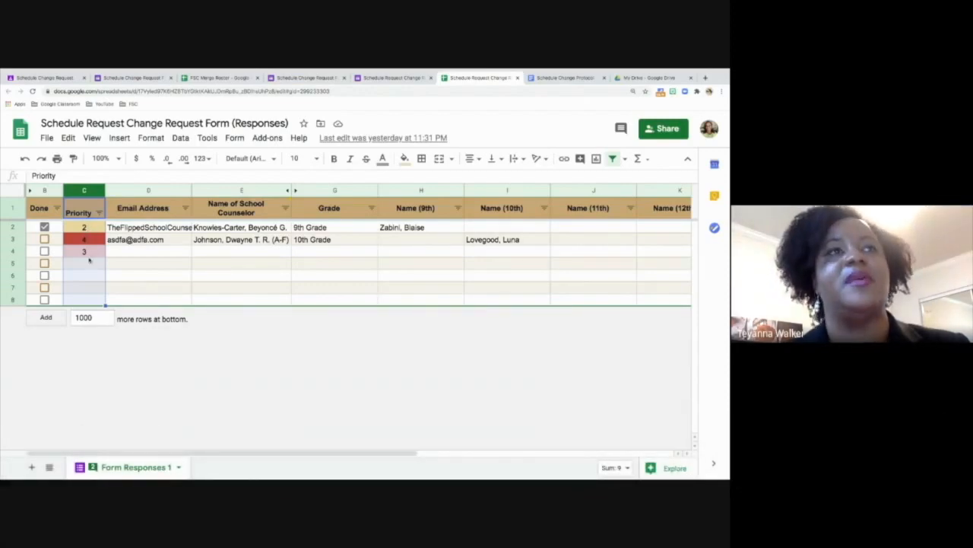
{"action": "left_click", "coordinate": [84, 262]}
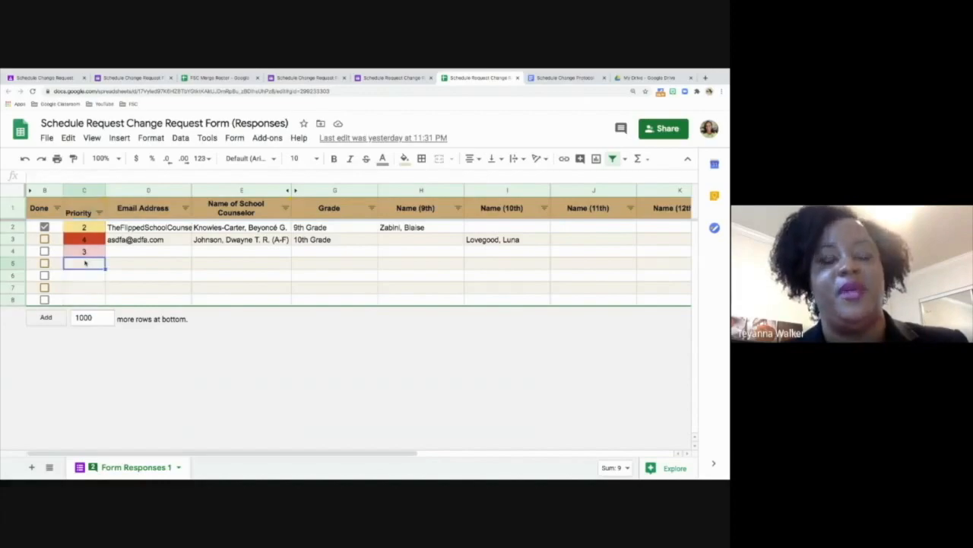
{"action": "type", "text": "1"}
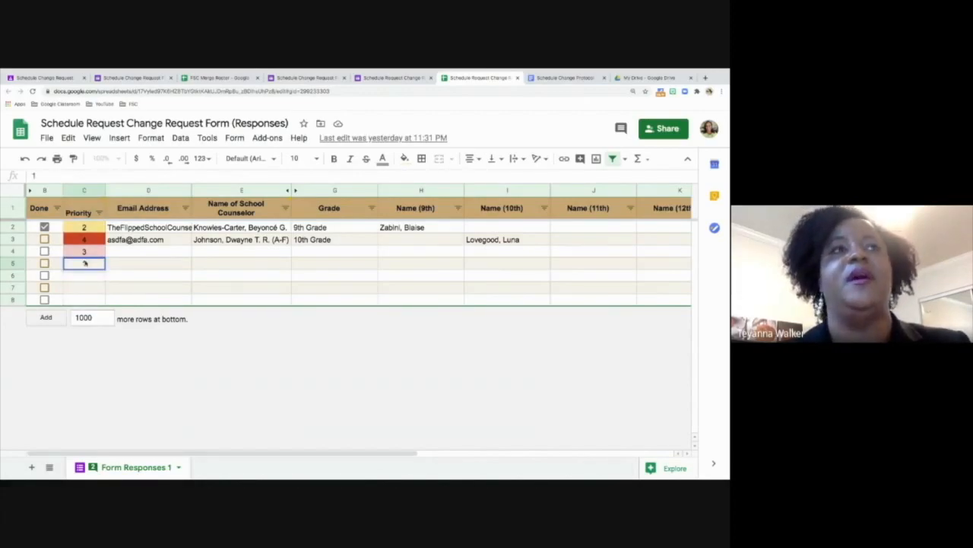
{"action": "key", "text": "Return"}
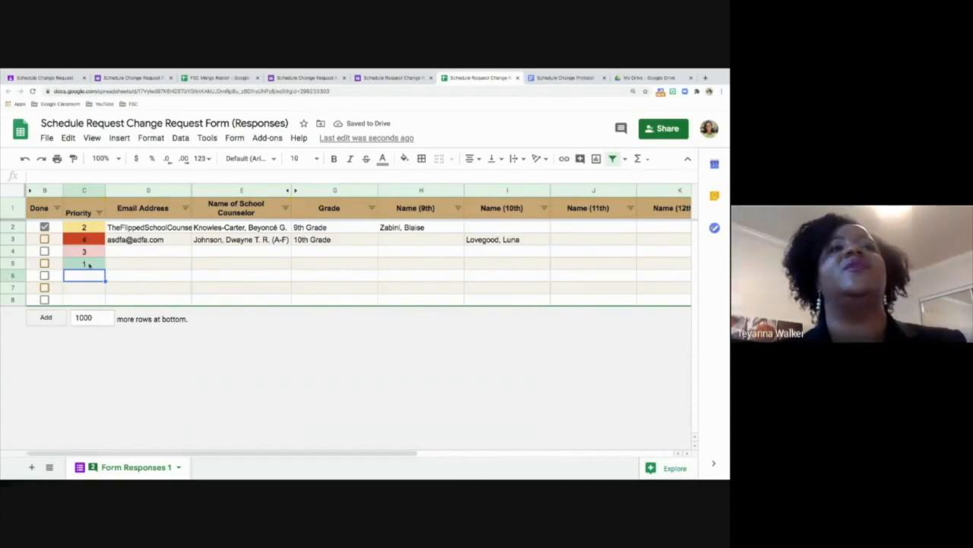
- Close the partly completed Schedule Change Request Form and discard its unsaved answers
{"action": "mouse_move", "coordinate": [89, 214]}
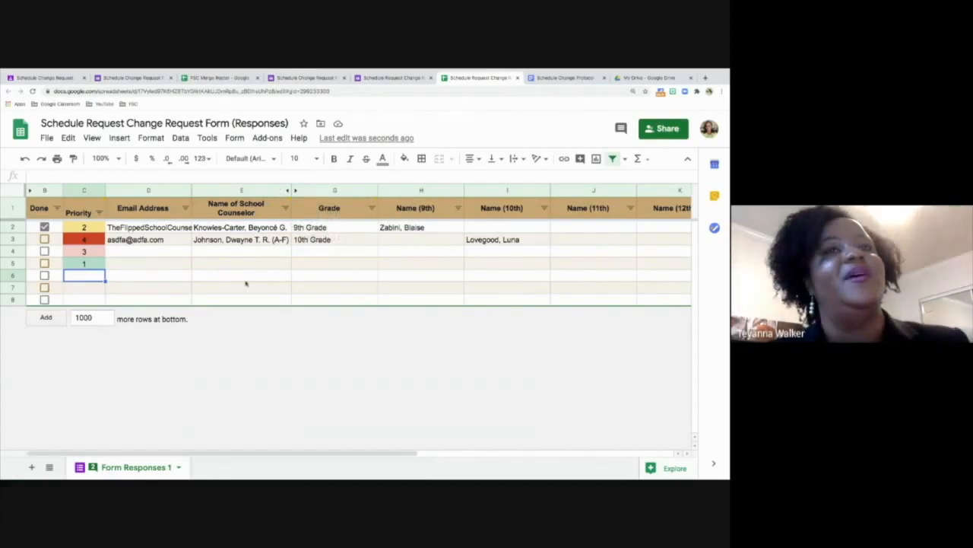
{"action": "mouse_move", "coordinate": [282, 221]}
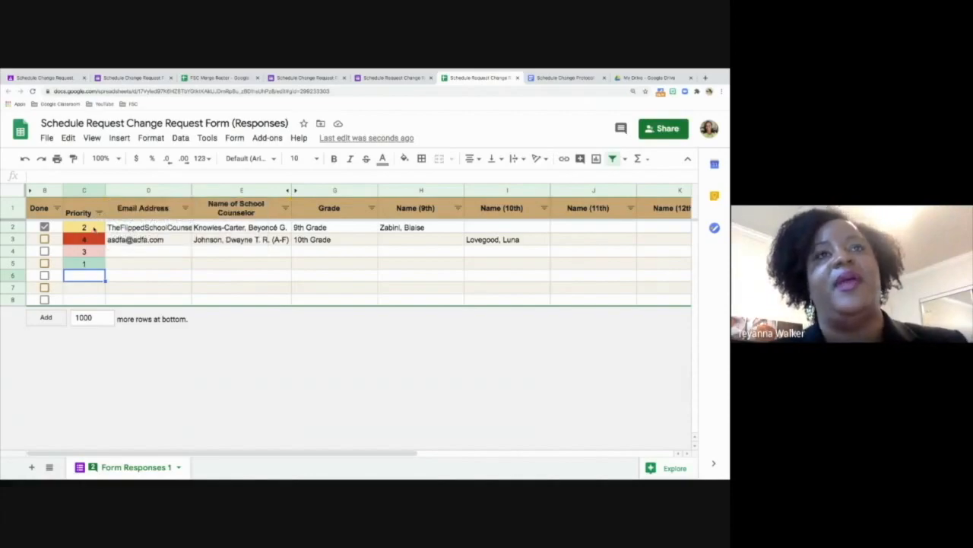
{"action": "mouse_move", "coordinate": [295, 247]}
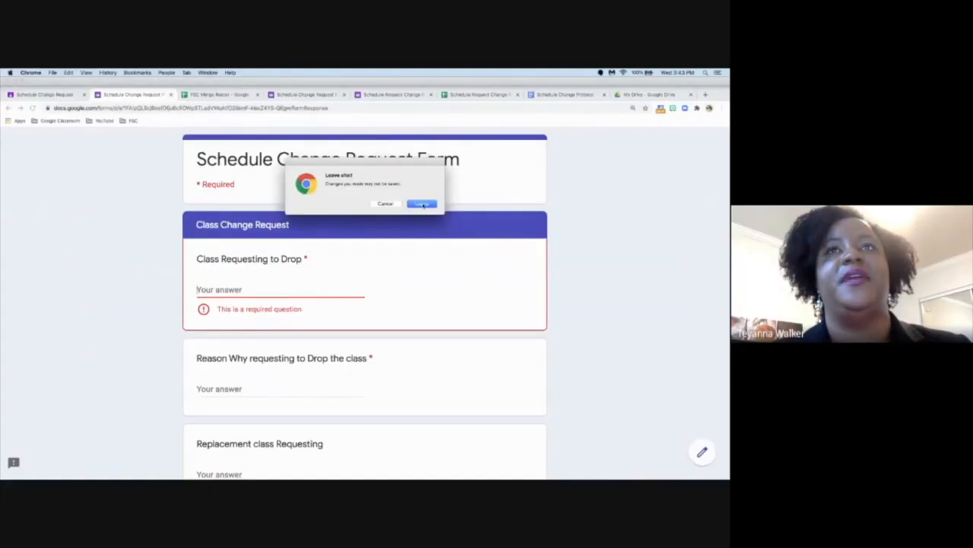
{"action": "left_click", "coordinate": [423, 204]}
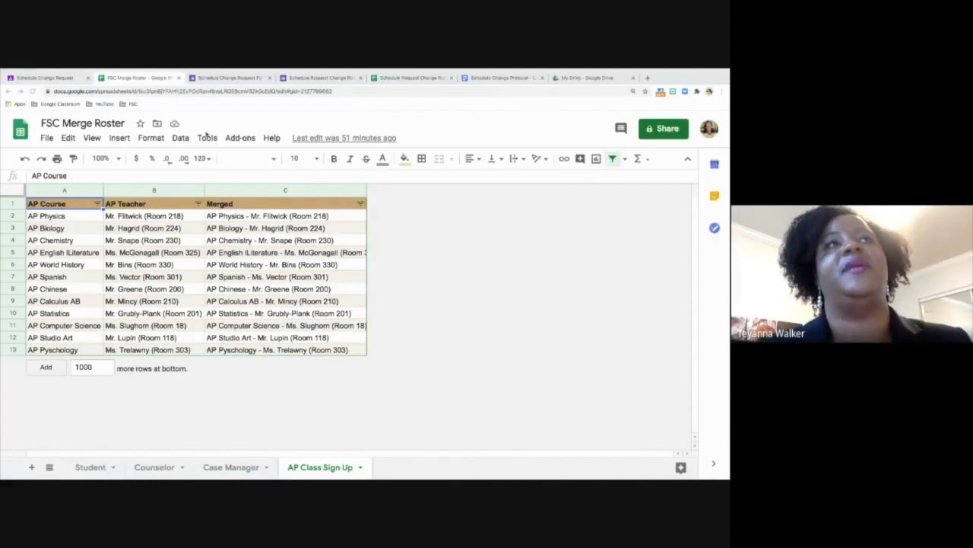
- Return to the Schedule Change Request material in Google Classroom and open the Classwork page of the Sample FSC class
{"action": "left_click", "coordinate": [44, 78]}
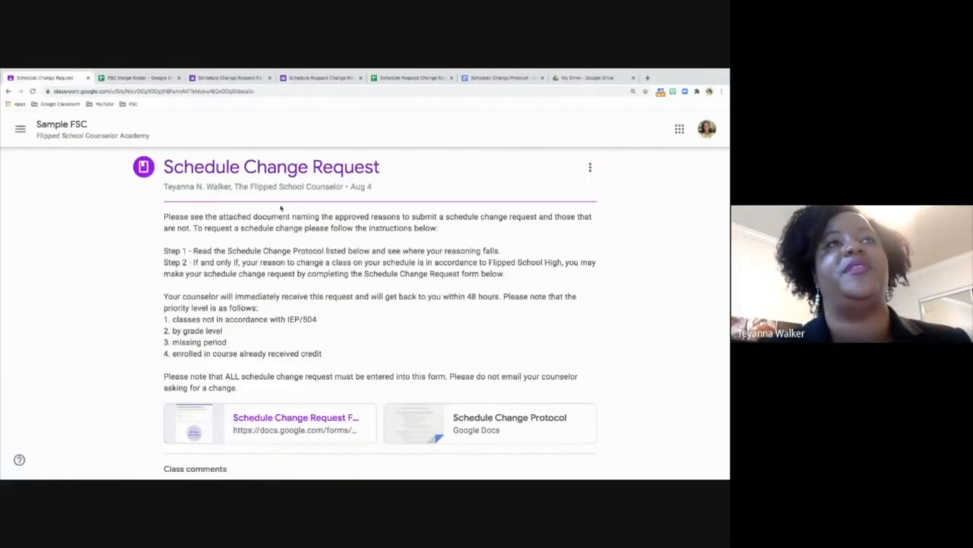
{"action": "left_click", "coordinate": [61, 129]}
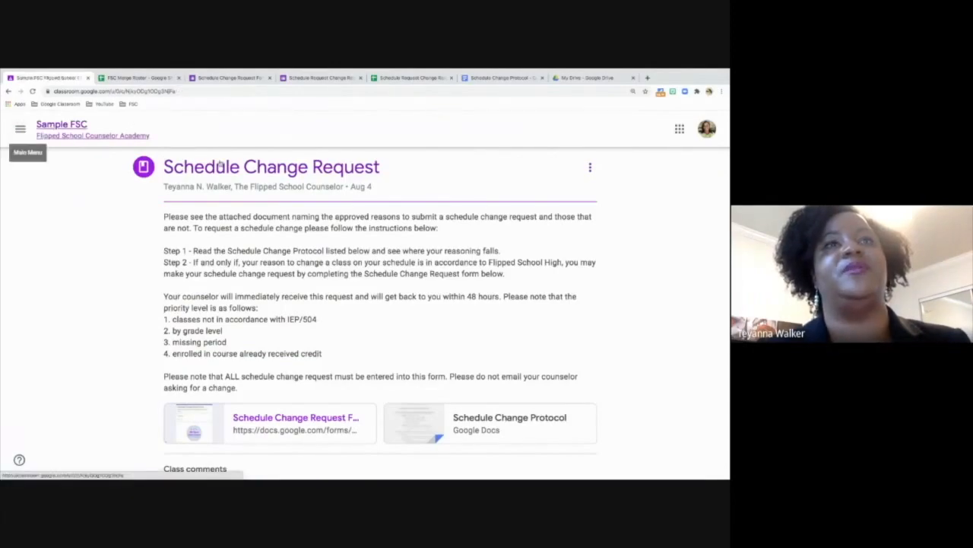
{"action": "left_click", "coordinate": [338, 130]}
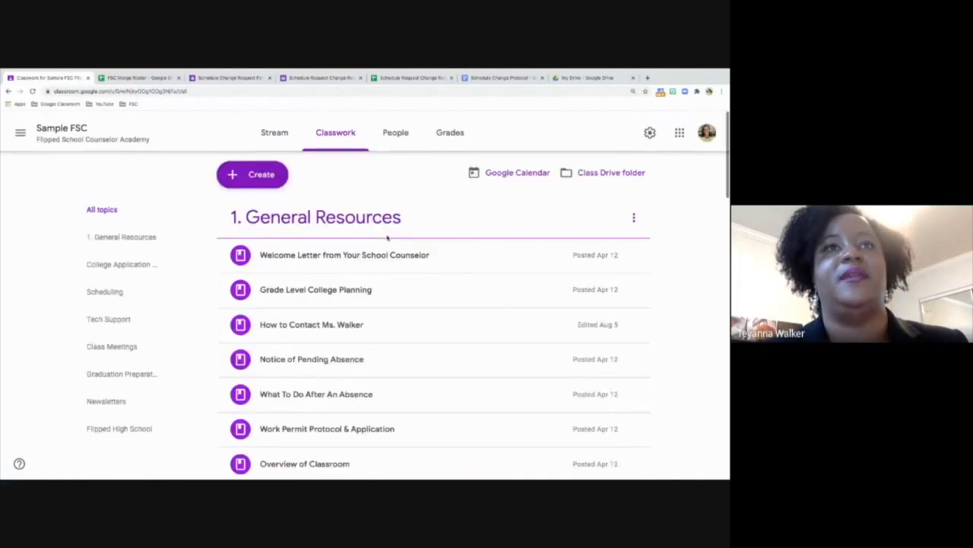
- Open the seniors' FSC College Planning Calendar from the Grade Level College Planning material, review its monthly checklist and close it
{"action": "scroll", "coordinate": [387, 237], "scroll_direction": "down", "scroll_amount": 1}
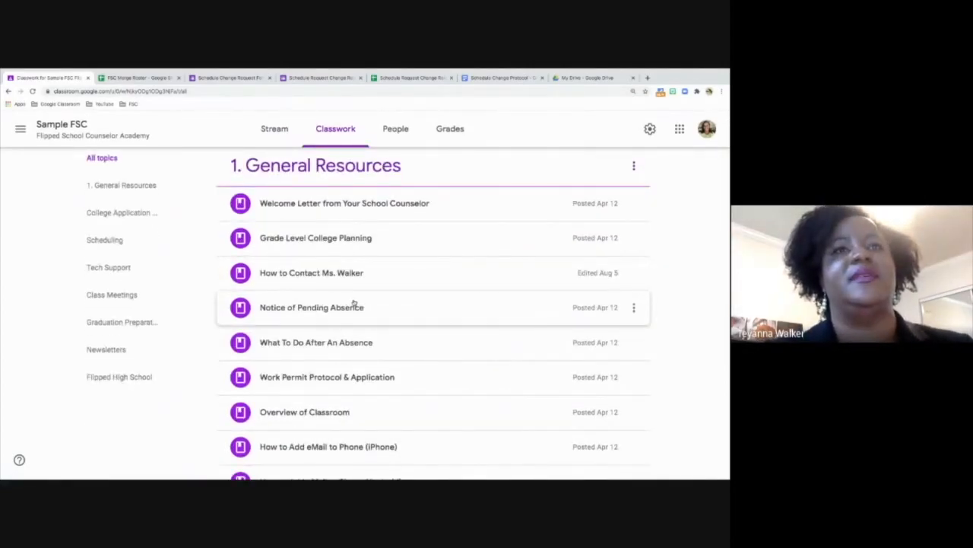
{"action": "left_click", "coordinate": [358, 239]}
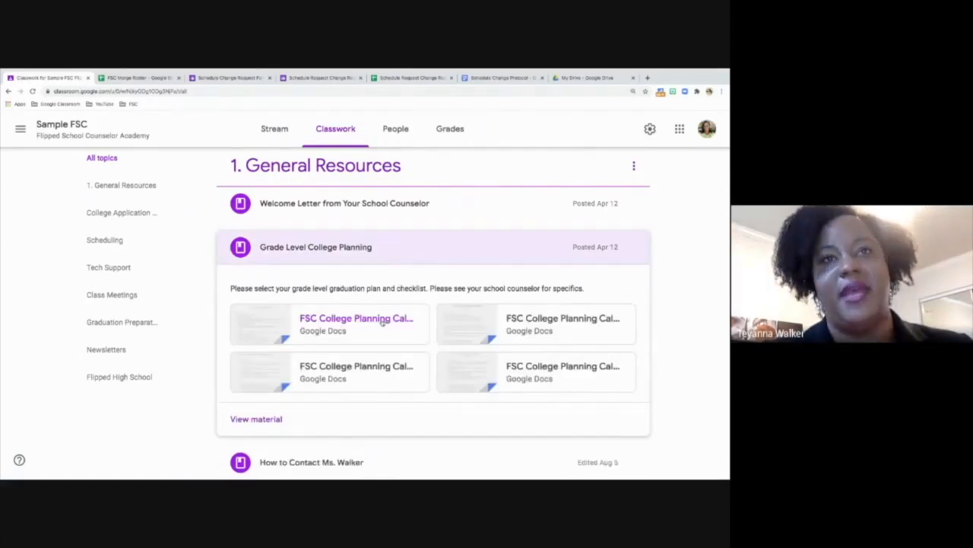
{"action": "left_click", "coordinate": [383, 322]}
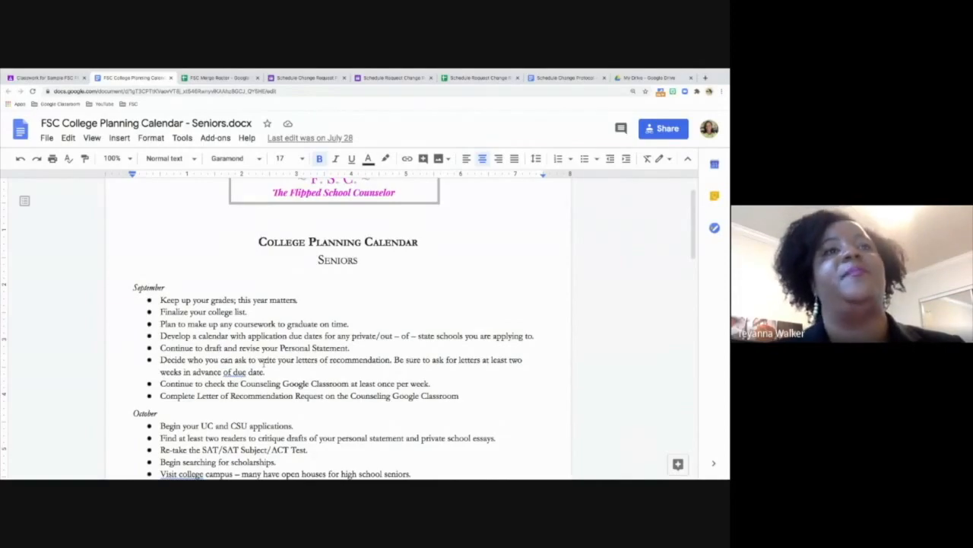
{"action": "scroll", "coordinate": [264, 366], "scroll_direction": "down", "scroll_amount": 2}
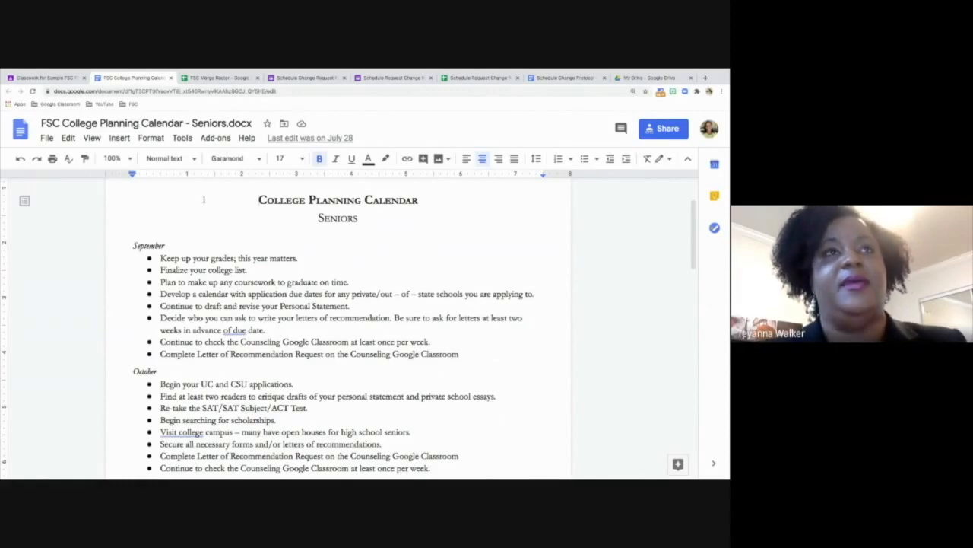
{"action": "left_click", "coordinate": [171, 78]}
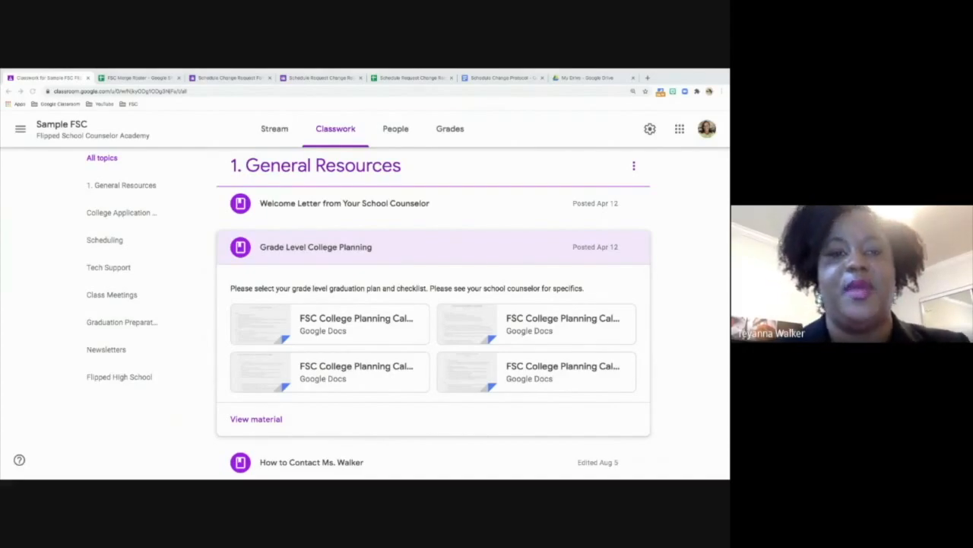
- Open the Grades page of the Sample FSC class and inspect both students' AP/Honors Course assignment grades
{"action": "left_click", "coordinate": [452, 135]}
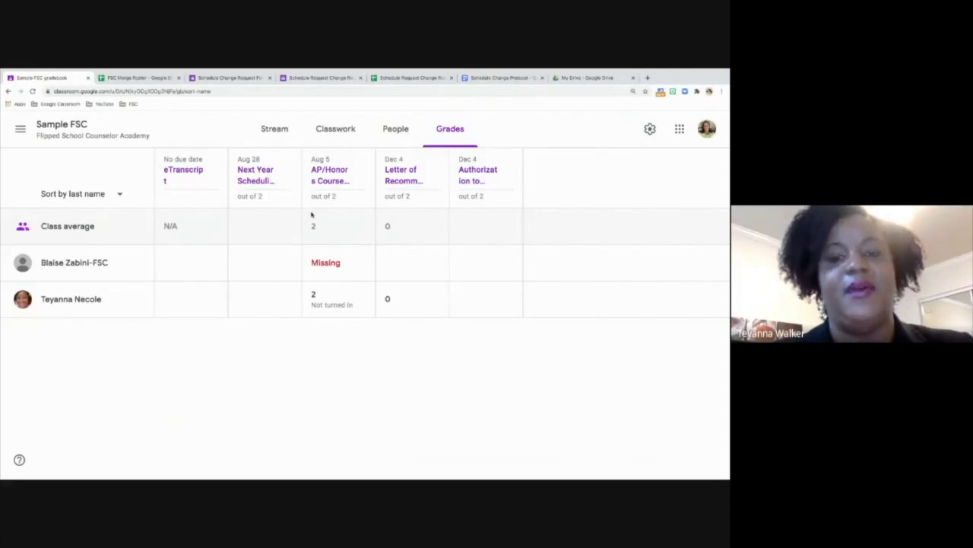
{"action": "left_click", "coordinate": [311, 265]}
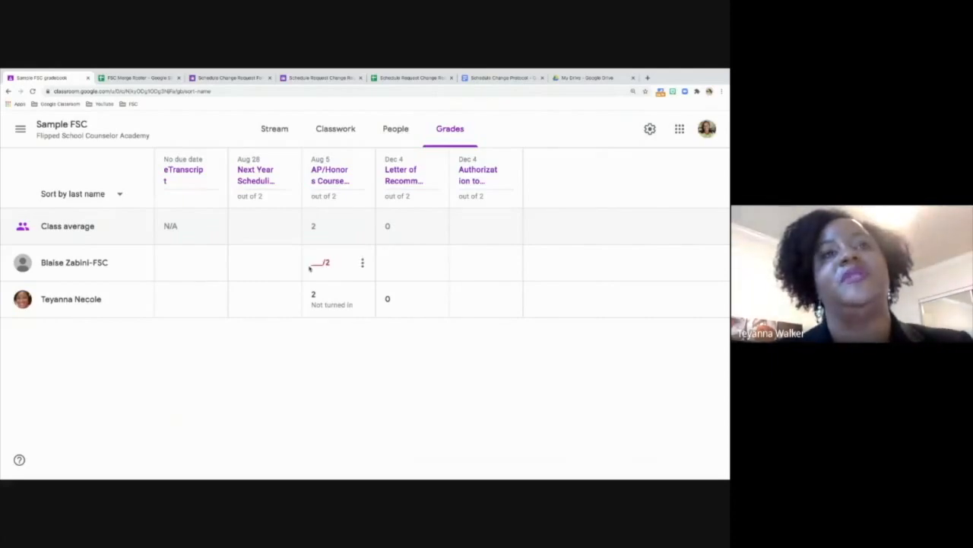
{"action": "left_click", "coordinate": [309, 290]}
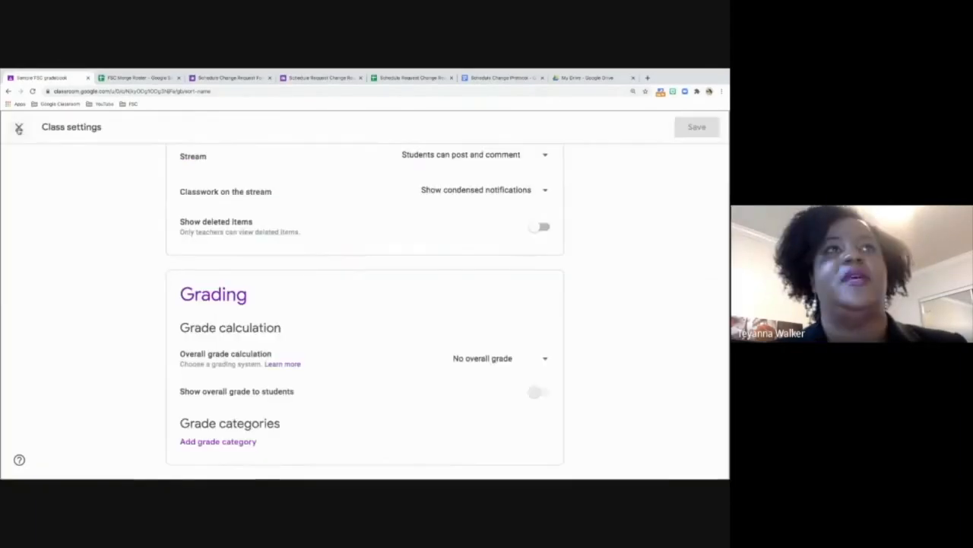
{"action": "left_click", "coordinate": [19, 129]}
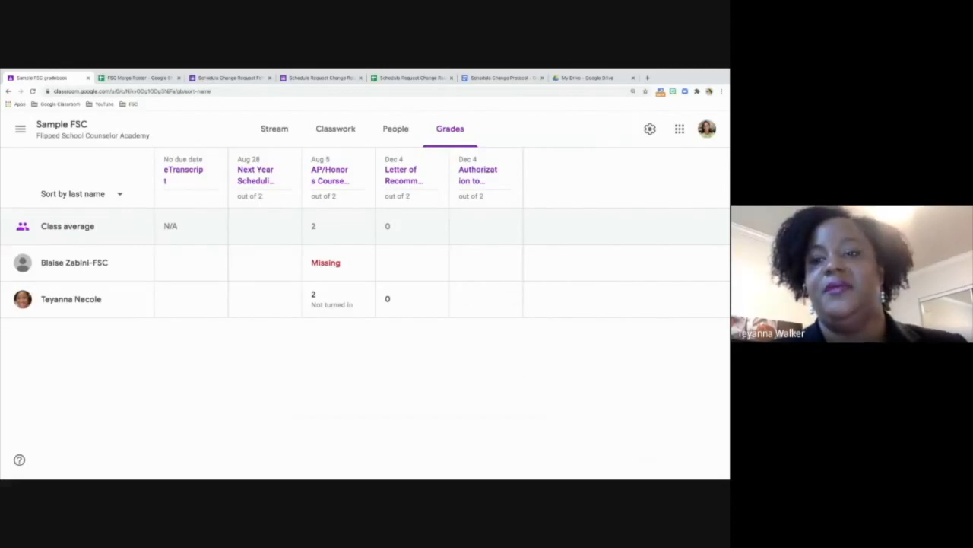
- Switch to the Graduation Responses spreadsheet and review the completion columns through the last rows of the Grad Update (6/1) sheet
{"action": "left_click_drag", "start_coordinate": [574, 419], "coordinate": [542, 79]}
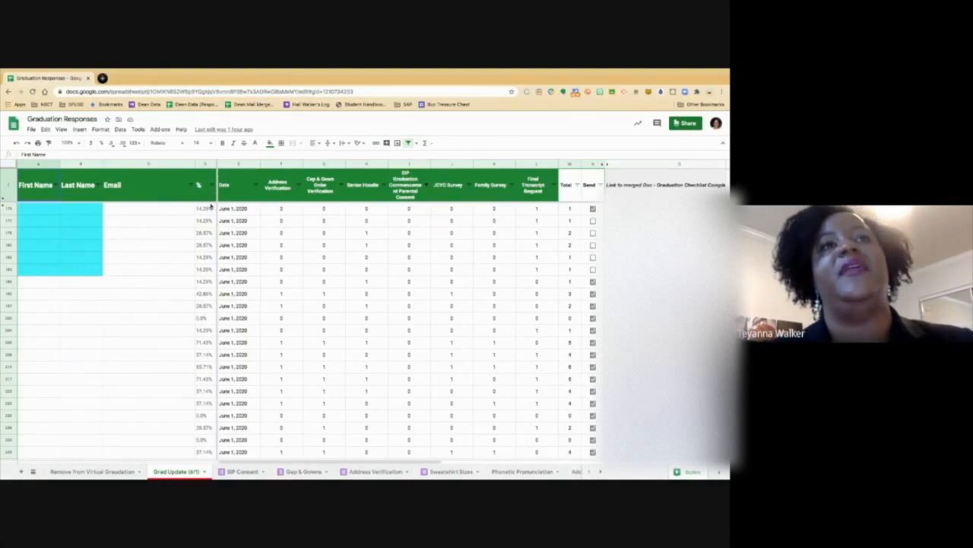
{"action": "scroll", "coordinate": [379, 347], "scroll_direction": "down", "scroll_amount": 1}
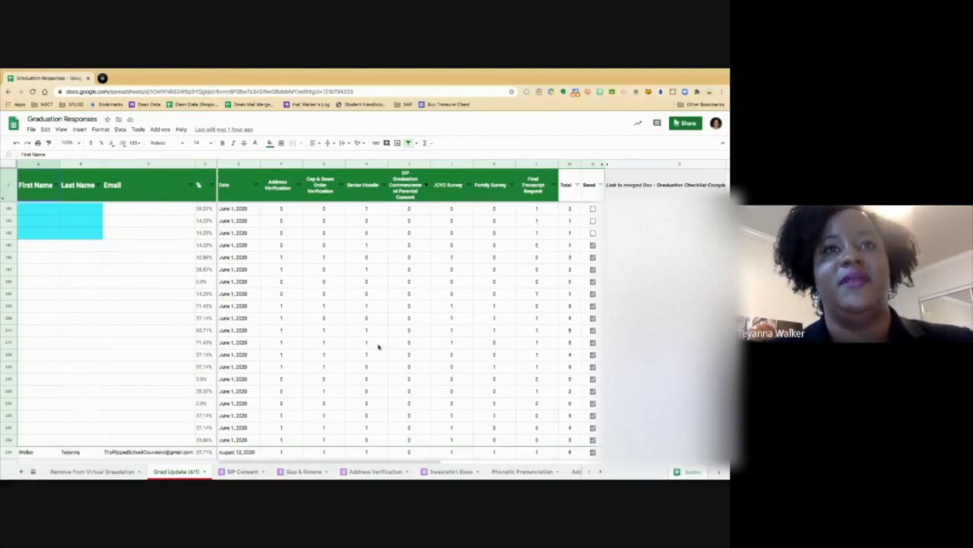
{"action": "scroll", "coordinate": [377, 349], "scroll_direction": "down", "scroll_amount": 1}
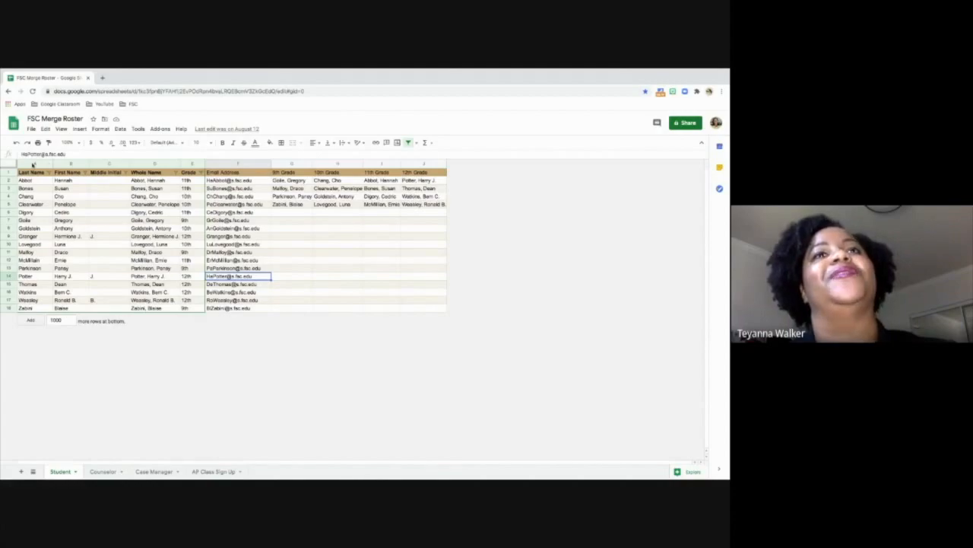
- Highlight the name columns in FSC Merge Roster, review the Counselor, Case Manager and AP Class Sign Up sheets, and return to Student
{"action": "left_click_drag", "start_coordinate": [33, 163], "coordinate": [97, 165]}
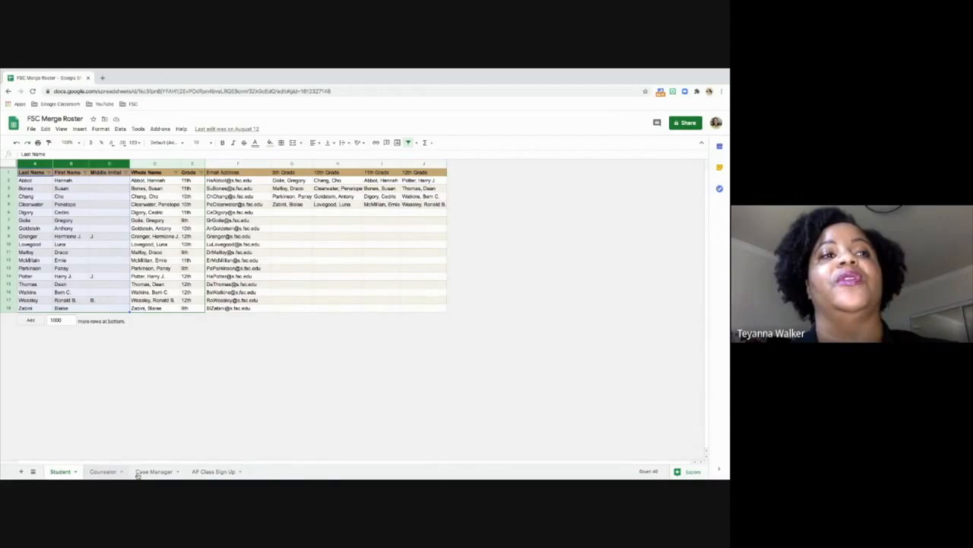
{"action": "left_click", "coordinate": [104, 472]}
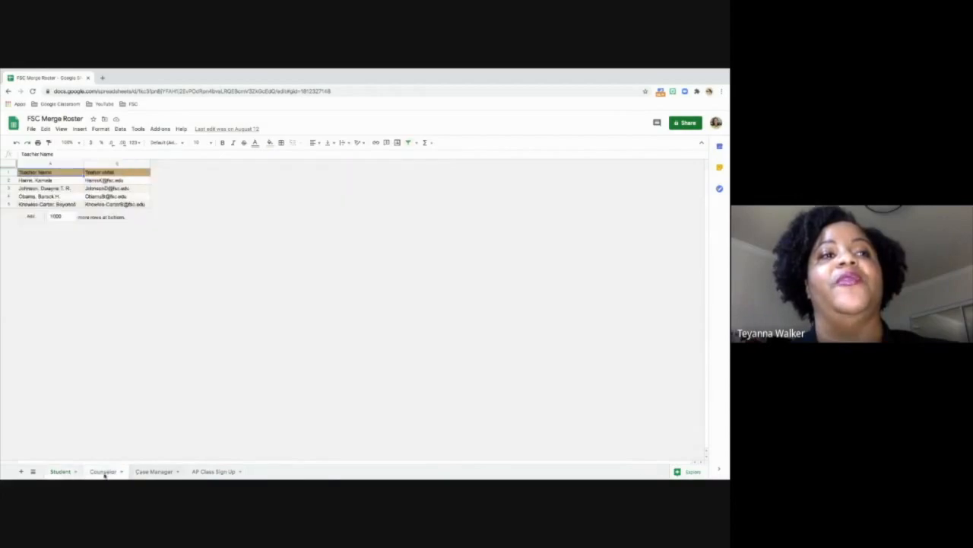
{"action": "left_click", "coordinate": [156, 473]}
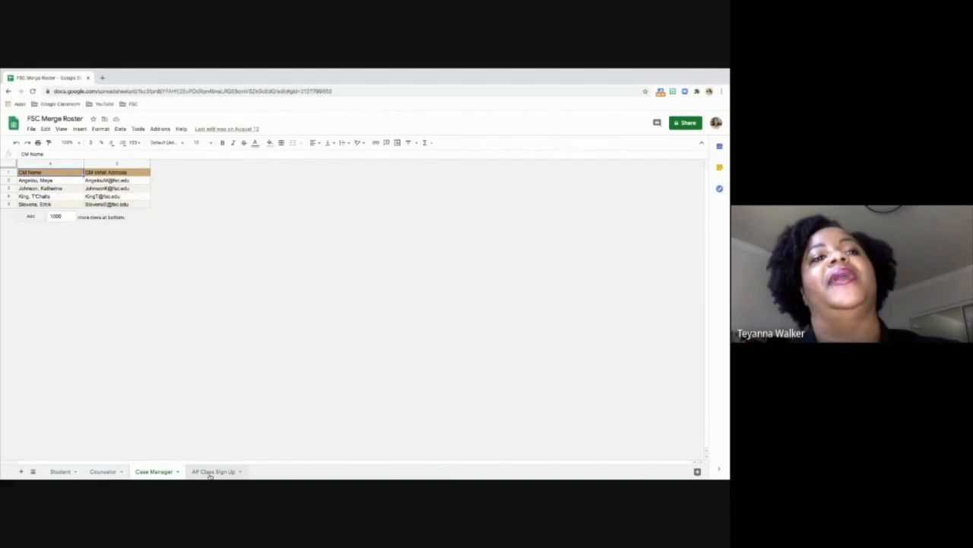
{"action": "left_click", "coordinate": [211, 472]}
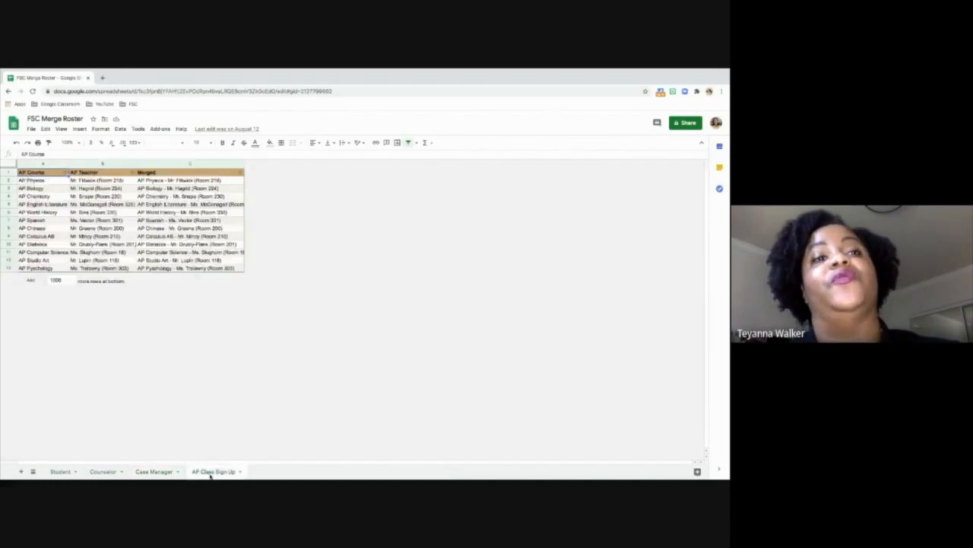
{"action": "left_click", "coordinate": [60, 472]}
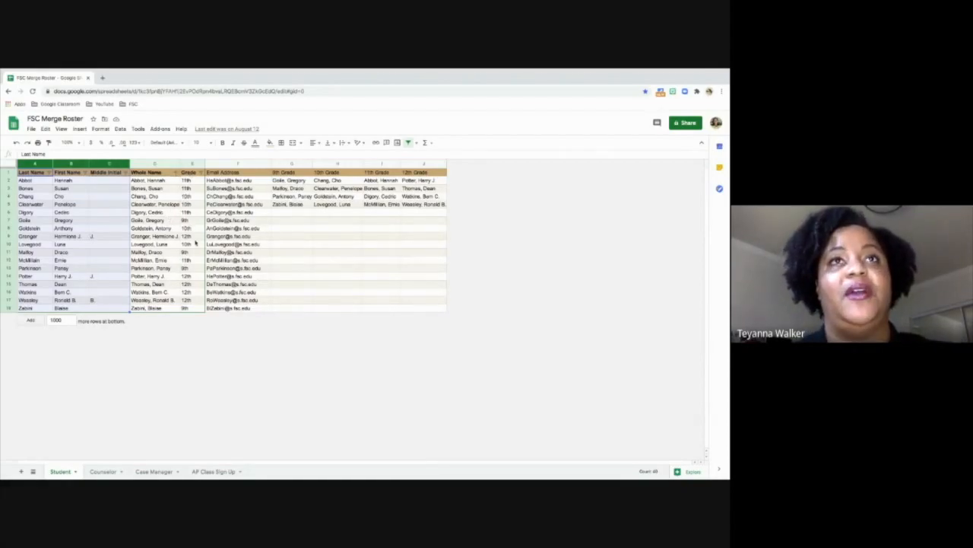
- Compare the merge tags in the Google Docs welcome letter with the roster's header row and highlight the opening brackets after "Dear"
{"action": "key", "text": "ctrl+Right"}
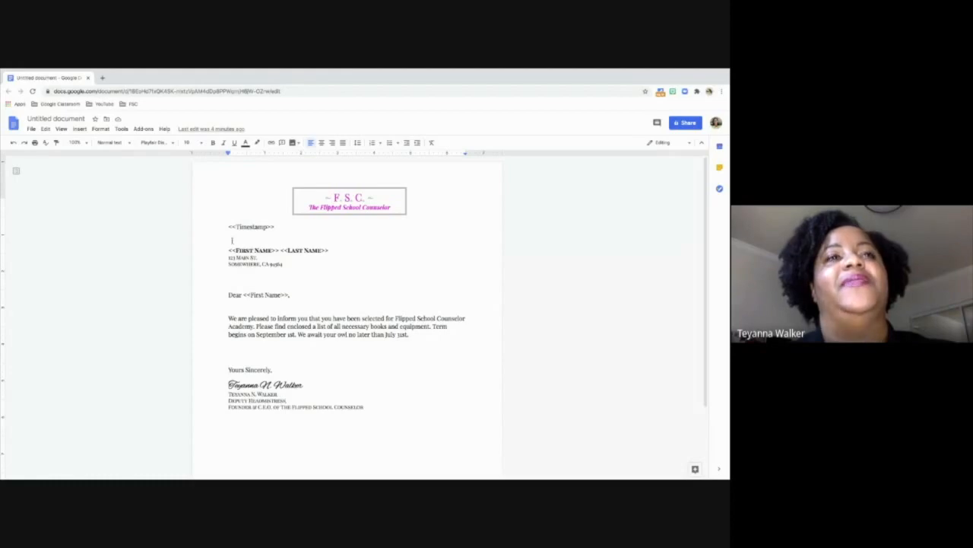
{"action": "key", "text": "ctrl+Left"}
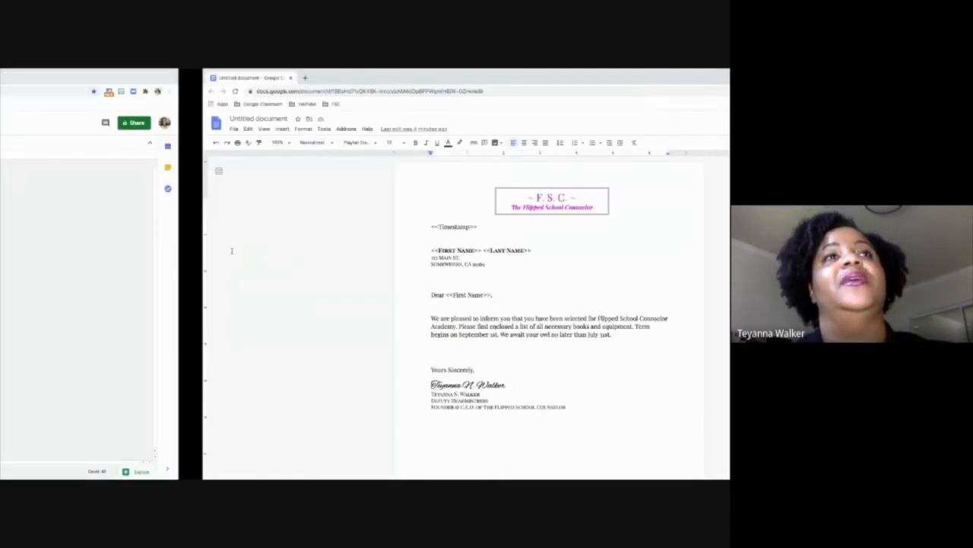
{"action": "left_click", "coordinate": [10, 173]}
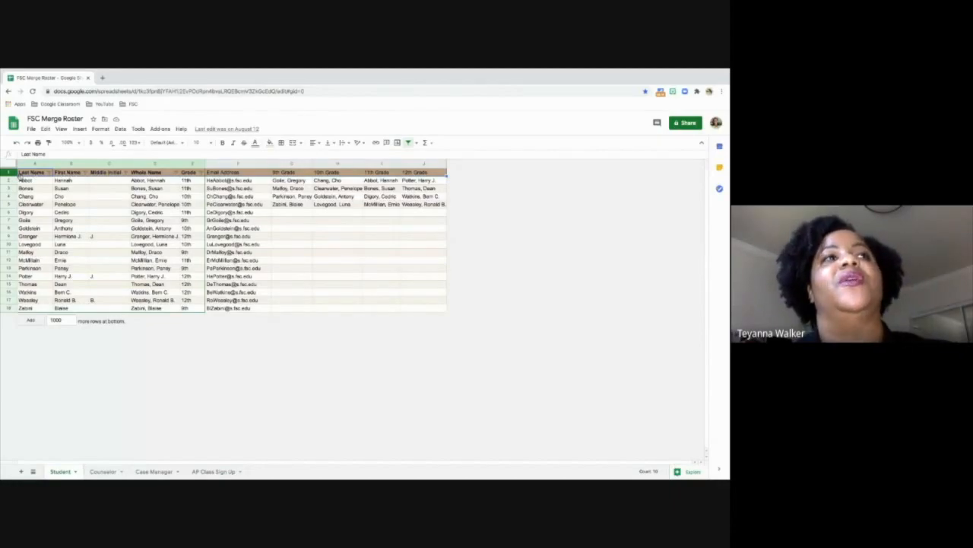
{"action": "key", "text": "ctrl+Right"}
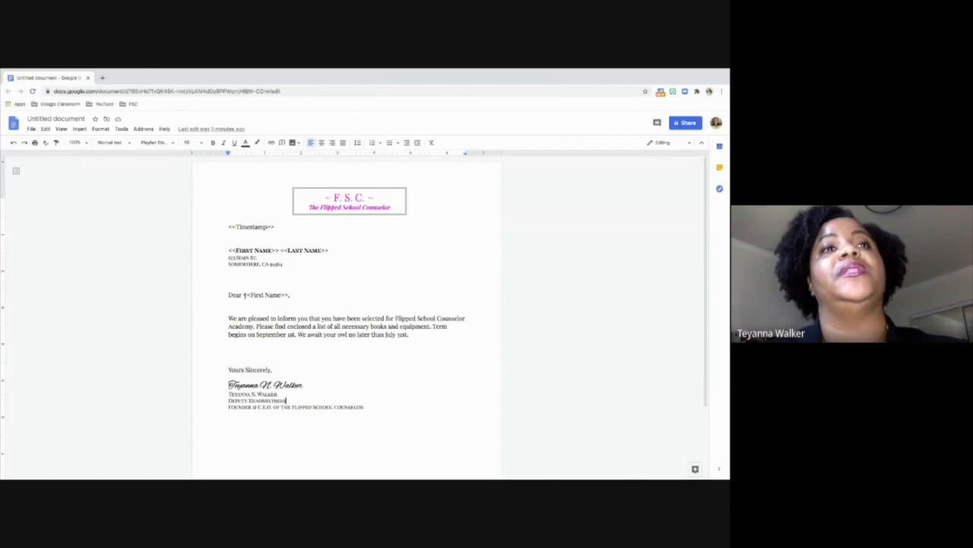
{"action": "left_click_drag", "start_coordinate": [250, 294], "coordinate": [244, 295]}
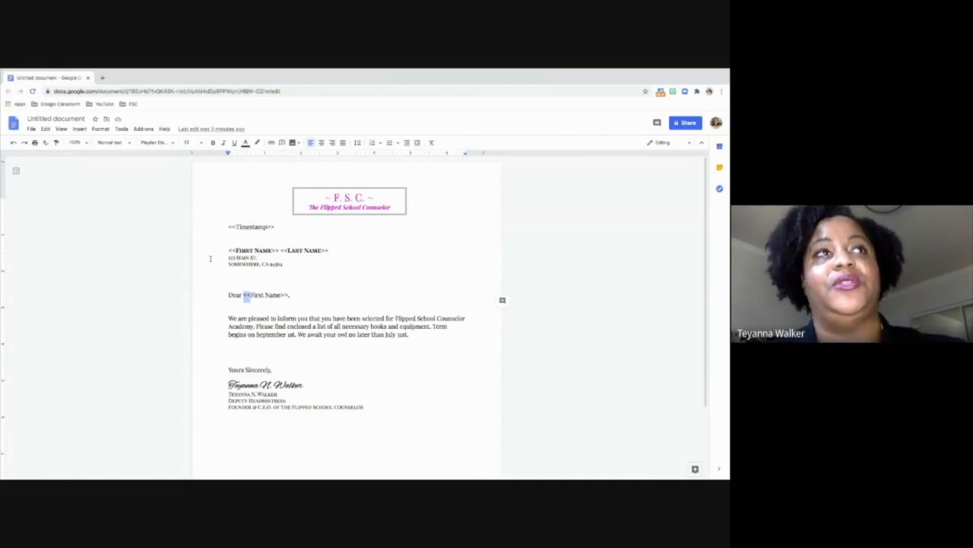
- Rename the untitled letter document as FSC Welcome Letter
{"action": "left_click", "coordinate": [53, 119]}
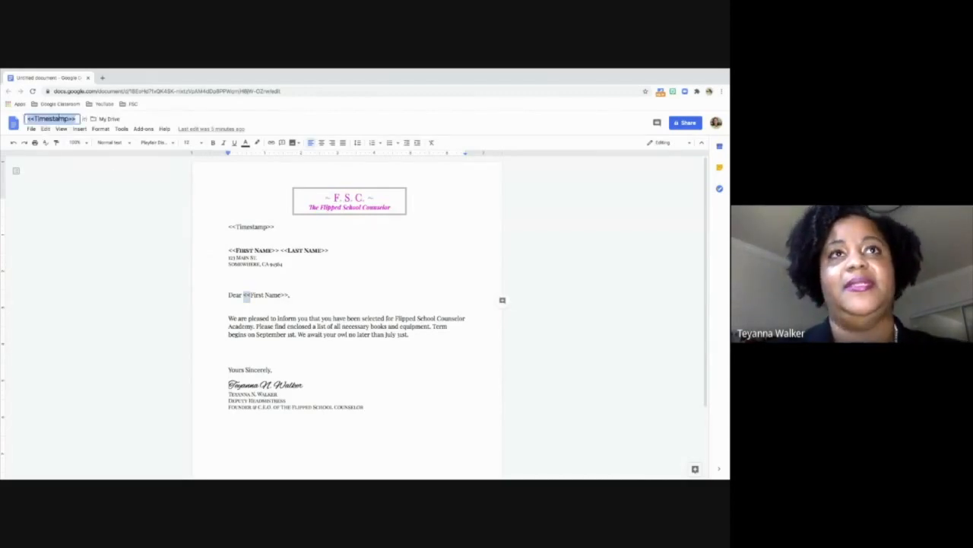
{"action": "type", "text": "FSC"}
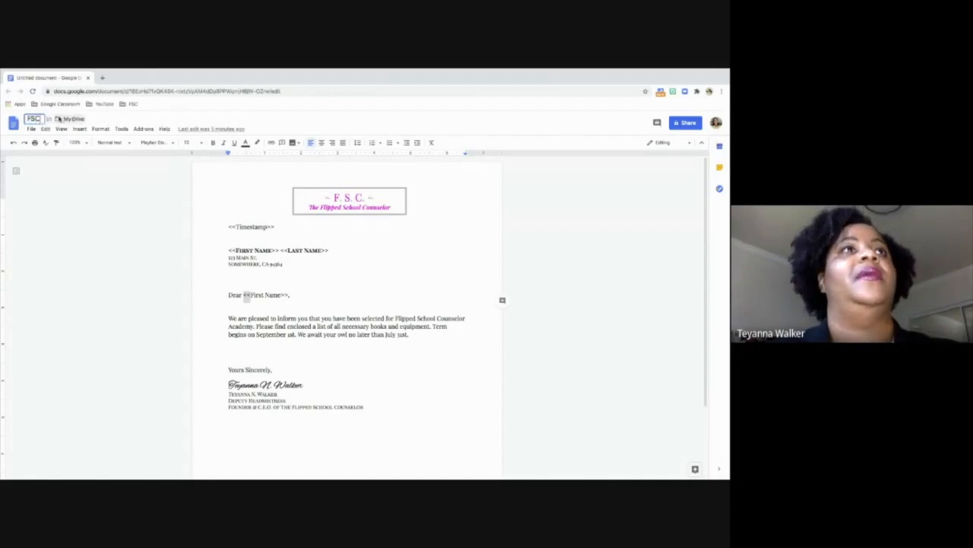
{"action": "type", "text": " Welc"}
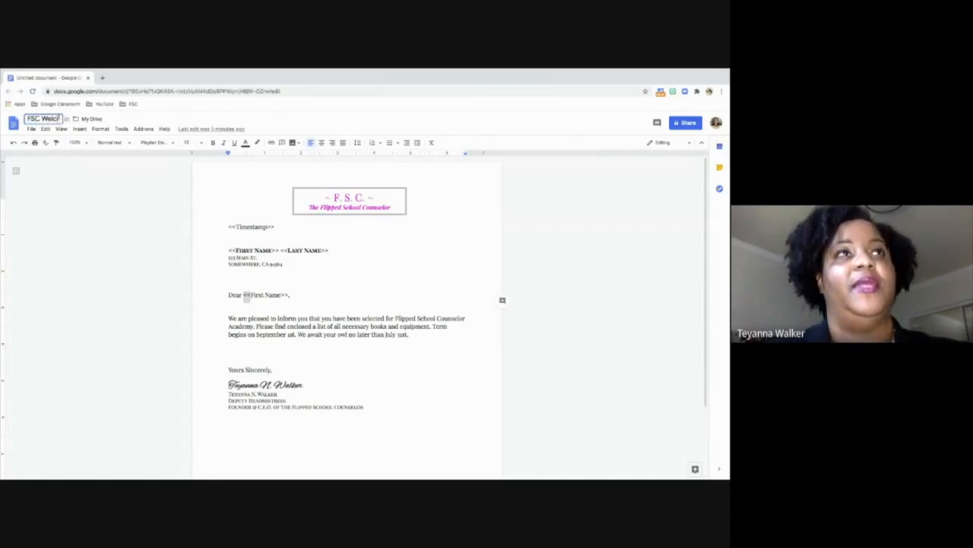
{"action": "type", "text": "ome Let"}
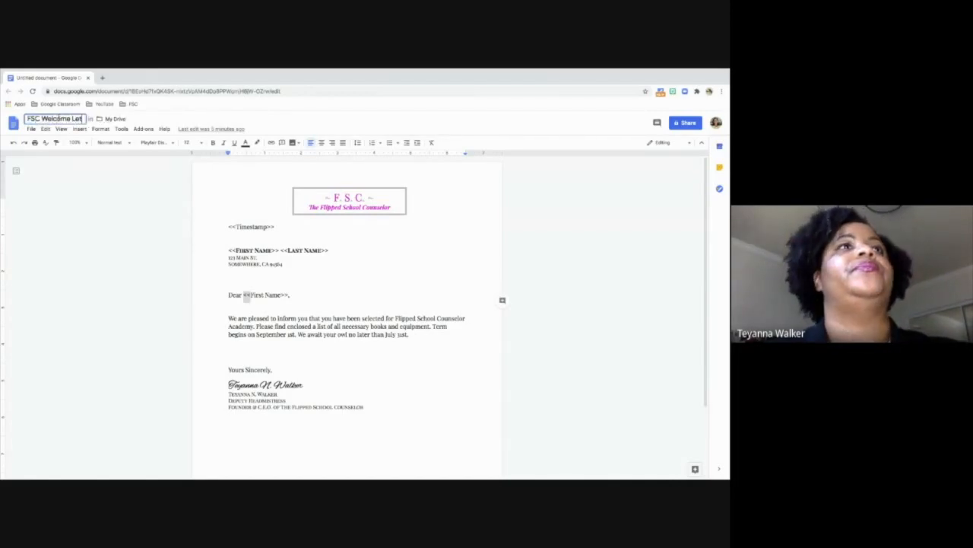
{"action": "type", "text": "ter"}
{"action": "key", "text": "Return"}
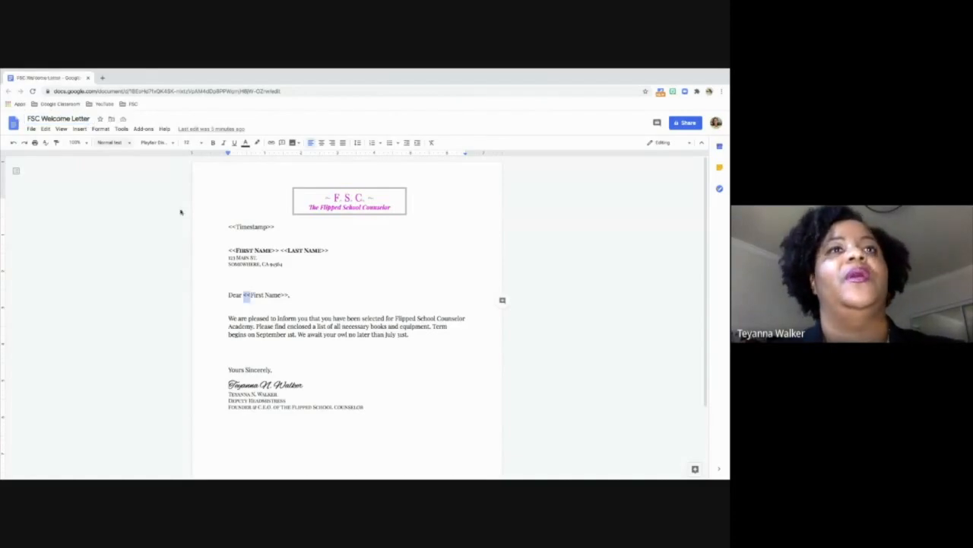
- Return to the FSC Merge Roster spreadsheet, open the Autocrat add-on and start a new merge job
{"action": "key", "text": "ctrl+Left"}
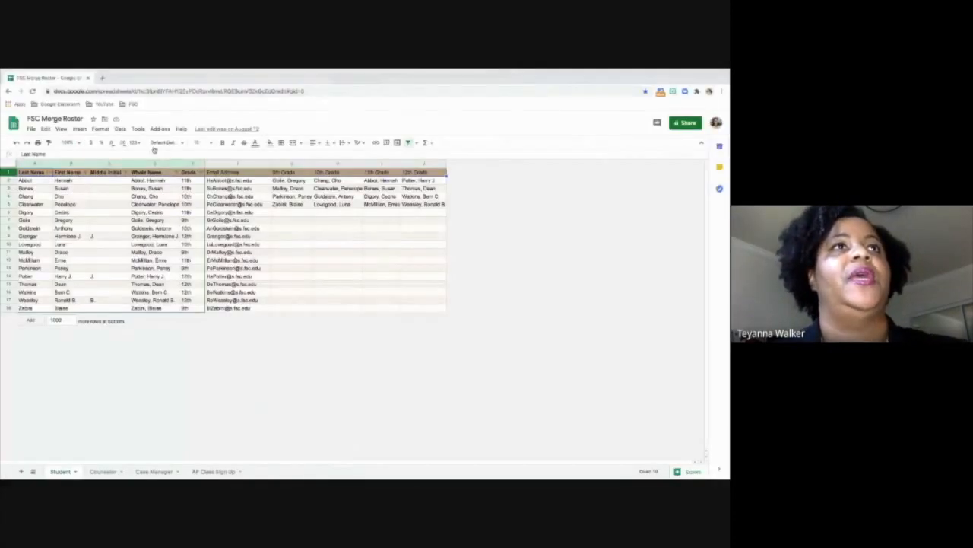
{"action": "left_click", "coordinate": [158, 128]}
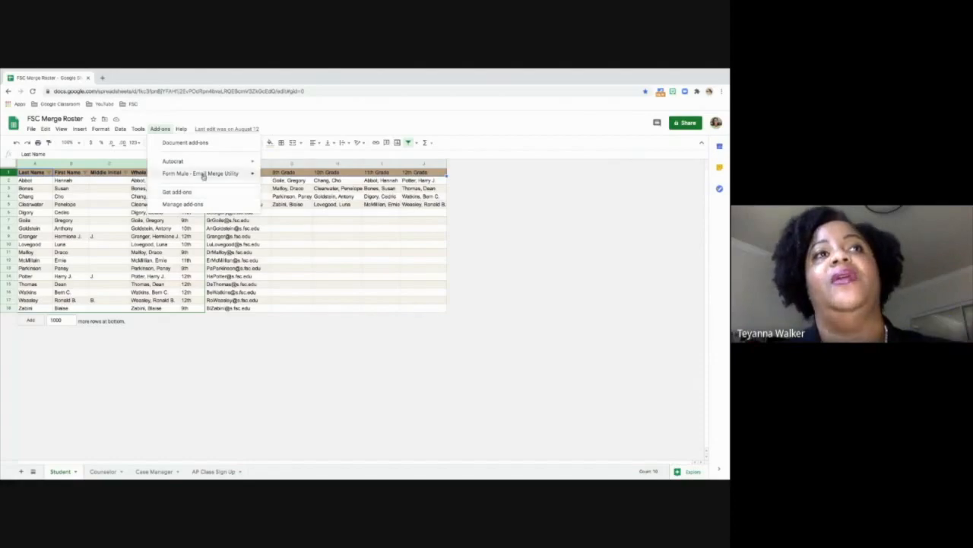
{"action": "mouse_move", "coordinate": [203, 175]}
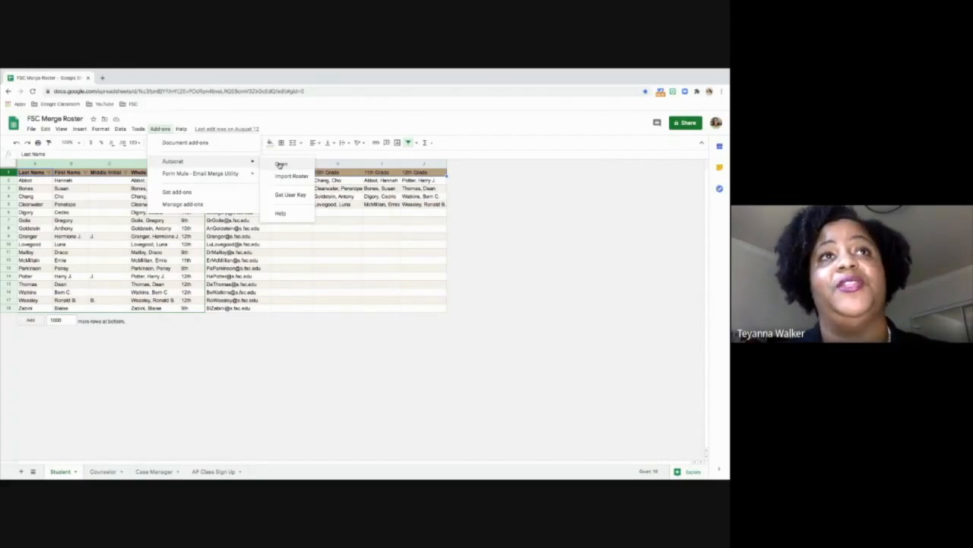
{"action": "left_click", "coordinate": [281, 165]}
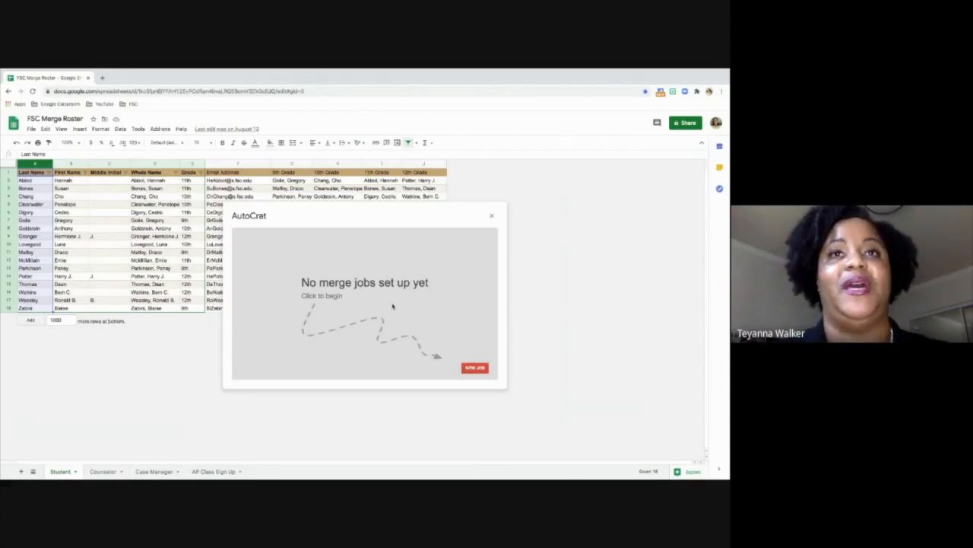
{"action": "left_click", "coordinate": [476, 368]}
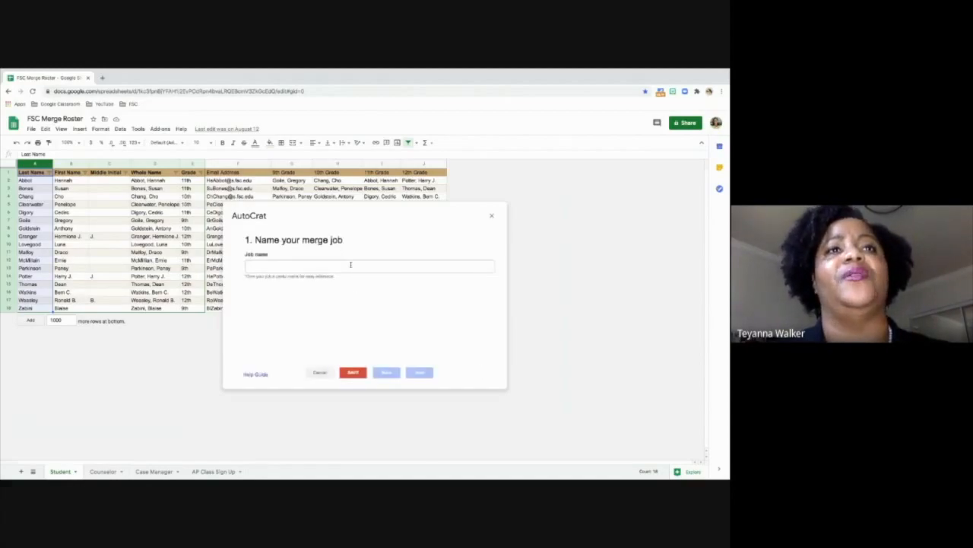
- Name the merge job "Welcome Letter 2020"
{"action": "left_click", "coordinate": [352, 266]}
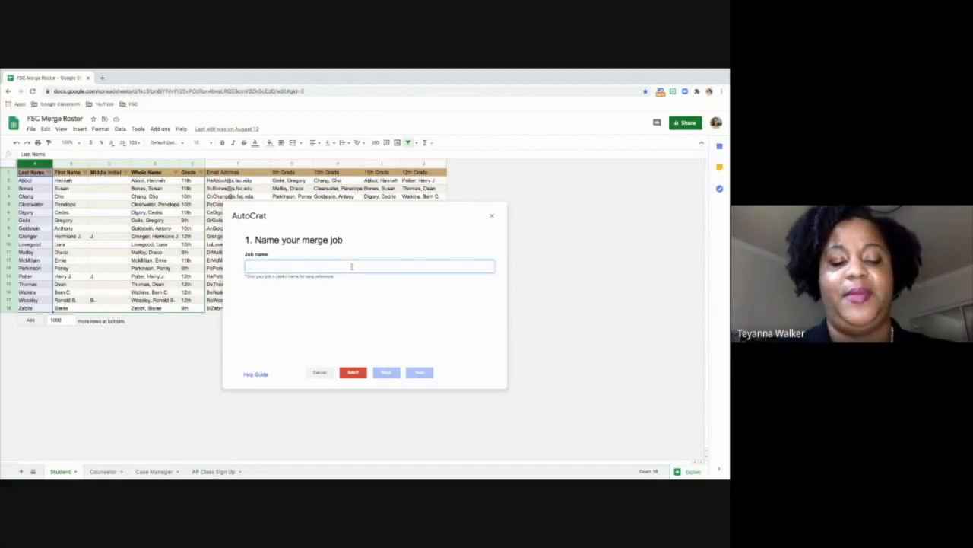
{"action": "type", "text": "Welcome Let"}
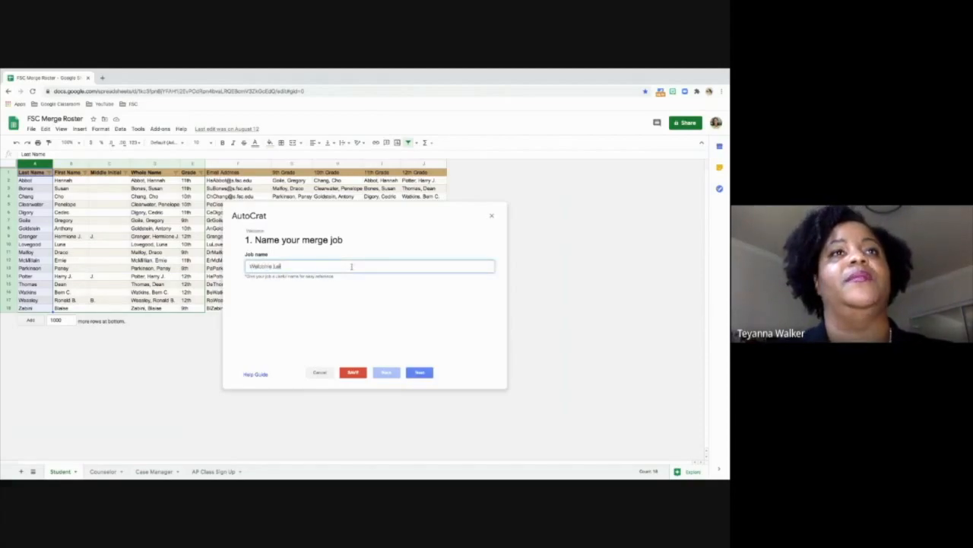
{"action": "type", "text": "ter 2020"}
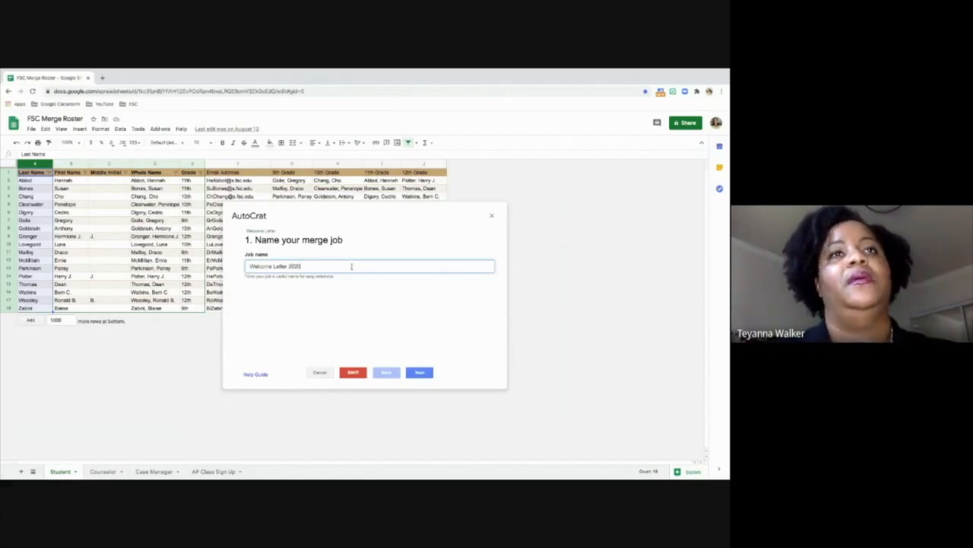
- Proceed to the template choice, browse Drive for a template, and check the letter document's title in Google Docs
{"action": "left_click", "coordinate": [419, 372]}
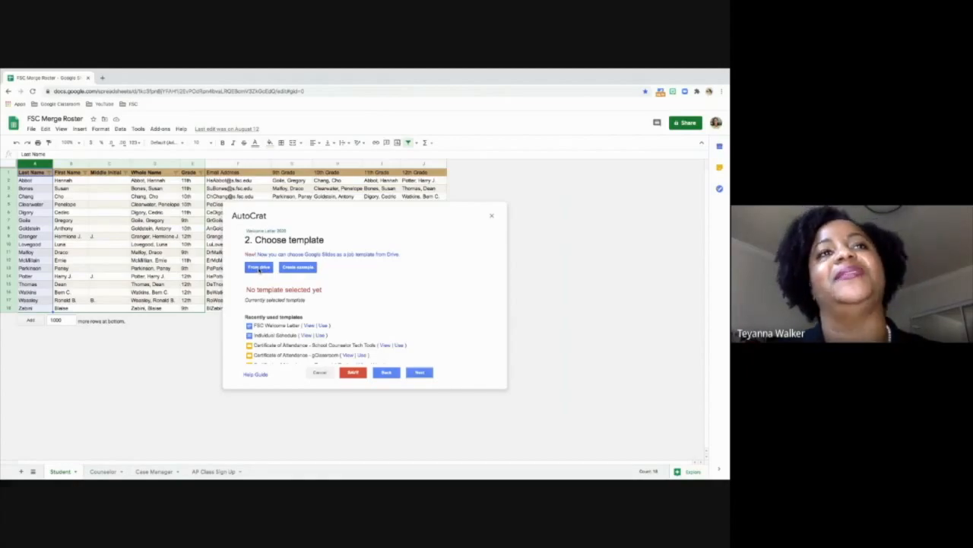
{"action": "left_click", "coordinate": [258, 268]}
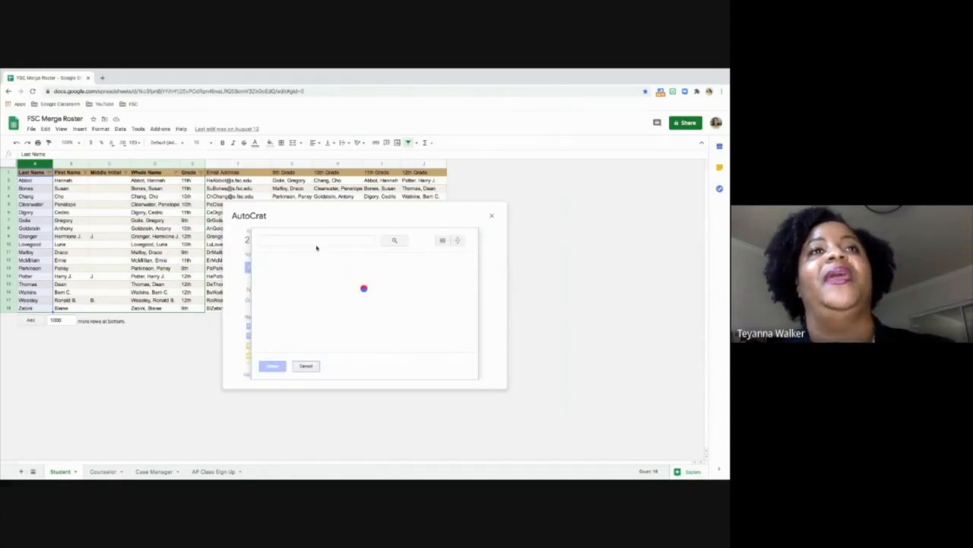
{"action": "key", "text": "ctrl+Right"}
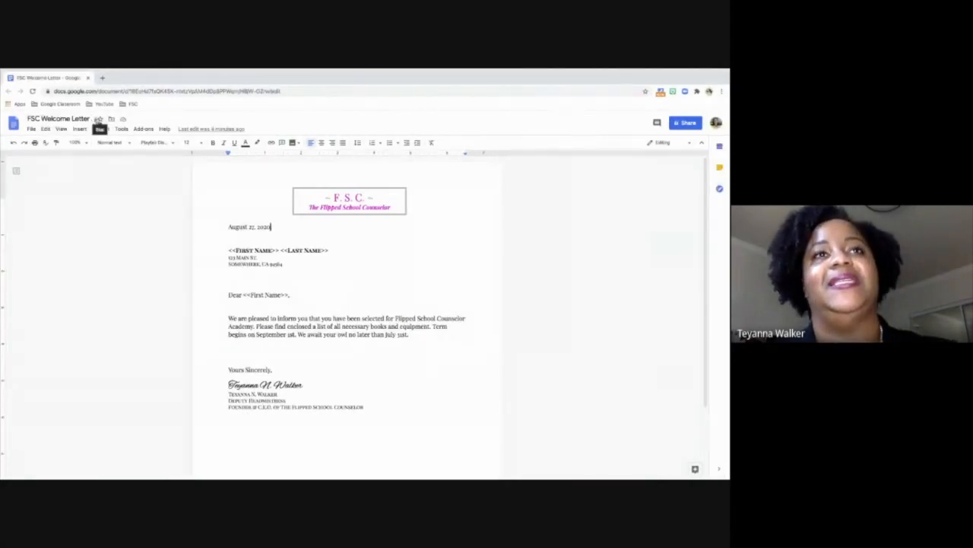
{"action": "key", "text": "ctrl+Left"}
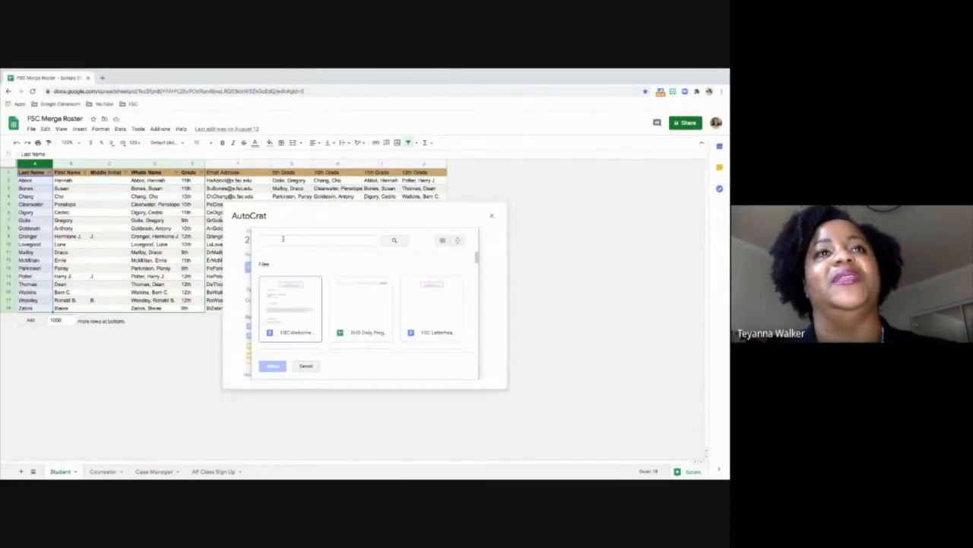
- Enter "fsc welcome letter" as the Drive search text and choose the FSC Welcome Letter document as the merge template
{"action": "left_click", "coordinate": [283, 240]}
{"action": "type", "text": "f"}
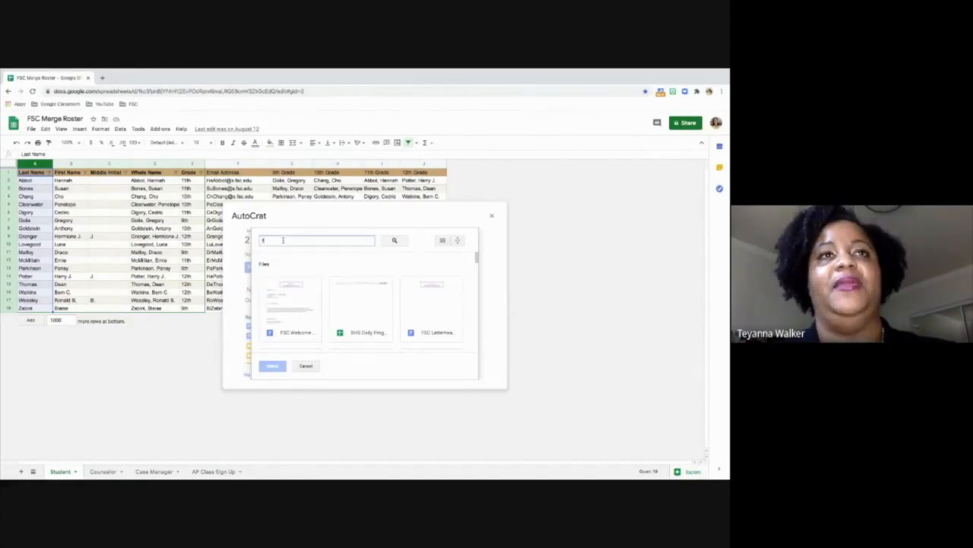
{"action": "type", "text": "sc welc"}
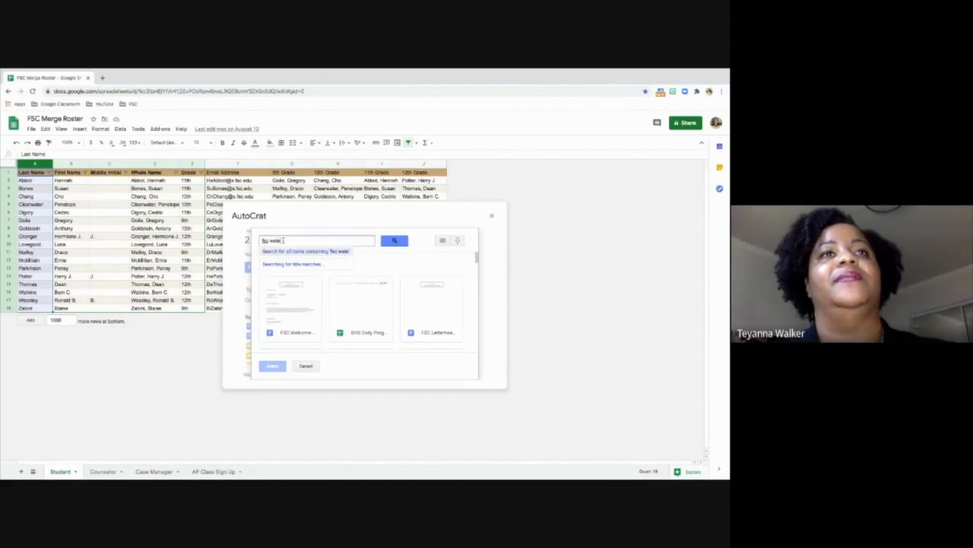
{"action": "type", "text": "ome letter"}
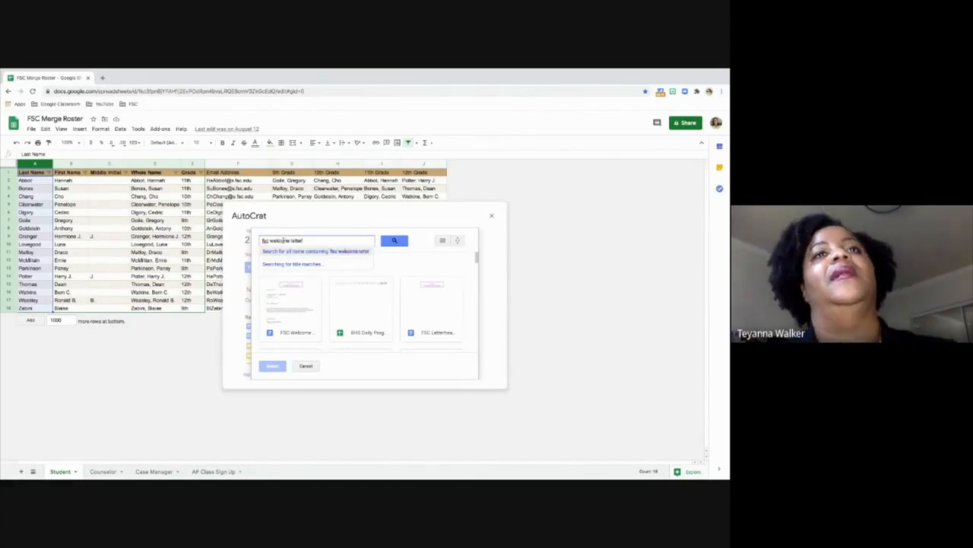
{"action": "double_click", "coordinate": [291, 312]}
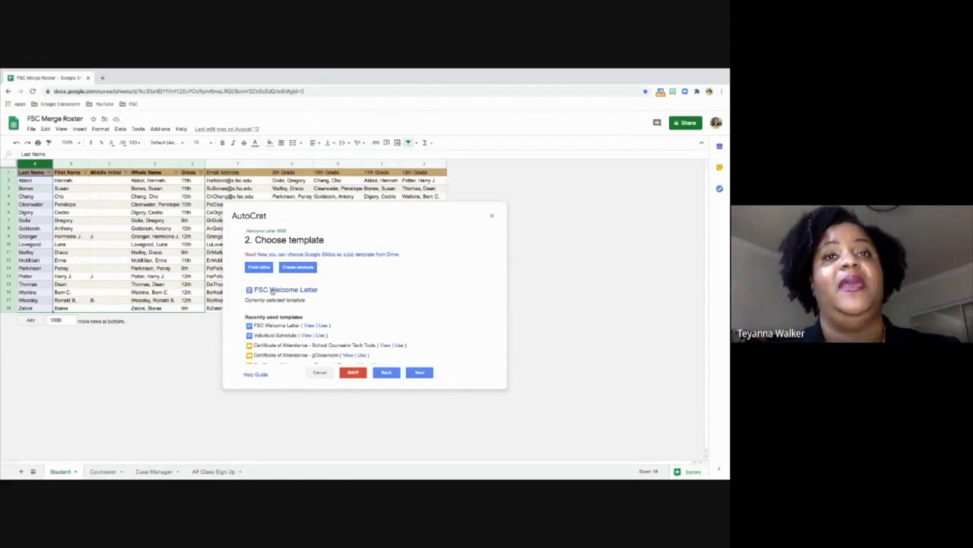
- Proceed to the source data mapping and set the merge tab to the Student sheet
{"action": "left_click", "coordinate": [421, 372]}
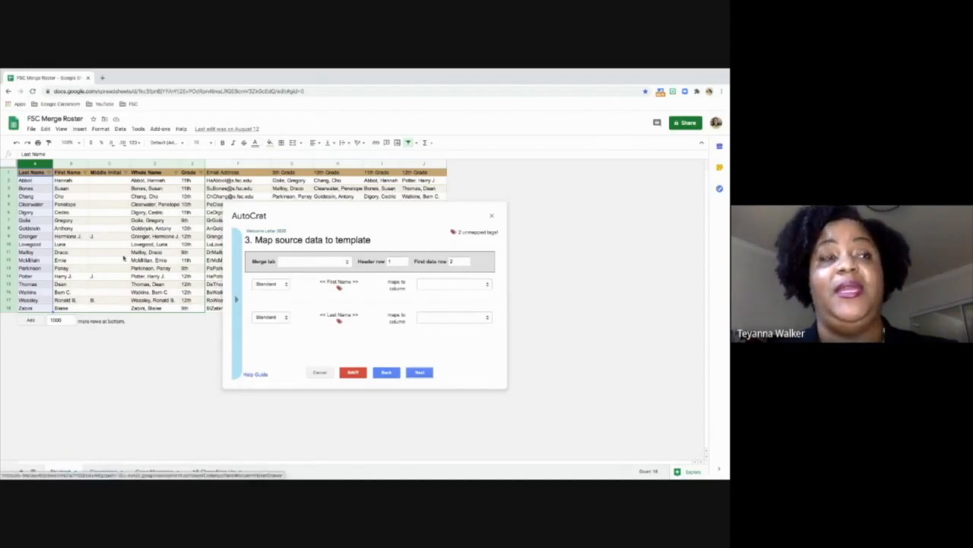
{"action": "left_click", "coordinate": [326, 260]}
{"action": "left_click", "coordinate": [323, 269]}
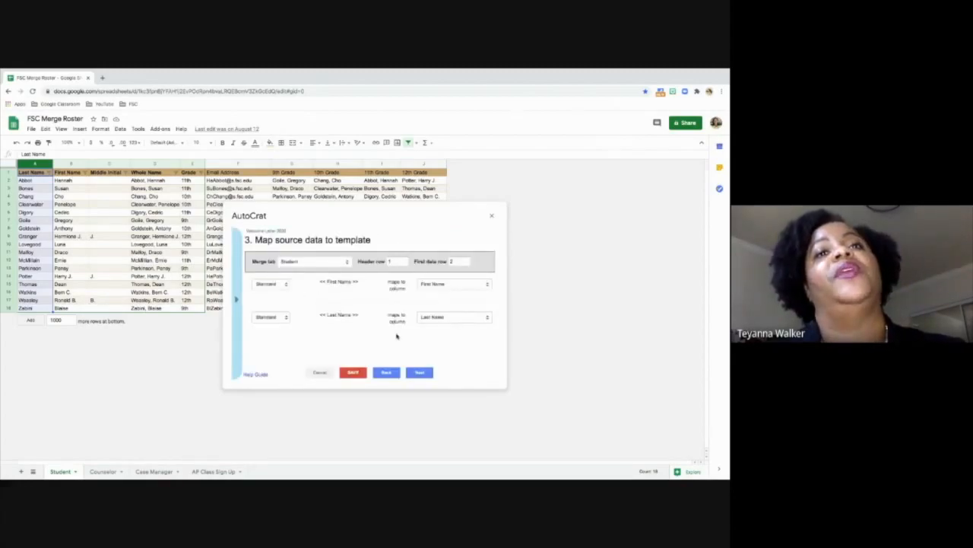
- In the file settings, name the output files "Welcome Letter 2020 - <<Last Name>>, <<First Name>>" and choose Google Docs as the type
{"action": "left_click", "coordinate": [420, 373]}
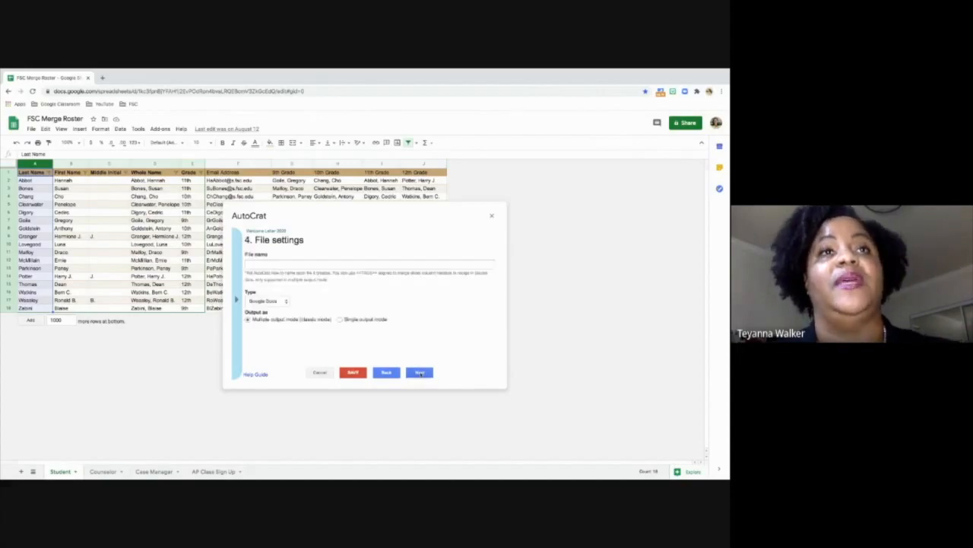
{"action": "left_click", "coordinate": [373, 265]}
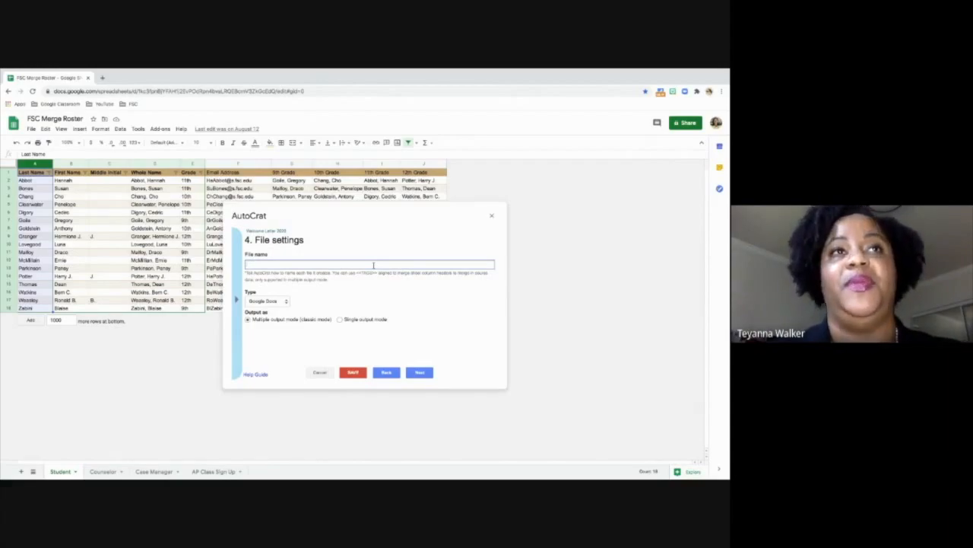
{"action": "type", "text": "Welcom"}
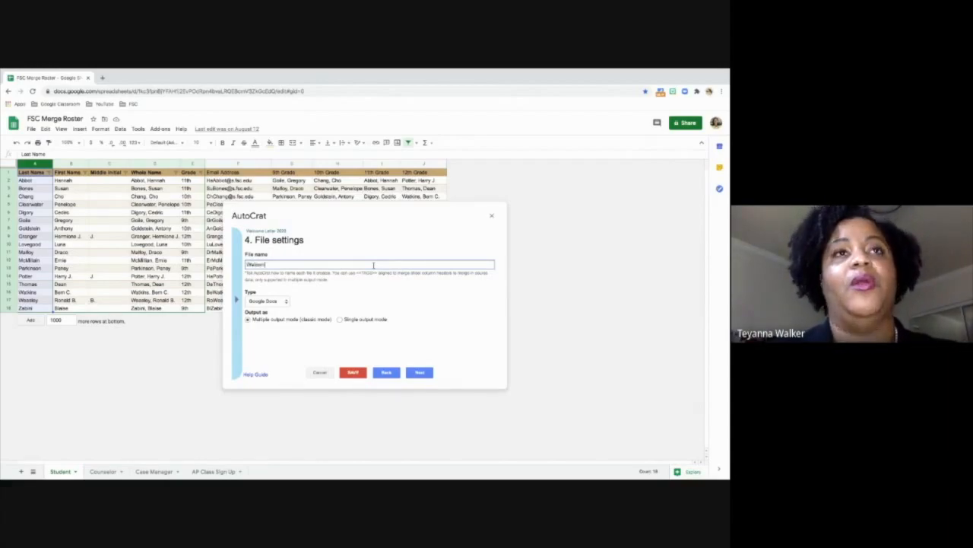
{"action": "type", "text": "e Letter 2020 - <<"}
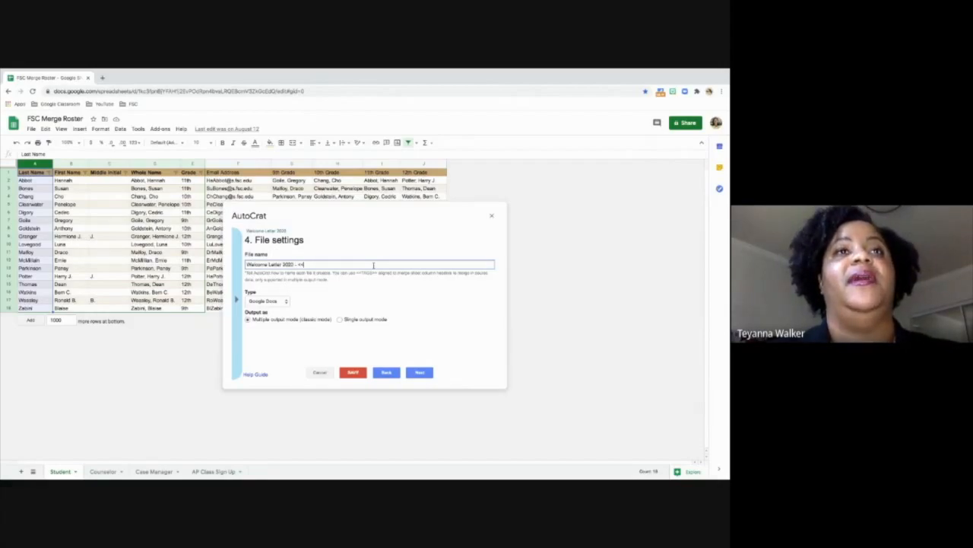
{"action": "type", "text": "Last Nam"}
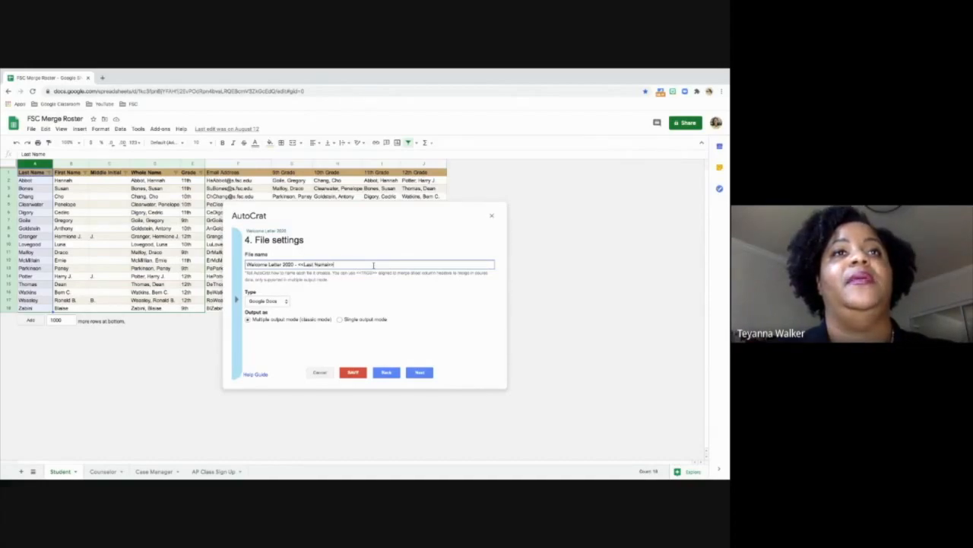
{"action": "type", "text": "e>>, <<F"}
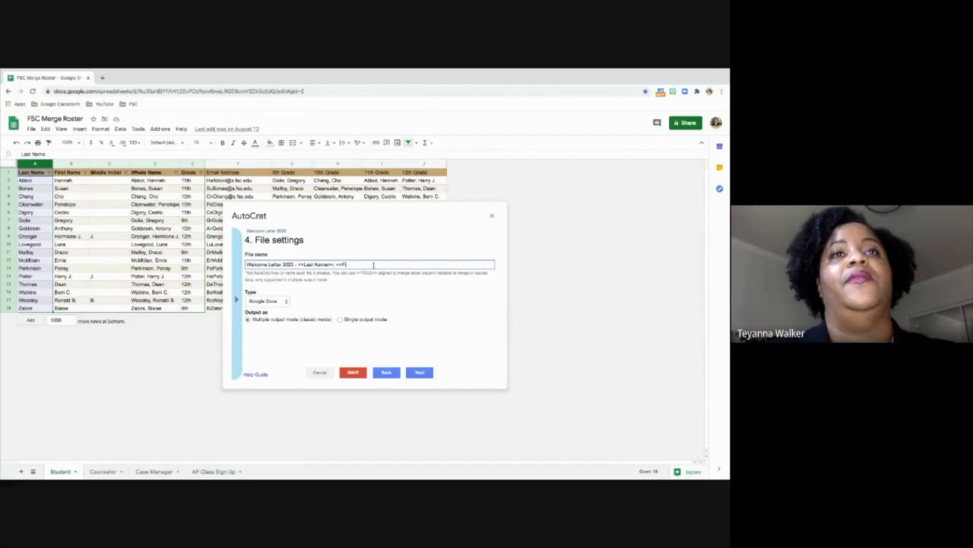
{"action": "type", "text": "irst Name>>"}
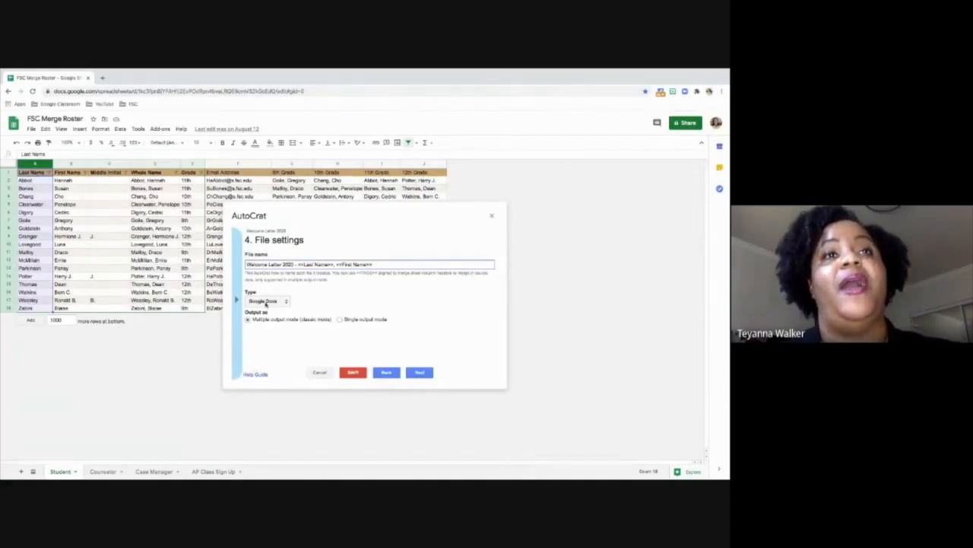
{"action": "left_click", "coordinate": [279, 302]}
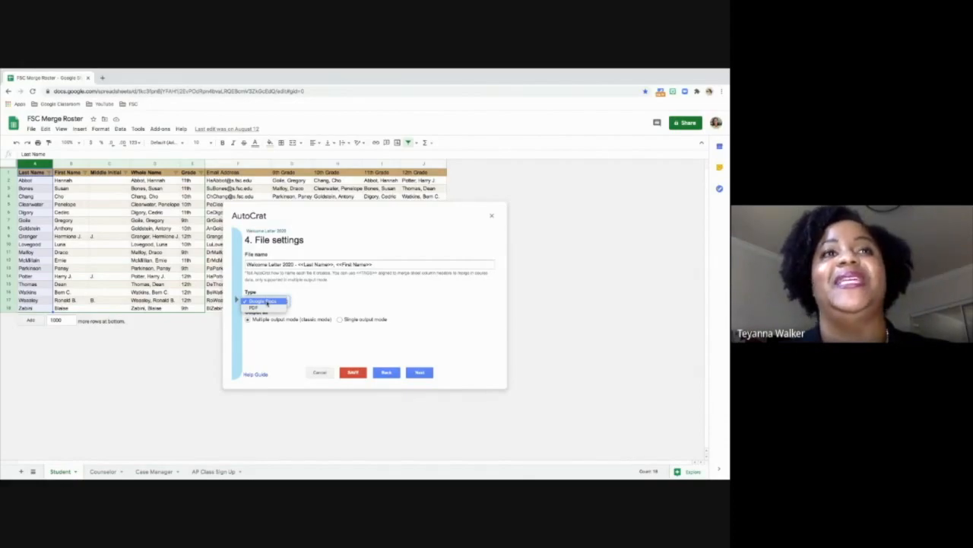
{"action": "left_click", "coordinate": [266, 302]}
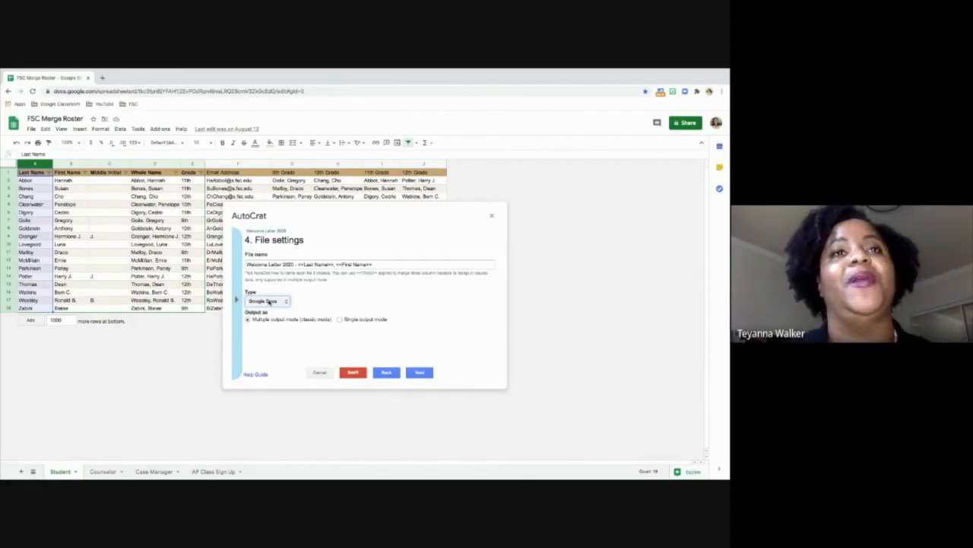
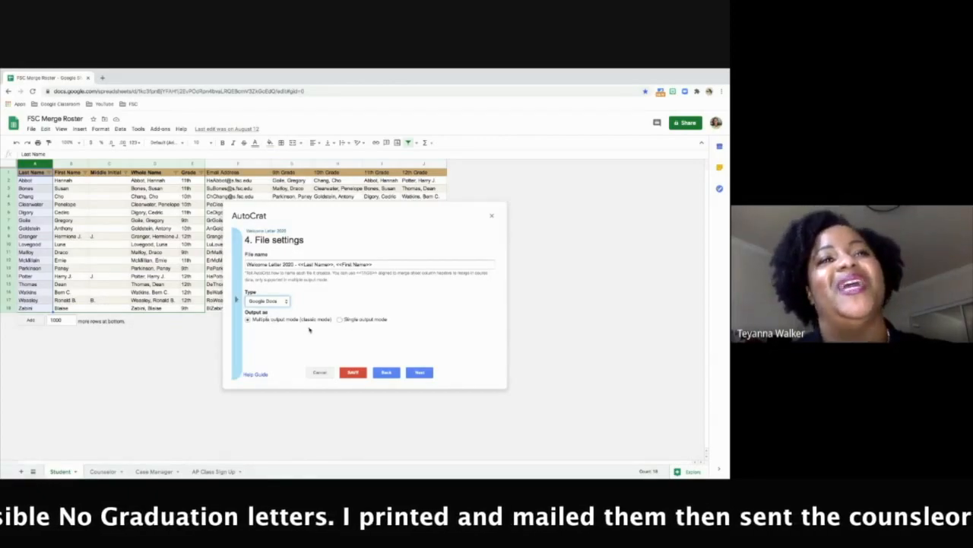
- Proceed to the destination folders, remove My Drive, and choose the Virtual Scheduling folder for the merged documents
{"action": "left_click", "coordinate": [420, 372]}
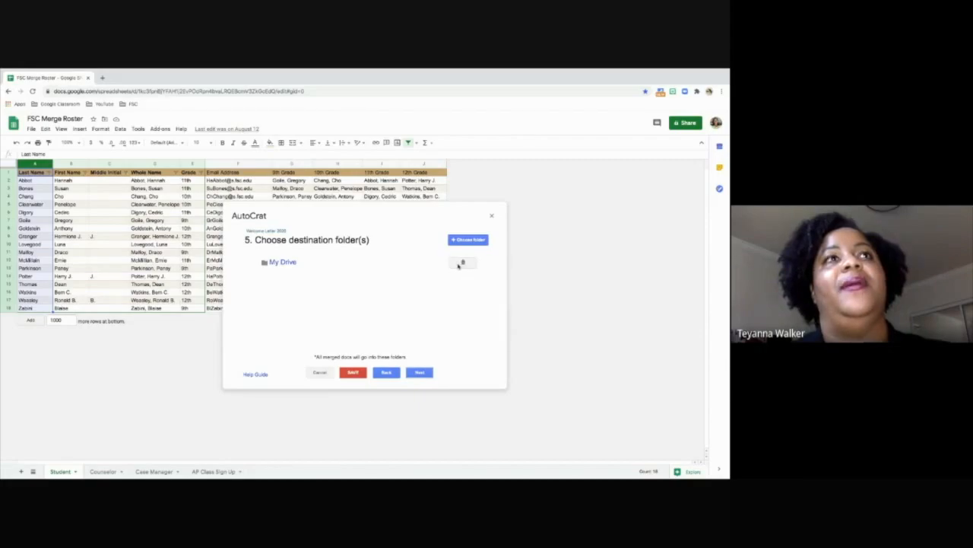
{"action": "left_click", "coordinate": [461, 263]}
{"action": "left_click", "coordinate": [473, 290]}
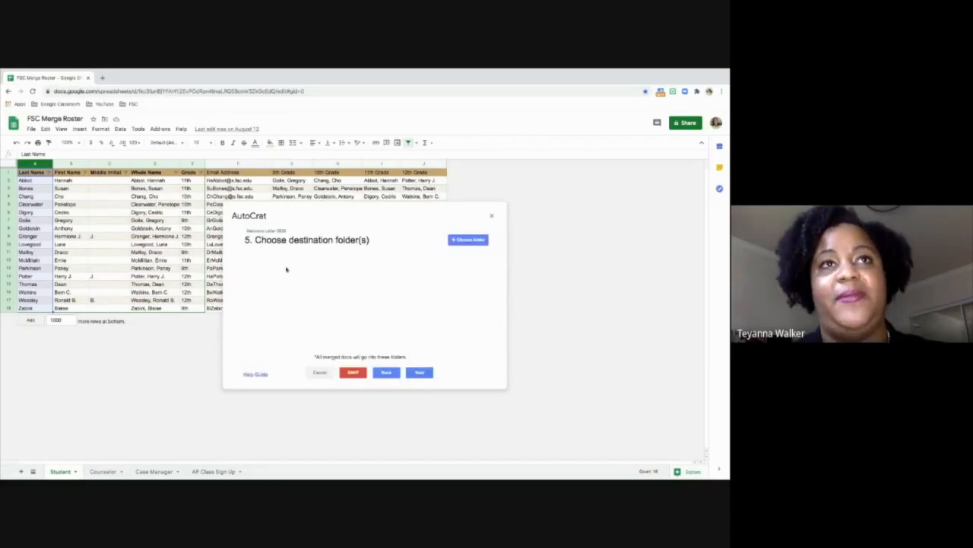
{"action": "left_click", "coordinate": [469, 240]}
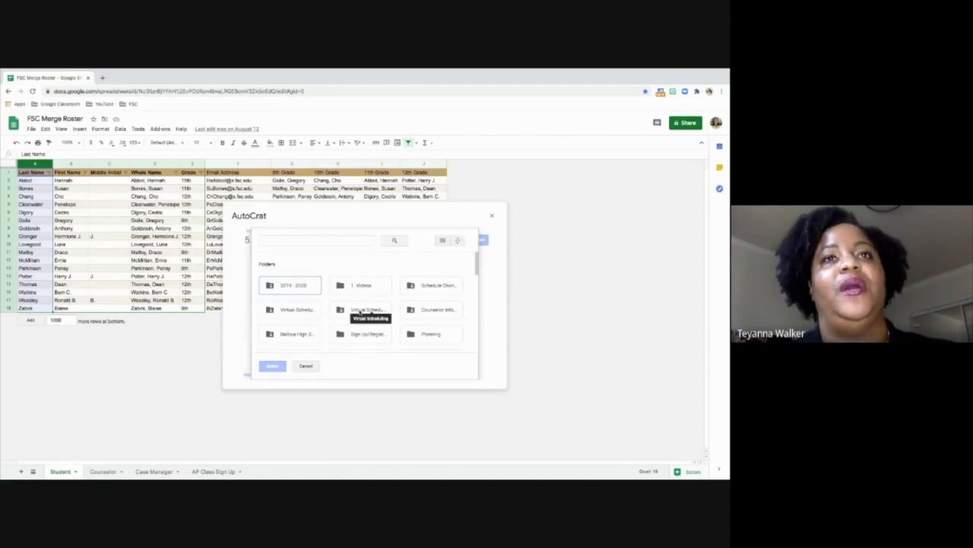
{"action": "left_click", "coordinate": [361, 312]}
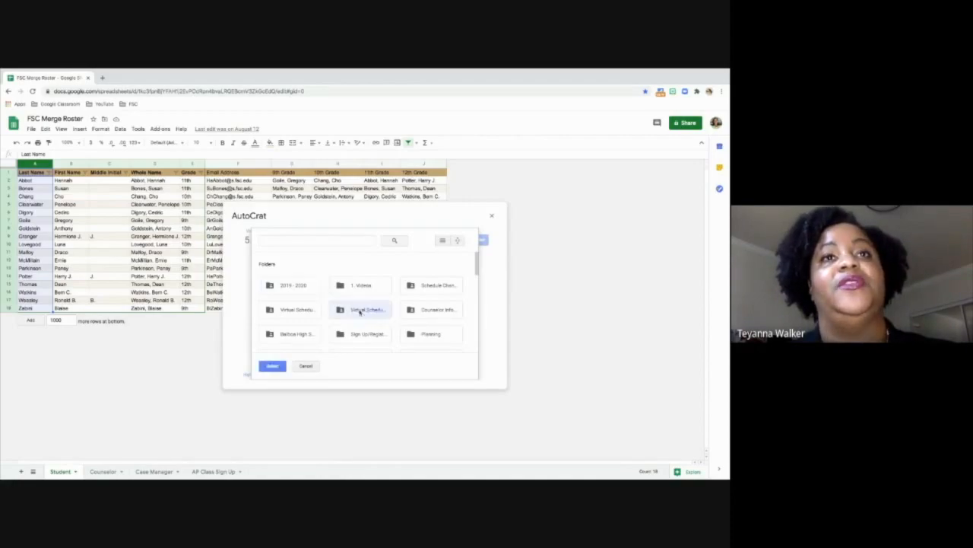
{"action": "left_click", "coordinate": [267, 366]}
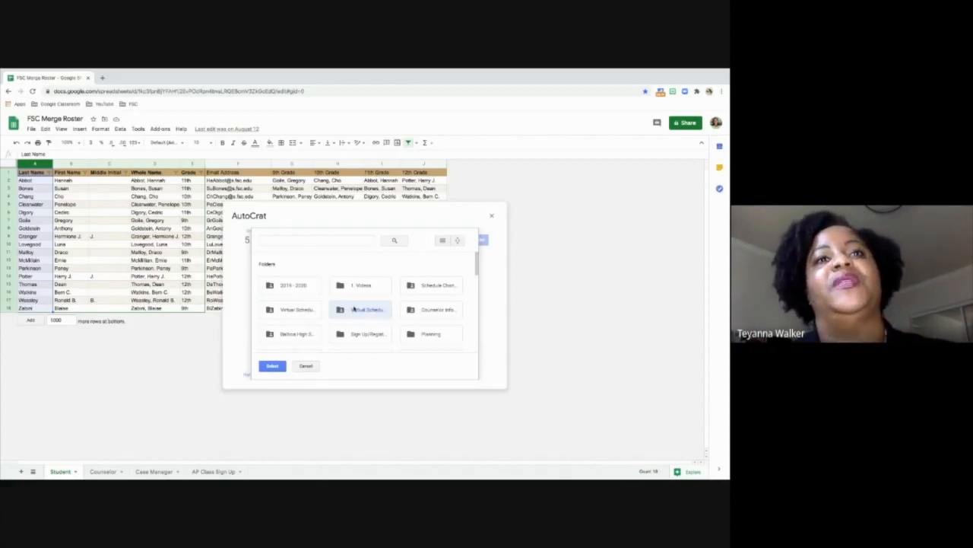
{"action": "left_click", "coordinate": [270, 368]}
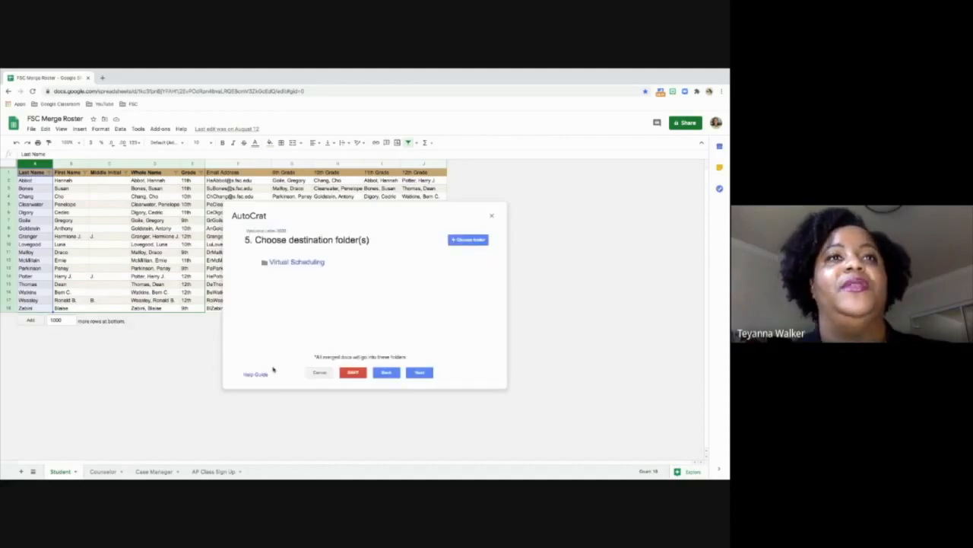
- Continue to the document sharing settings, leaving the dynamic folder reference and merge condition empty
{"action": "left_click", "coordinate": [419, 372]}
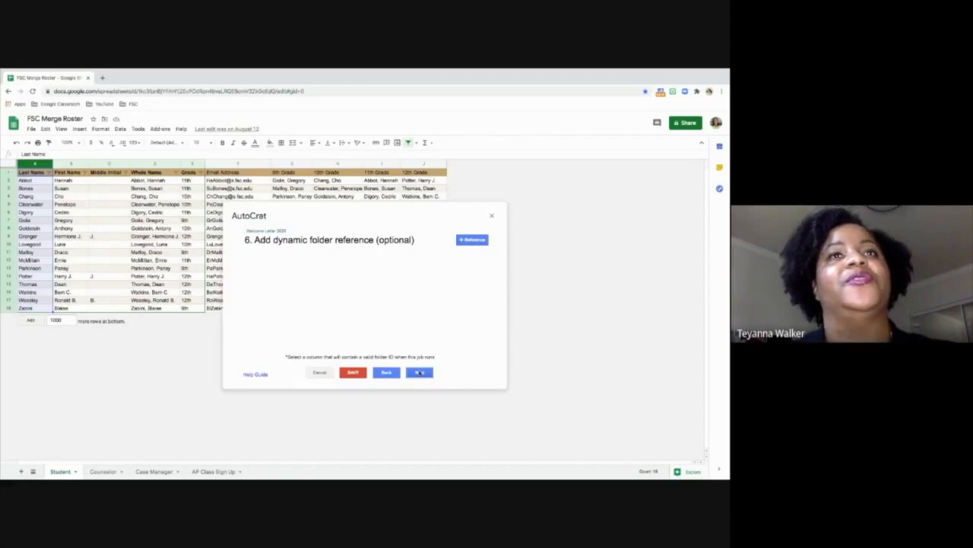
{"action": "left_click", "coordinate": [419, 372]}
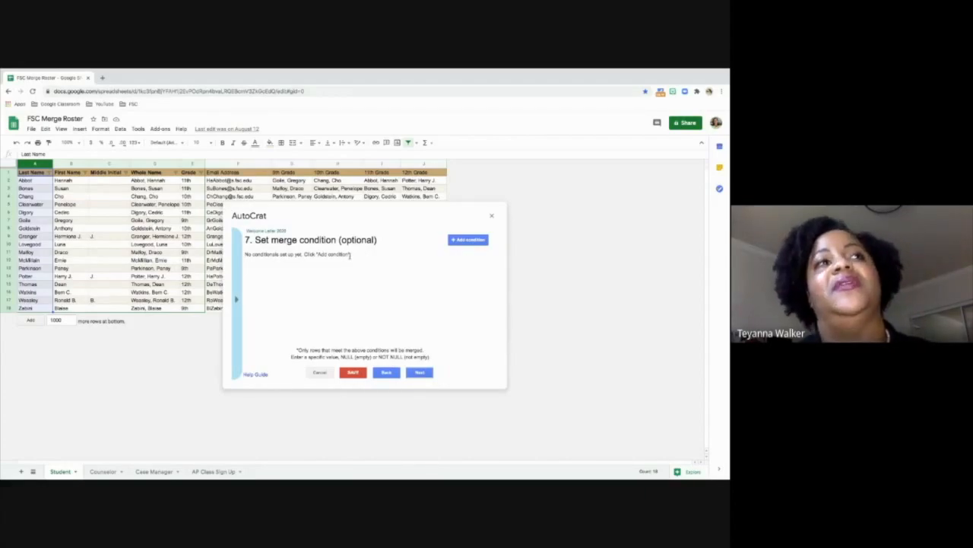
{"action": "left_click", "coordinate": [419, 372]}
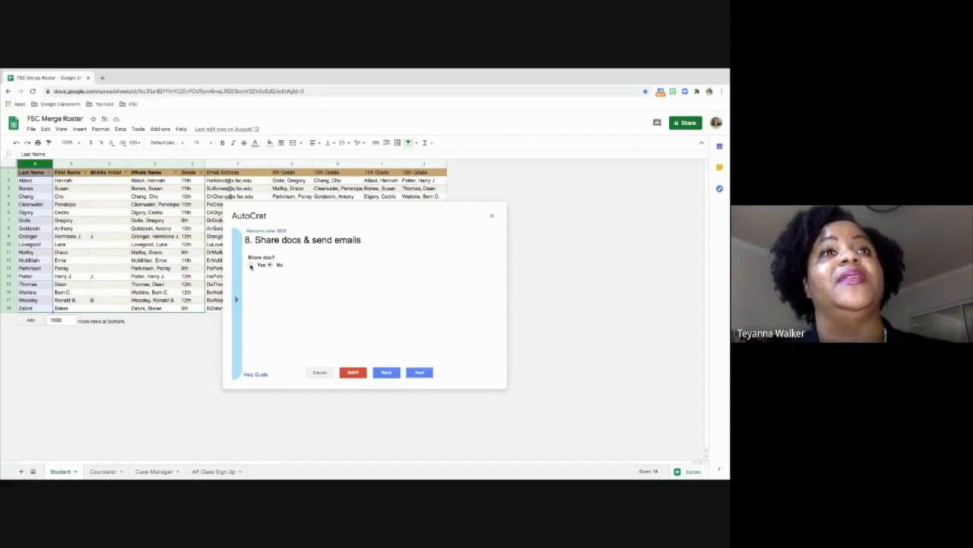
- Turn on document sharing as "anyone with the link can VIEW" and send from the generic no-reply address
{"action": "left_click", "coordinate": [251, 264]}
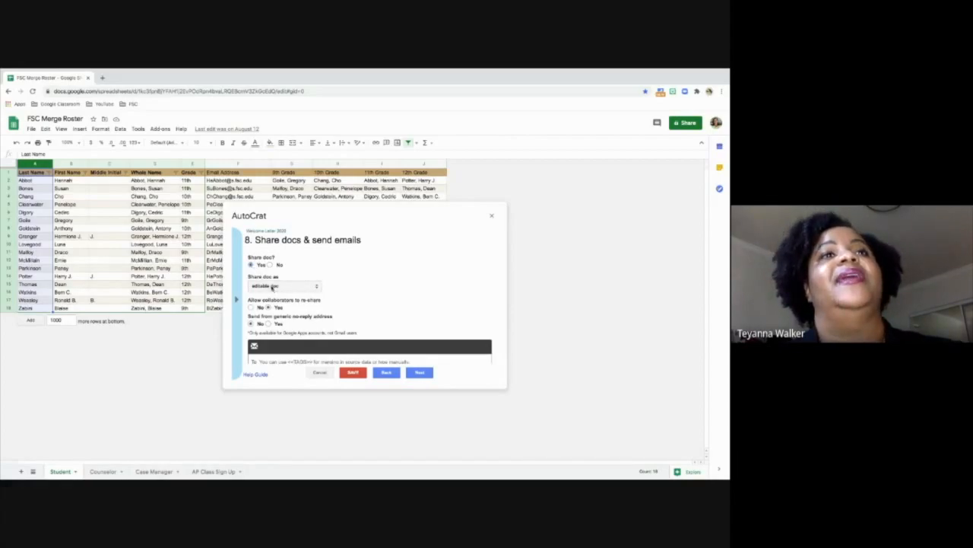
{"action": "left_click", "coordinate": [272, 287]}
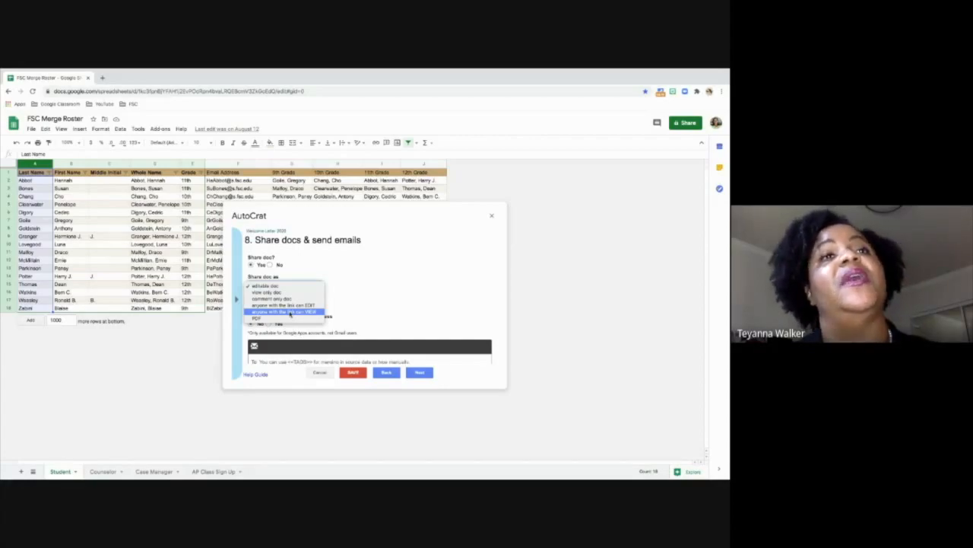
{"action": "left_click", "coordinate": [290, 312]}
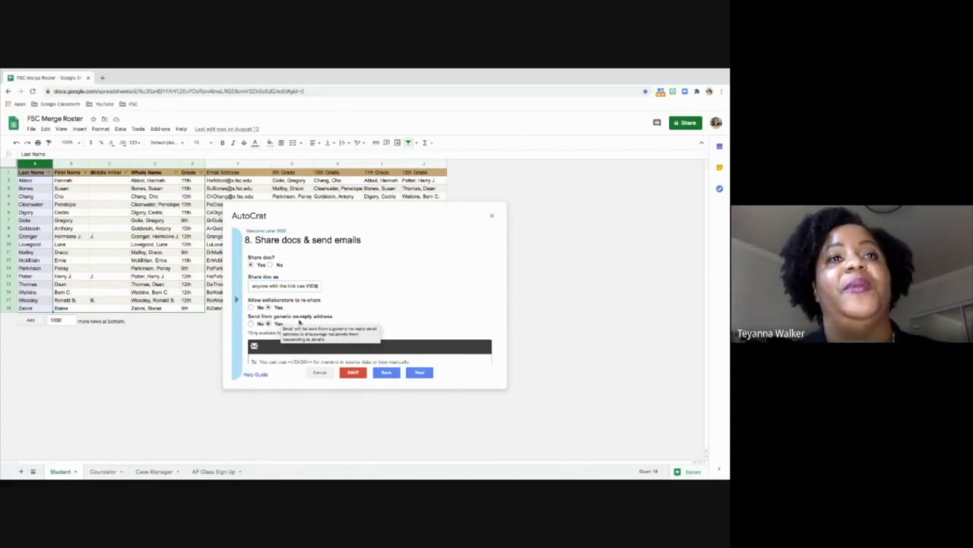
- Address the merge email to the <<Email Address>> tag in the To field
{"action": "scroll", "coordinate": [304, 322], "scroll_direction": "down", "scroll_amount": 2}
{"action": "scroll", "coordinate": [305, 323], "scroll_direction": "down", "scroll_amount": 1}
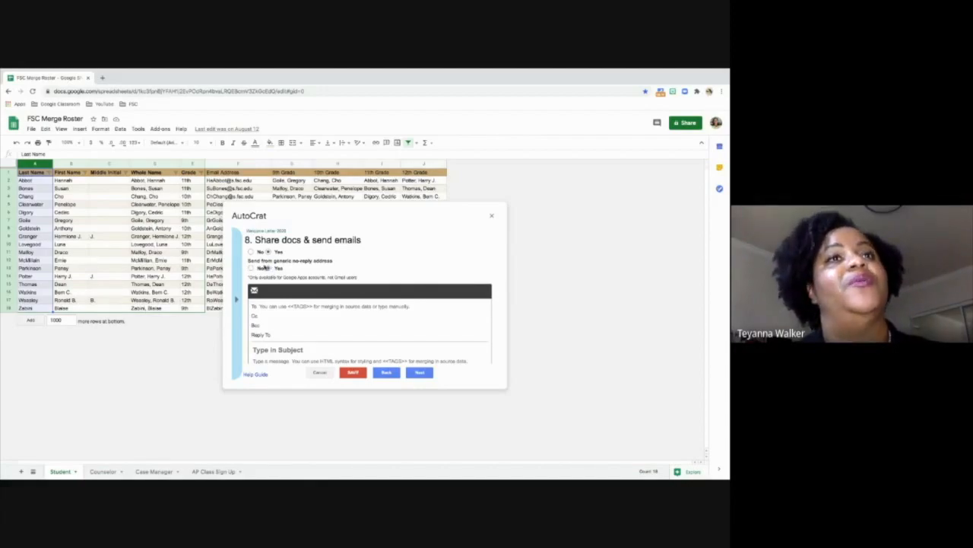
{"action": "left_click", "coordinate": [280, 305]}
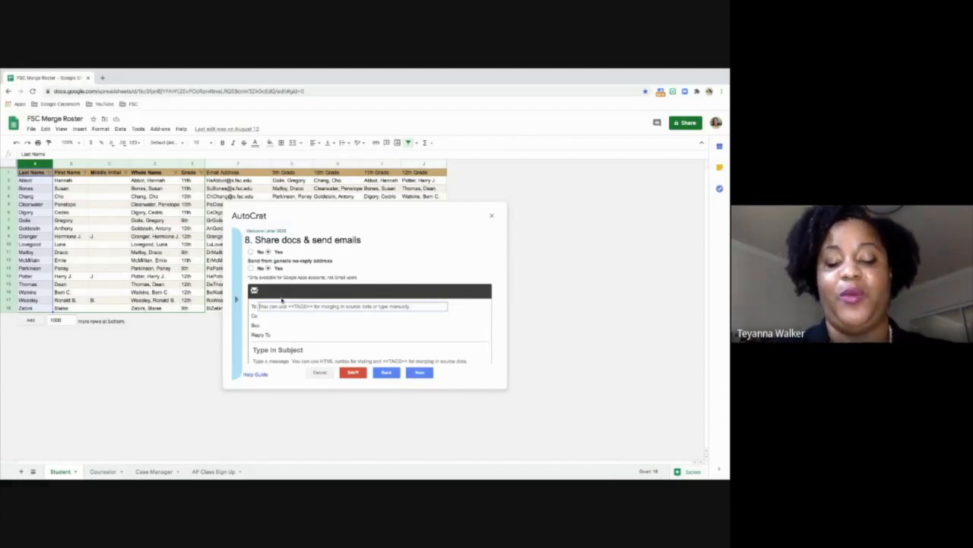
{"action": "type", "text": "<<"}
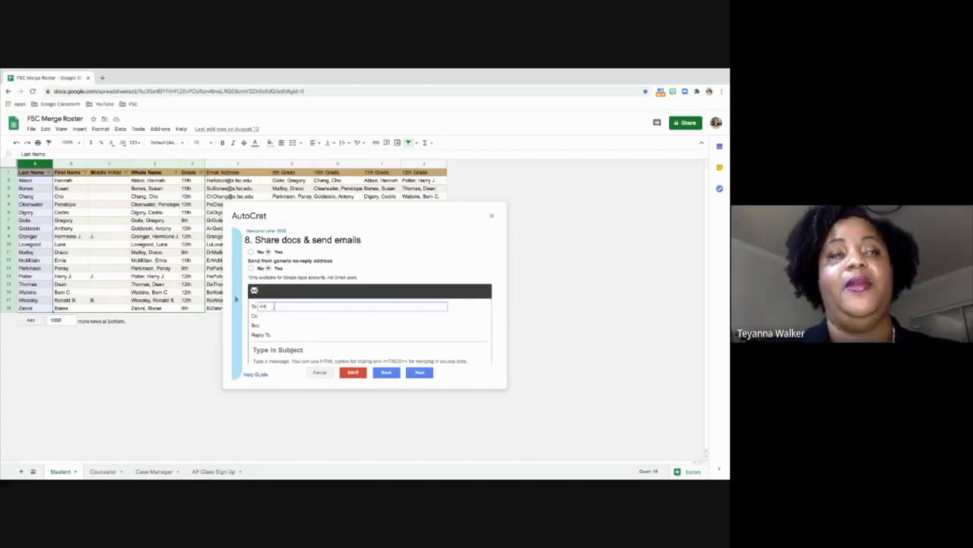
{"action": "type", "text": "Email"}
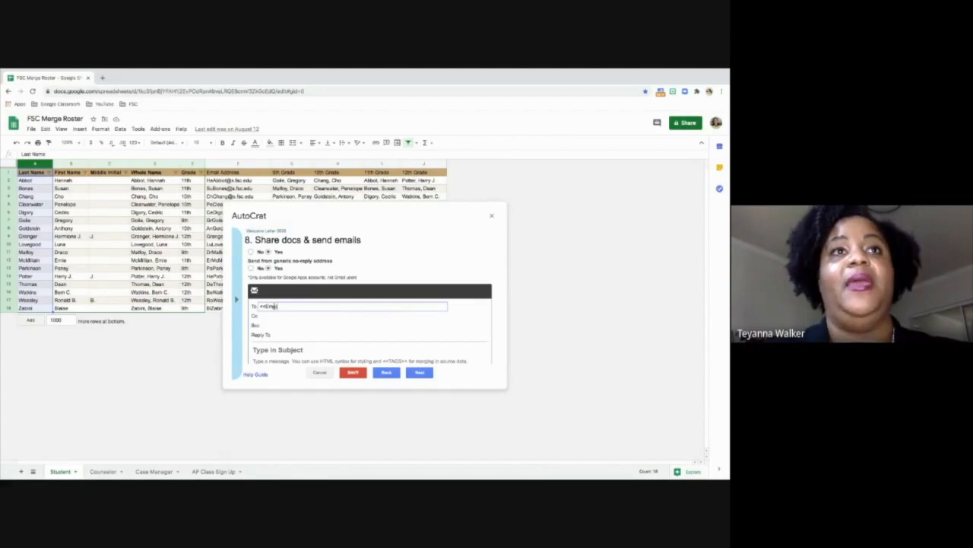
{"action": "type", "text": " Address>>"}
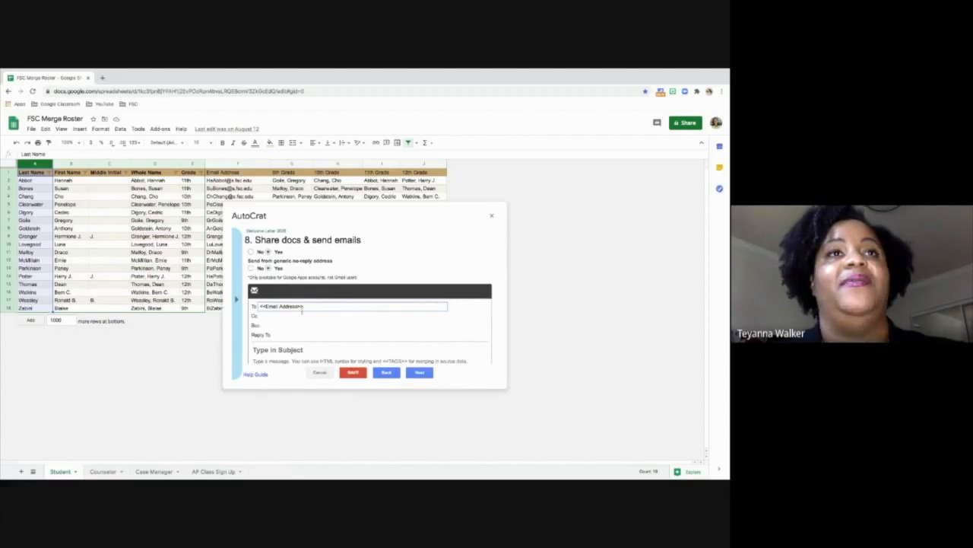
- Enter "Welcome to FSC Academy!!!" as the subject of the merge email
{"action": "scroll", "coordinate": [302, 308], "scroll_direction": "down", "scroll_amount": 2}
{"action": "left_click", "coordinate": [293, 310]}
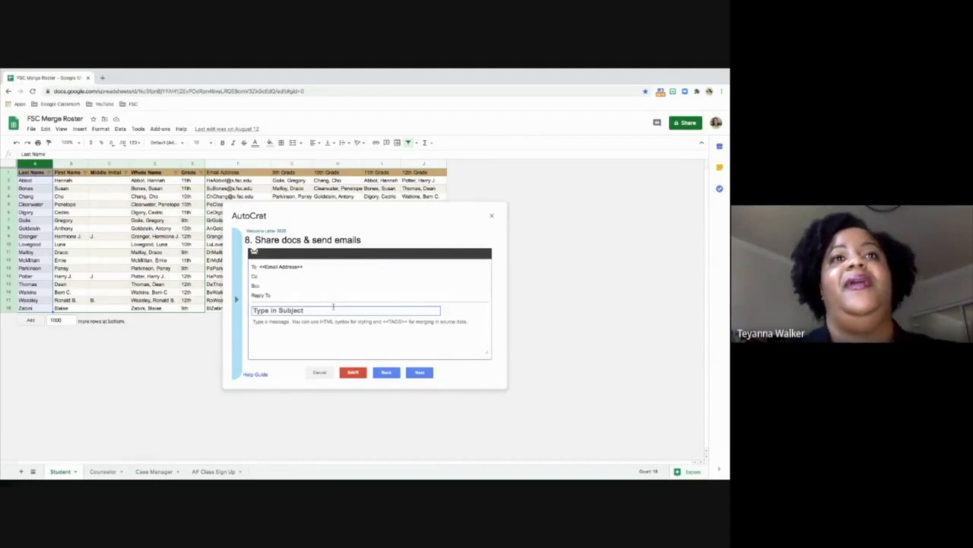
{"action": "type", "text": "Wel"}
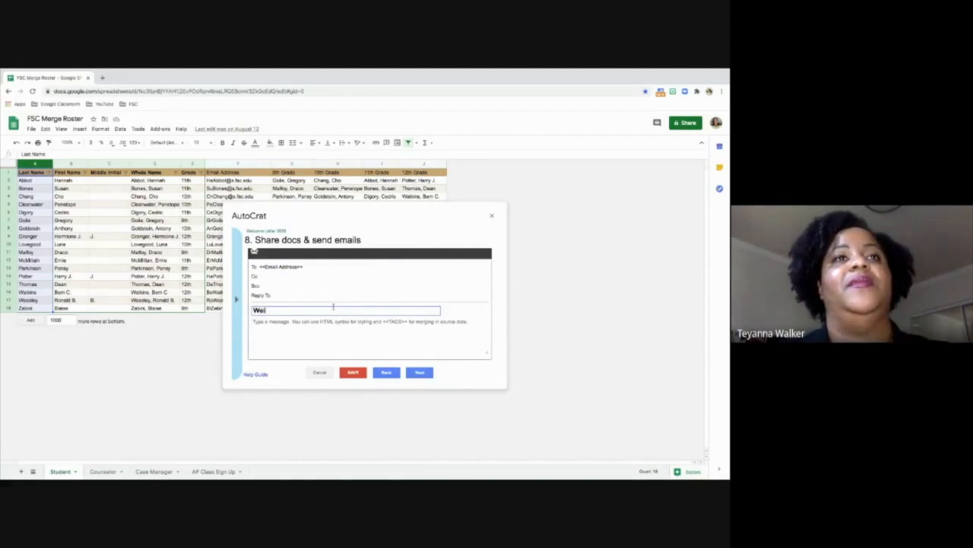
{"action": "type", "text": "come to "}
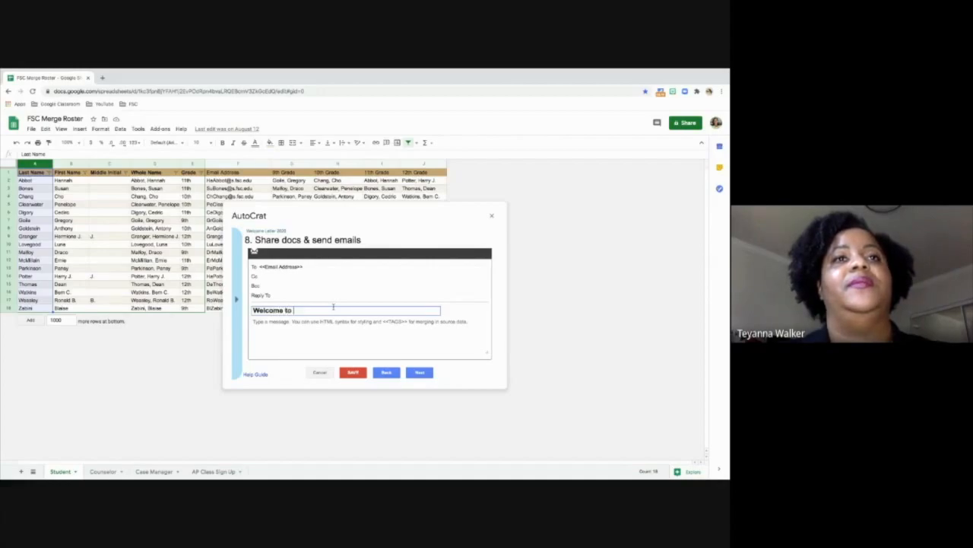
{"action": "type", "text": "FSC Academy!!"}
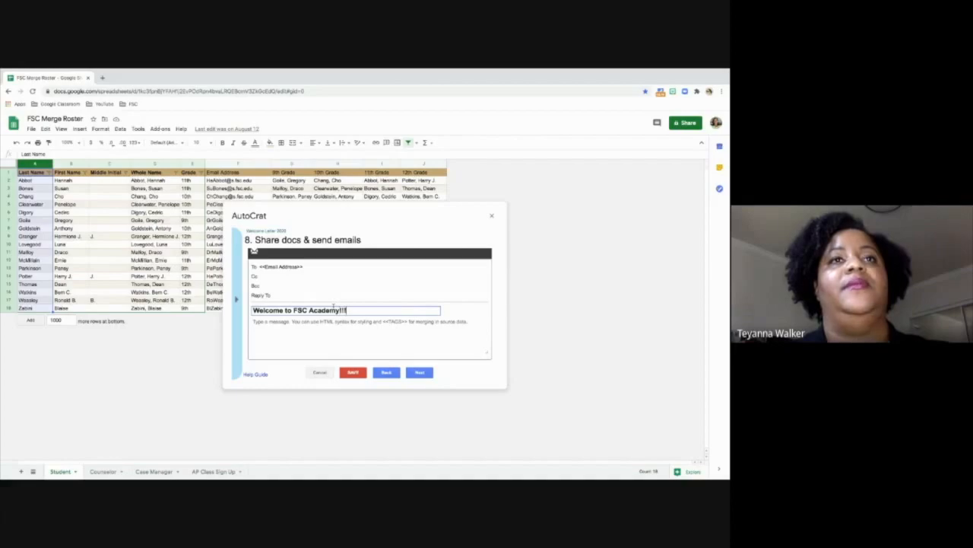
- Write the email message "Hello <<First Name>>", "Welcome...", "Best," and the sender's first name on separate lines, and proceed to the job triggers
{"action": "key", "text": "Tab"}
{"action": "type", "text": "Hel"}
{"action": "type", "text": "<<First Name>>  "}
{"action": "type", "text": "Welcome,"}
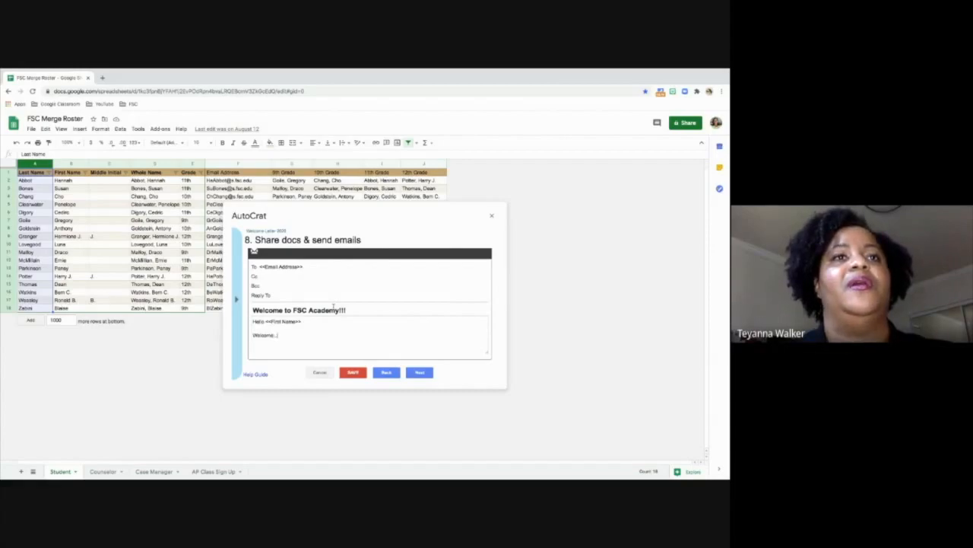
{"action": "key", "text": "Return"}
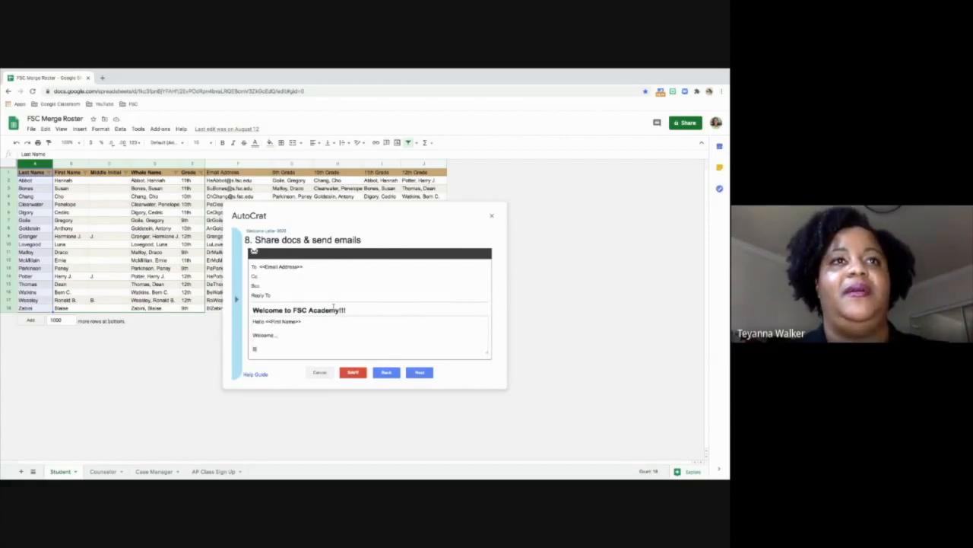
{"action": "type", "text": "Best,"}
{"action": "key", "text": "shift+Return"}
{"action": "type", "text": "Teyanna"}
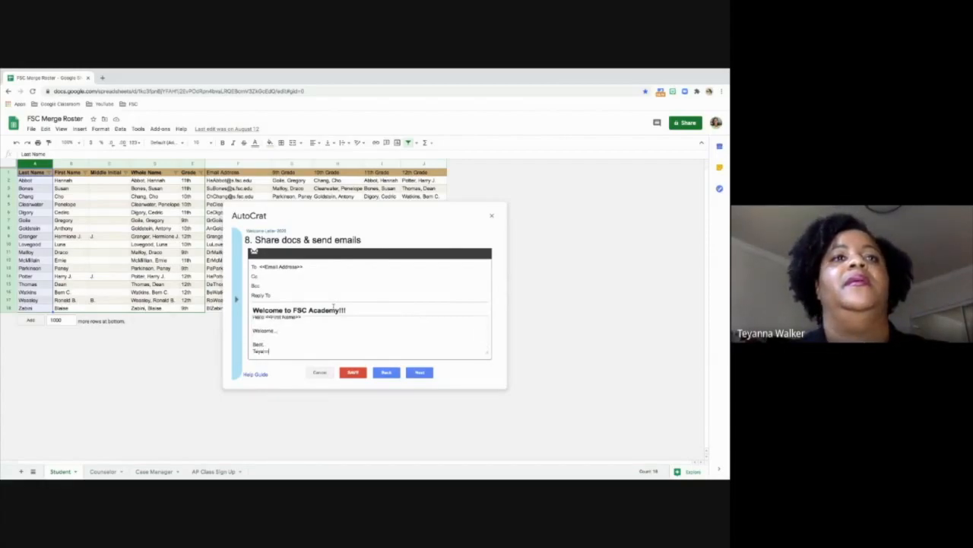
{"action": "left_click", "coordinate": [420, 372]}
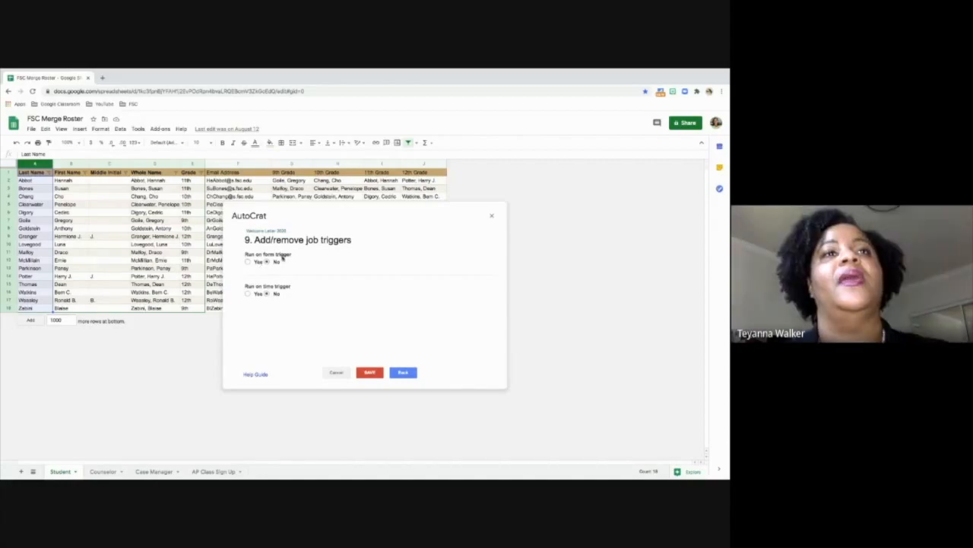
{"action": "left_click", "coordinate": [248, 262]}
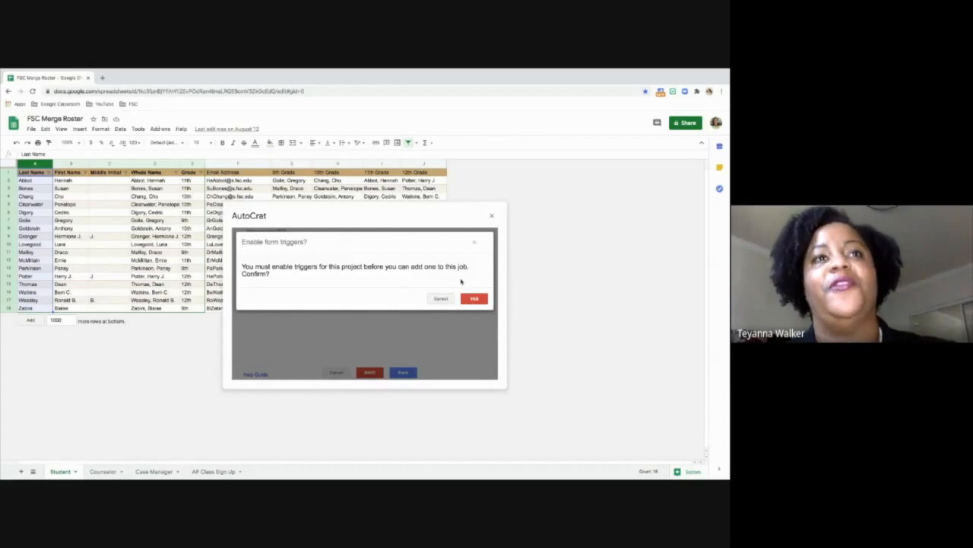
{"action": "left_click", "coordinate": [474, 299]}
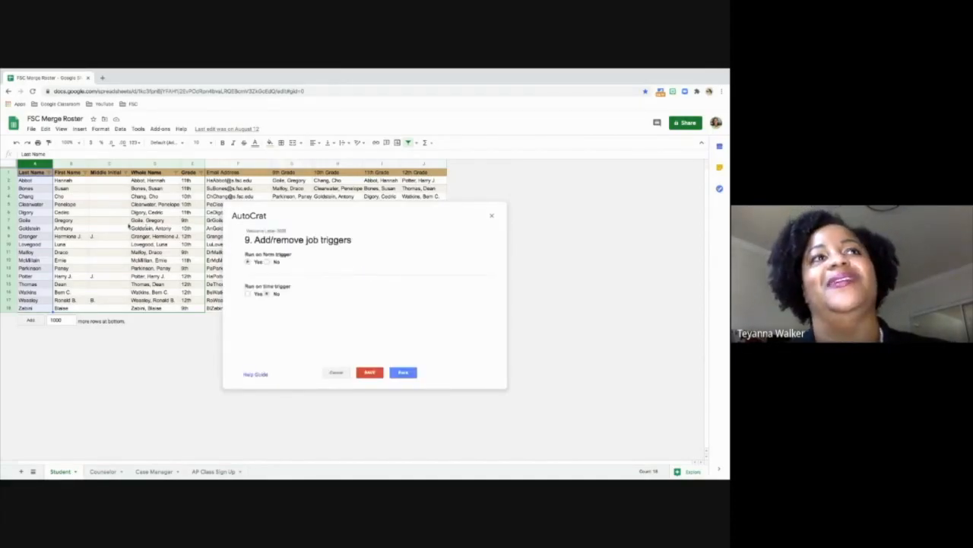
{"action": "left_click", "coordinate": [267, 262]}
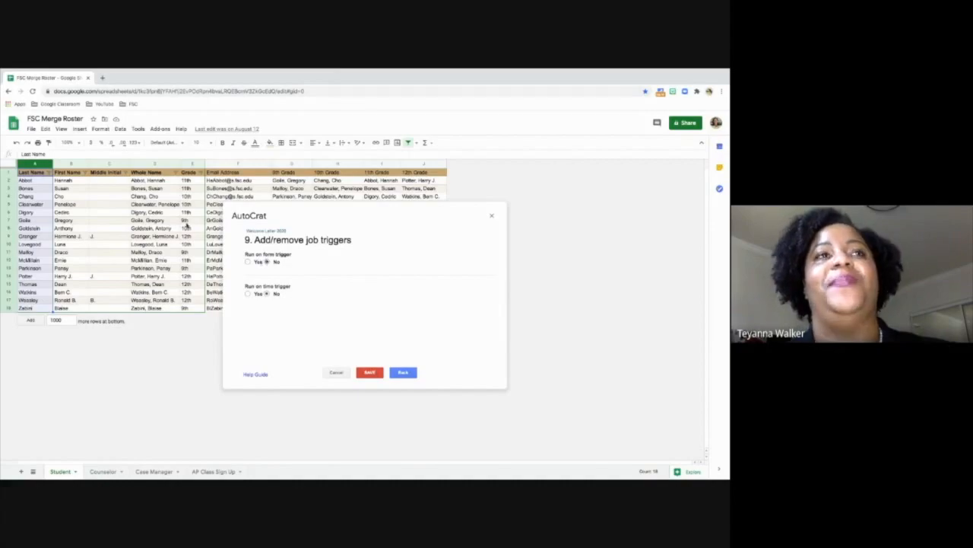
{"action": "left_click", "coordinate": [247, 293]}
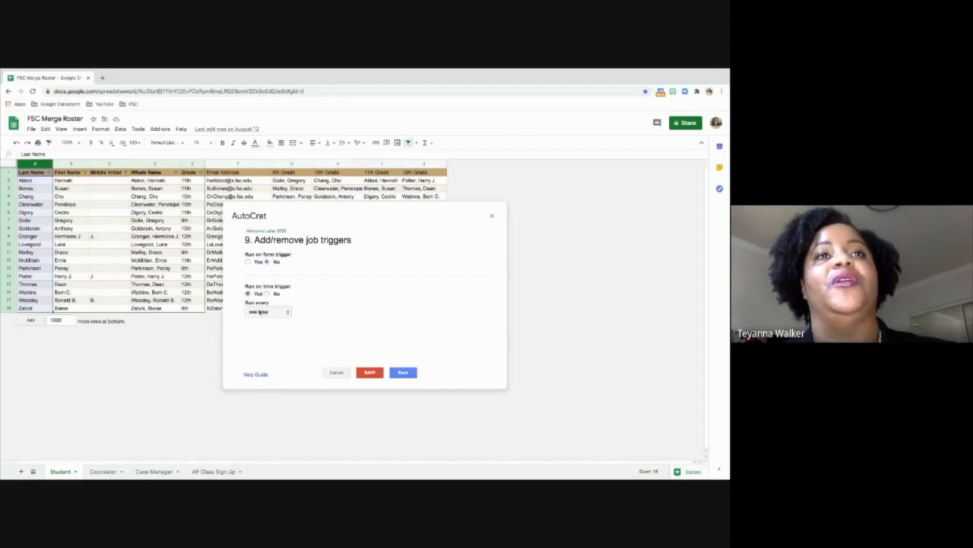
{"action": "left_click", "coordinate": [260, 312]}
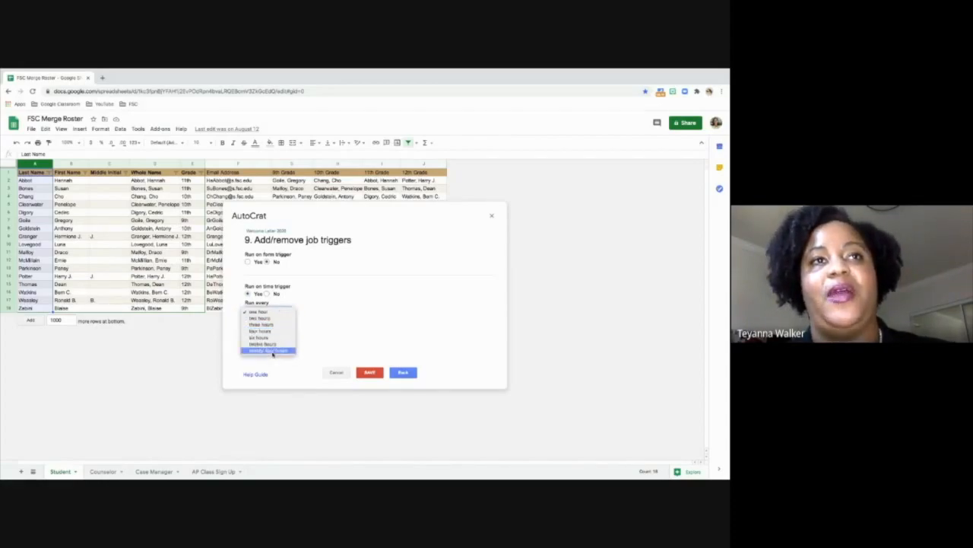
{"action": "left_click", "coordinate": [266, 294]}
{"action": "left_click", "coordinate": [266, 293]}
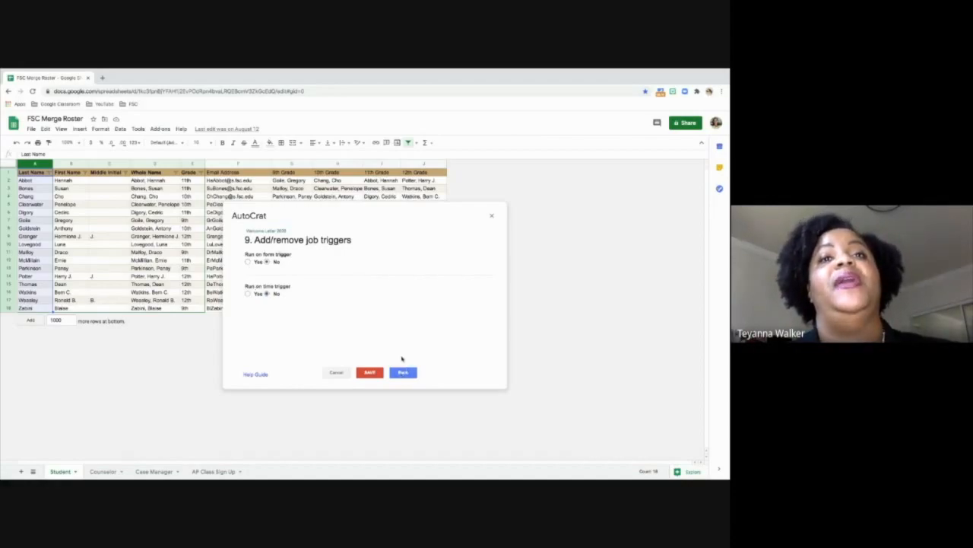
- Save the merge job with both triggers off and review the job details of Welcome Letter 2020
{"action": "left_click", "coordinate": [375, 374]}
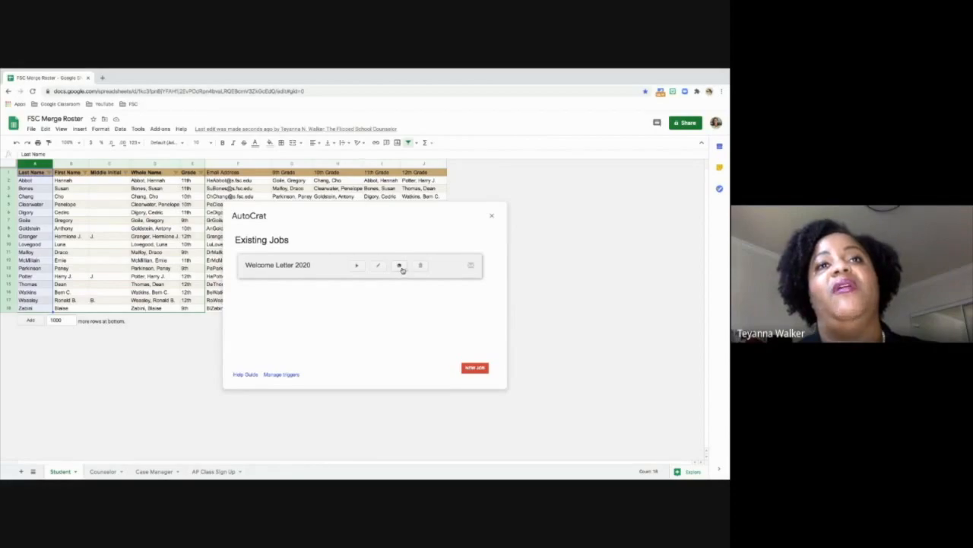
{"action": "left_click", "coordinate": [399, 266]}
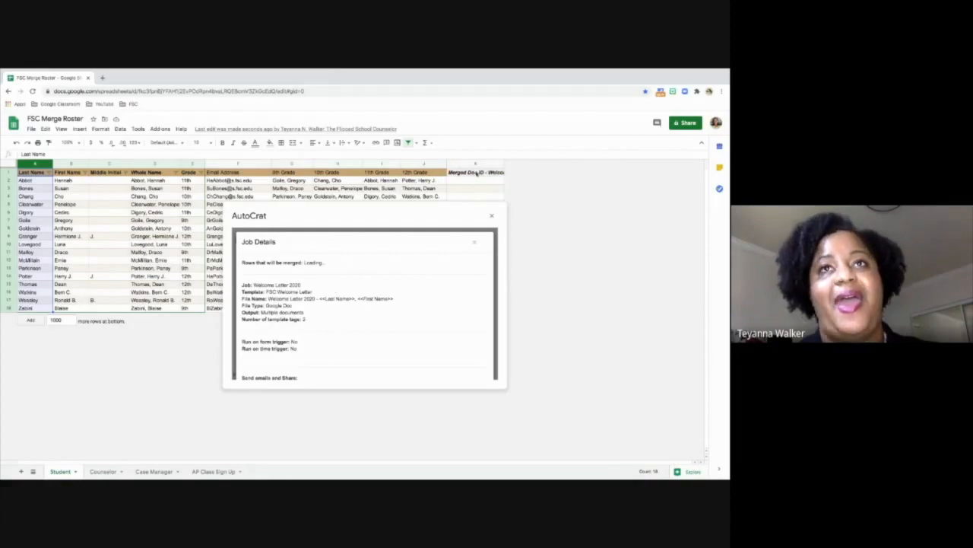
{"action": "scroll", "coordinate": [425, 304], "scroll_direction": "down", "scroll_amount": 3}
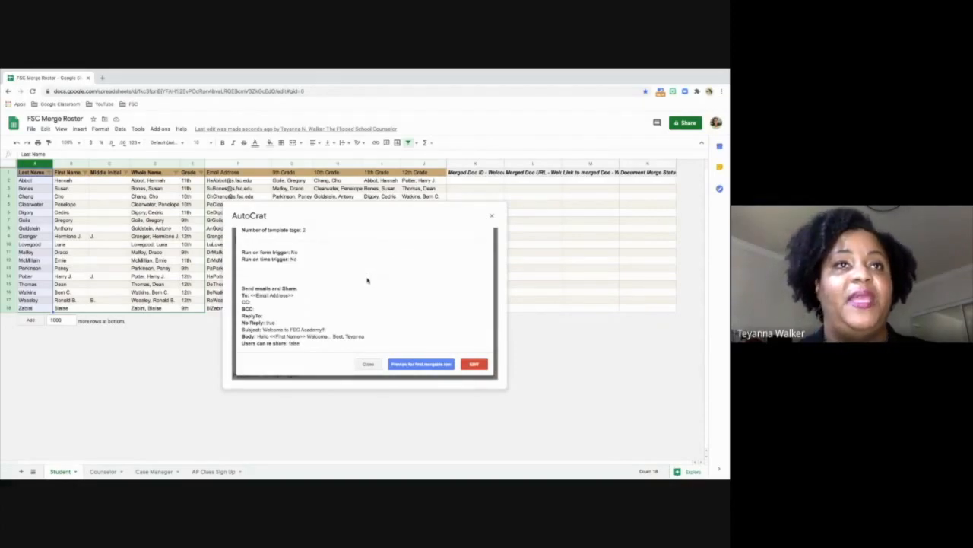
{"action": "scroll", "coordinate": [367, 280], "scroll_direction": "up", "scroll_amount": 2}
{"action": "scroll", "coordinate": [339, 263], "scroll_direction": "up", "scroll_amount": 3}
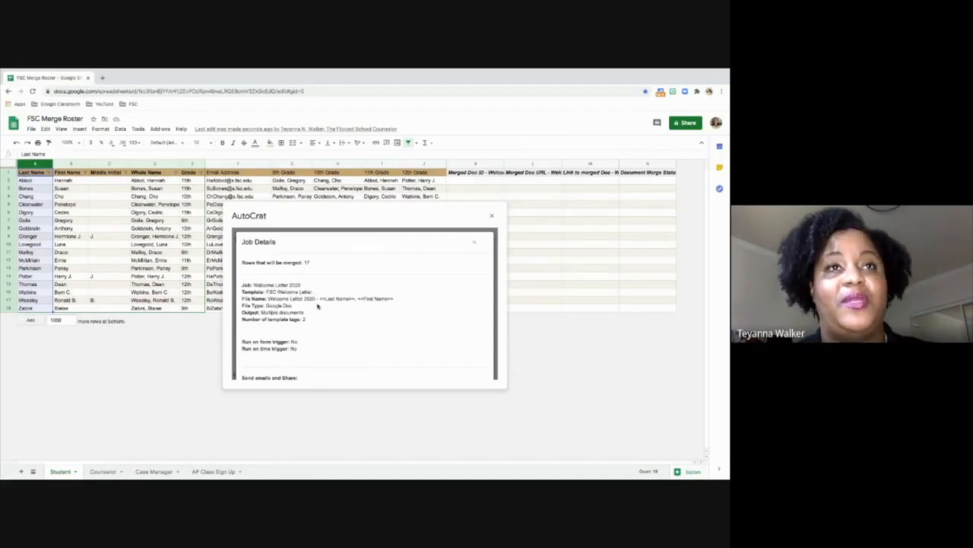
- Generate a preview of the Welcome Letter 2020 job for the first row, view the preview letter and close the job preview
{"action": "scroll", "coordinate": [318, 324], "scroll_direction": "down", "scroll_amount": 1}
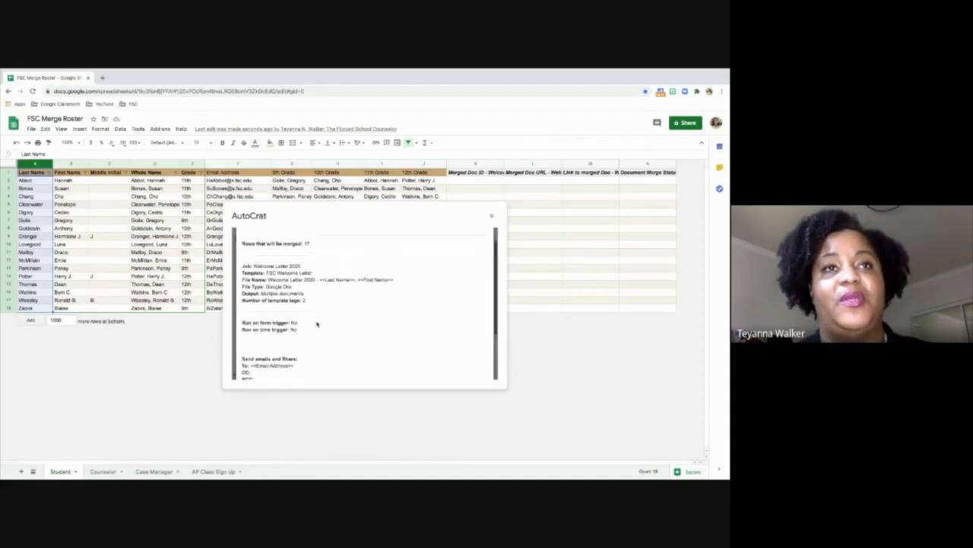
{"action": "scroll", "coordinate": [317, 324], "scroll_direction": "down", "scroll_amount": 3}
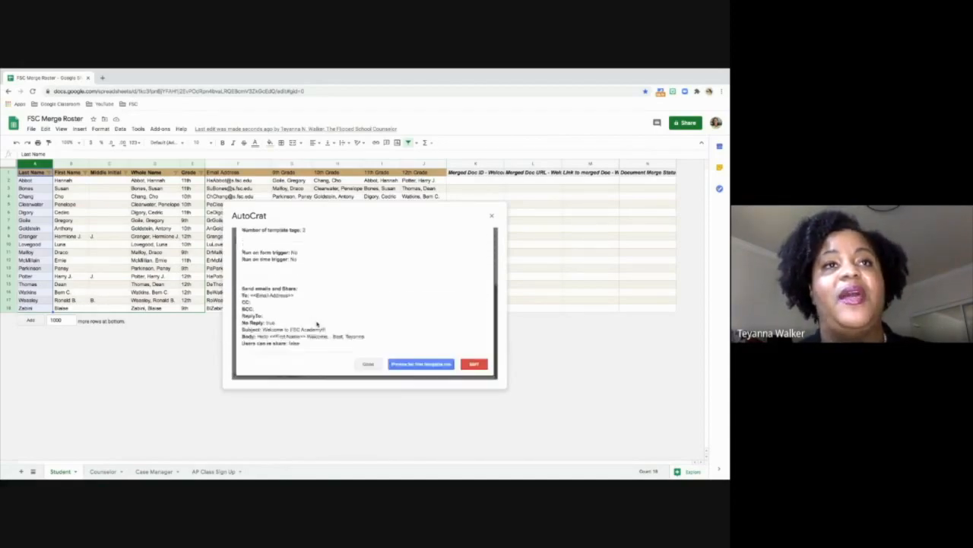
{"action": "left_click", "coordinate": [408, 367]}
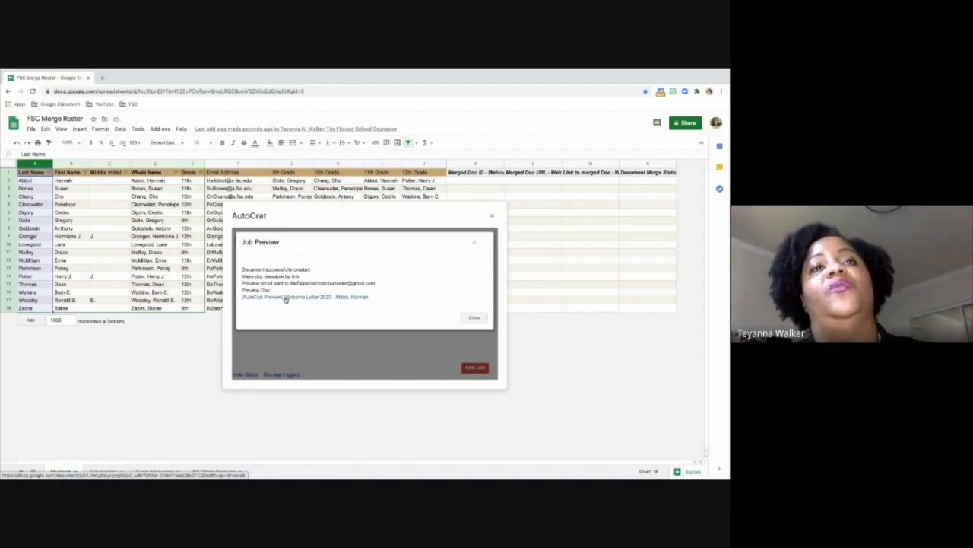
{"action": "left_click", "coordinate": [359, 298]}
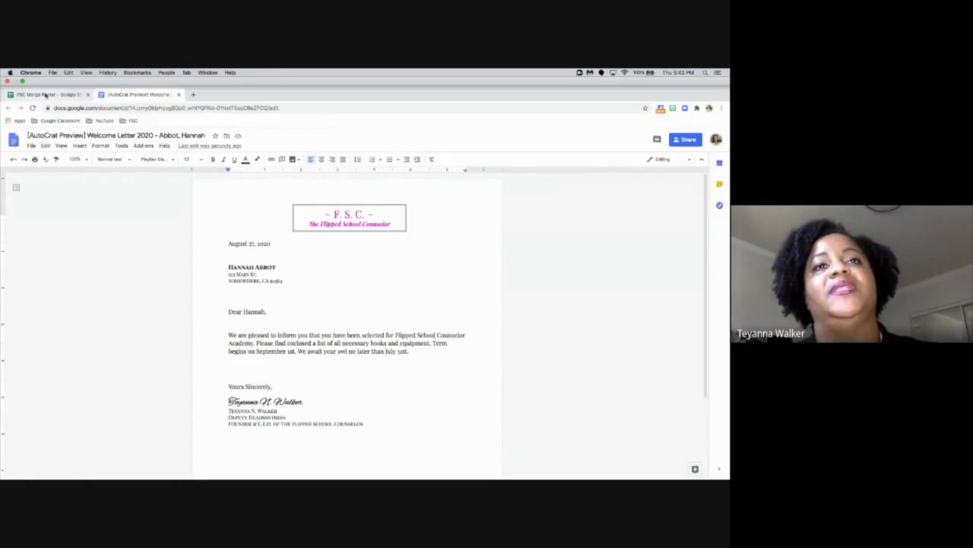
{"action": "left_click", "coordinate": [46, 95]}
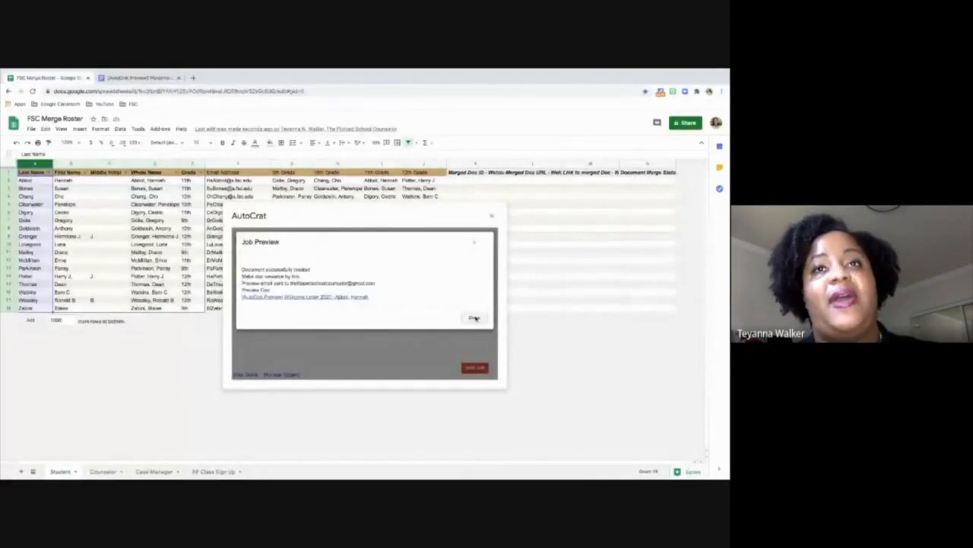
{"action": "left_click", "coordinate": [474, 318]}
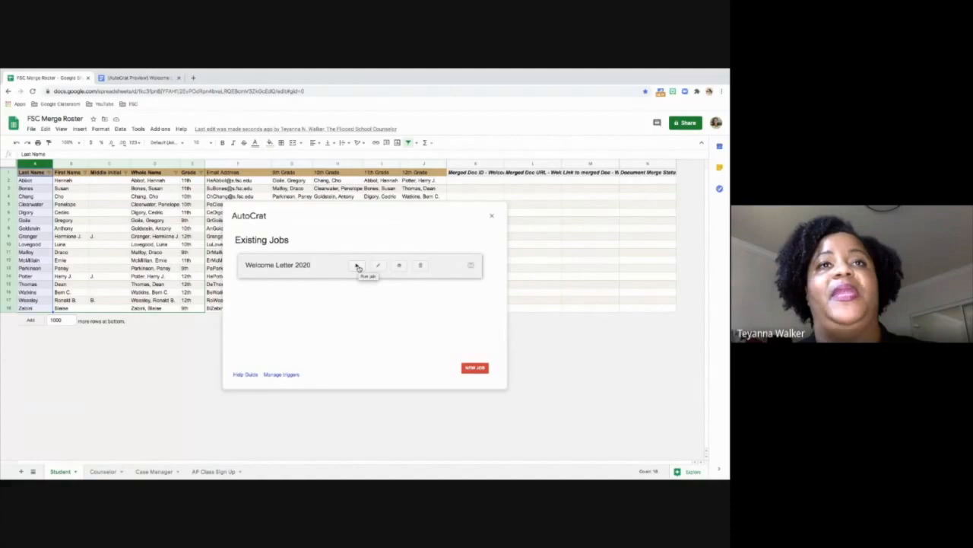
- Fill the link to merged doc and document merge status columns with "x" in rows 3 to 18
{"action": "left_click", "coordinate": [597, 188]}
{"action": "type", "text": "x"}
{"action": "left_click", "coordinate": [657, 189]}
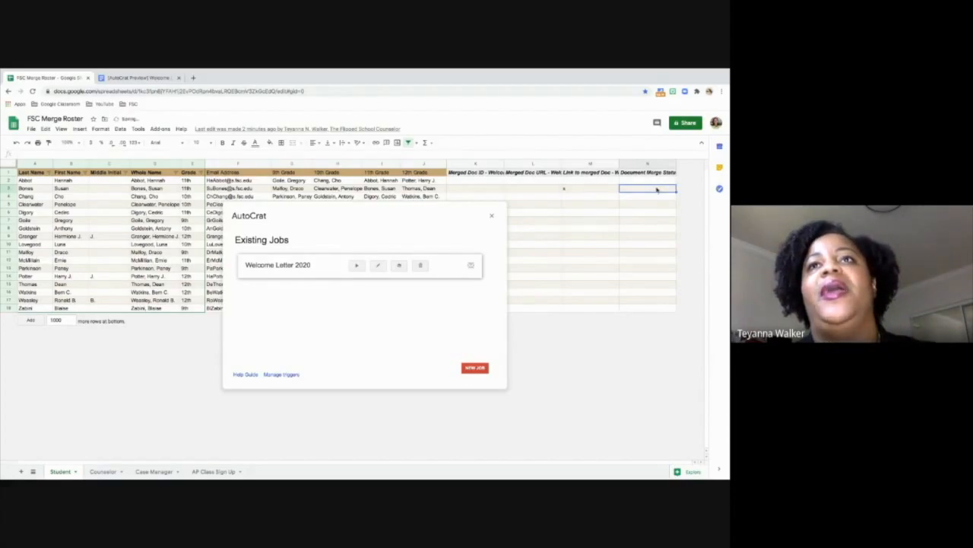
{"action": "type", "text": "x"}
{"action": "left_click_drag", "start_coordinate": [604, 187], "coordinate": [641, 311]}
{"action": "key", "text": "ctrl+c"}
{"action": "key", "text": "ctrl+v"}
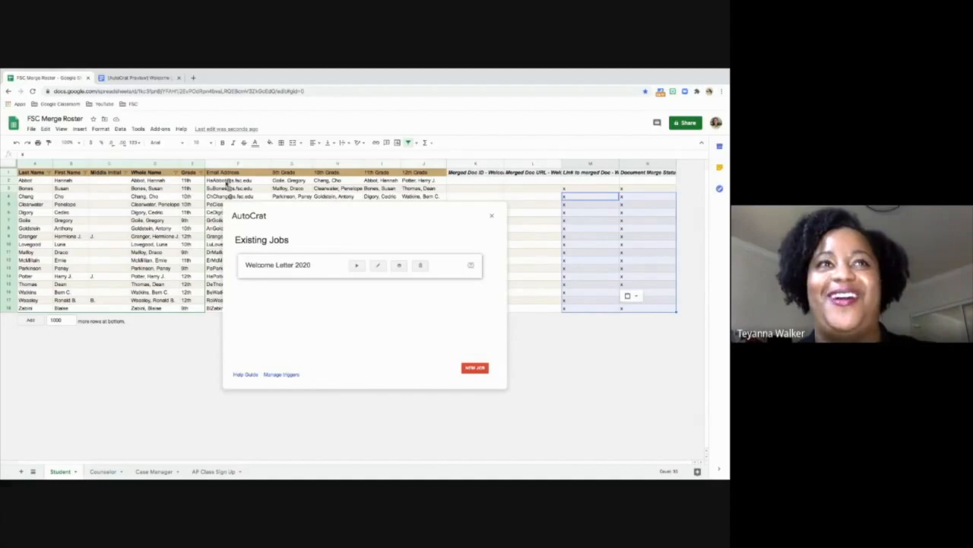
- Run the Welcome Letter 2020 job, check the merge status entry in row 2 and close AutoCrat
{"action": "left_click", "coordinate": [355, 264]}
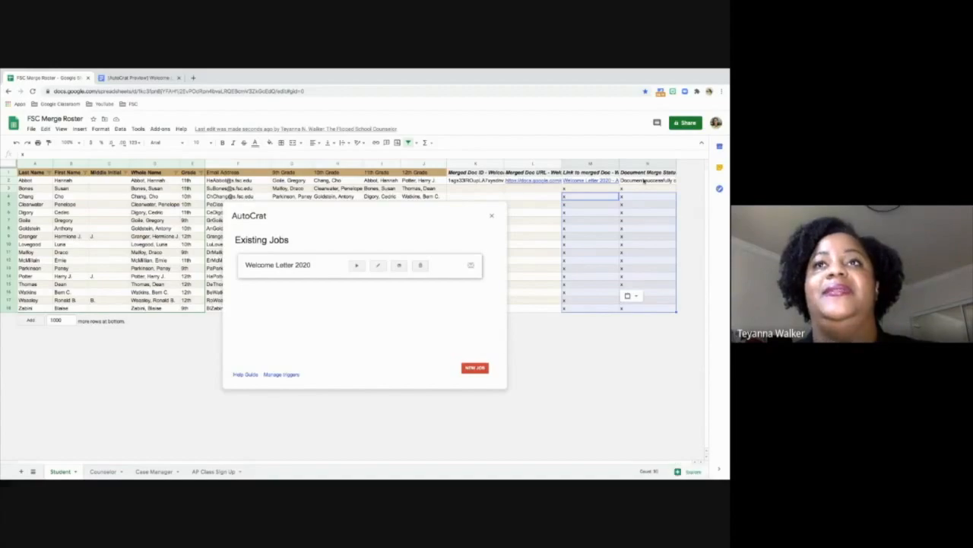
{"action": "left_click", "coordinate": [644, 180]}
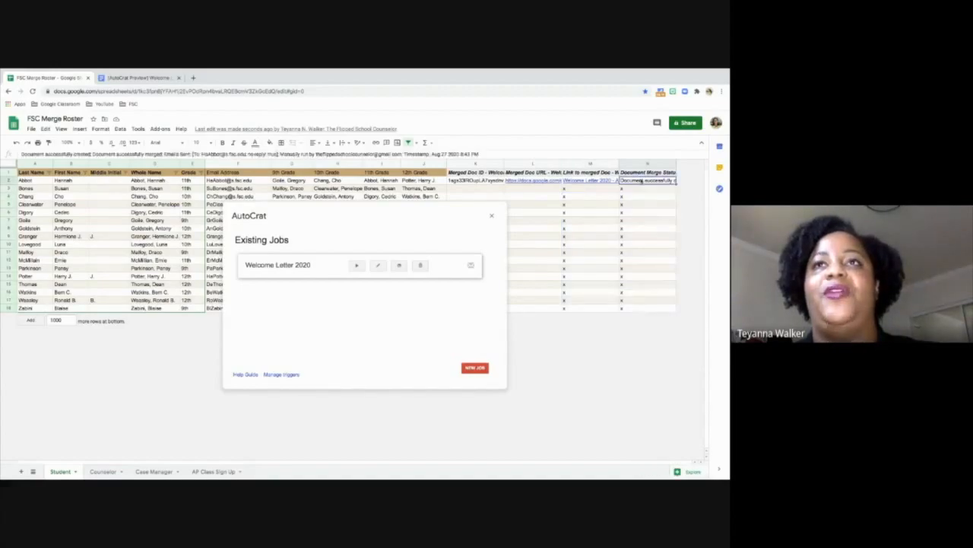
{"action": "left_click", "coordinate": [649, 163]}
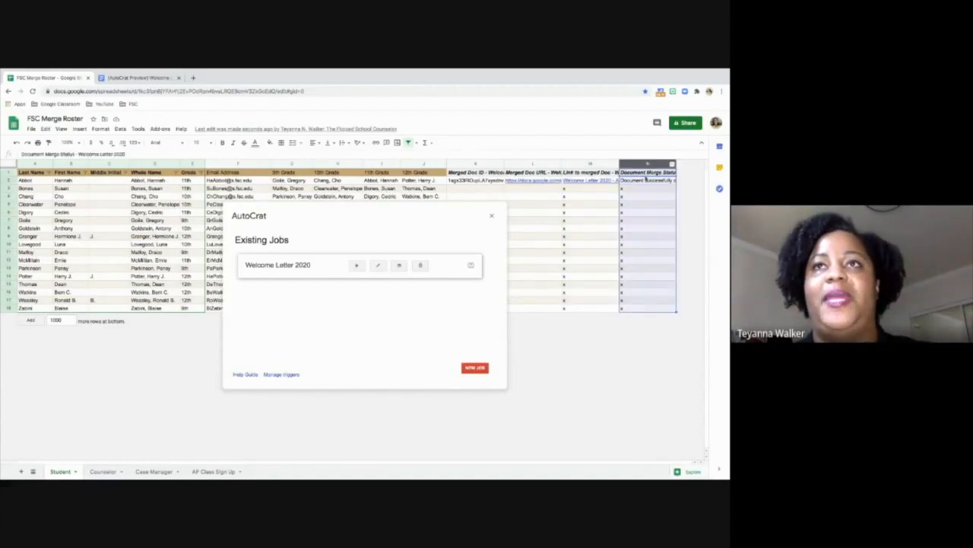
{"action": "left_click", "coordinate": [636, 181]}
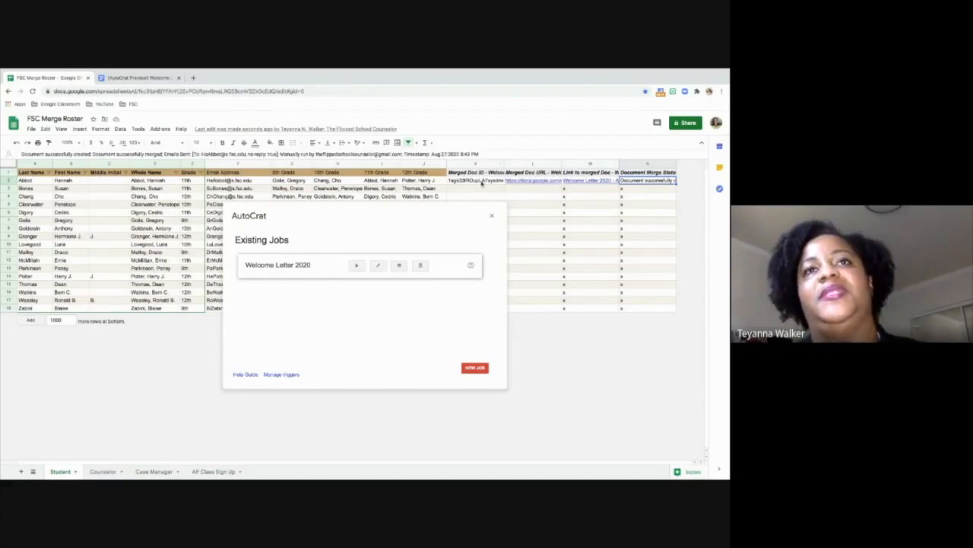
{"action": "left_click", "coordinate": [491, 215]}
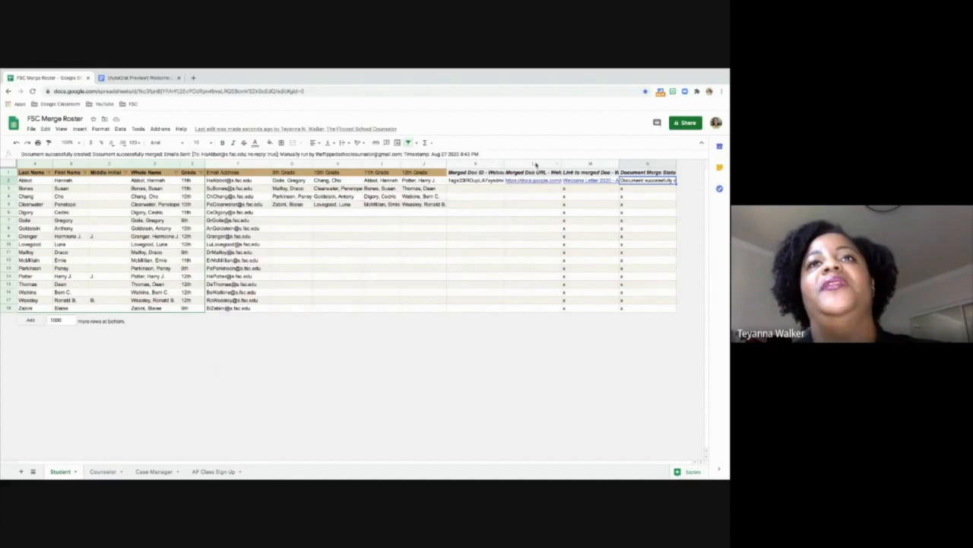
- Hide columns K and L holding the merged doc ID and merged doc URL
{"action": "left_click", "coordinate": [536, 163]}
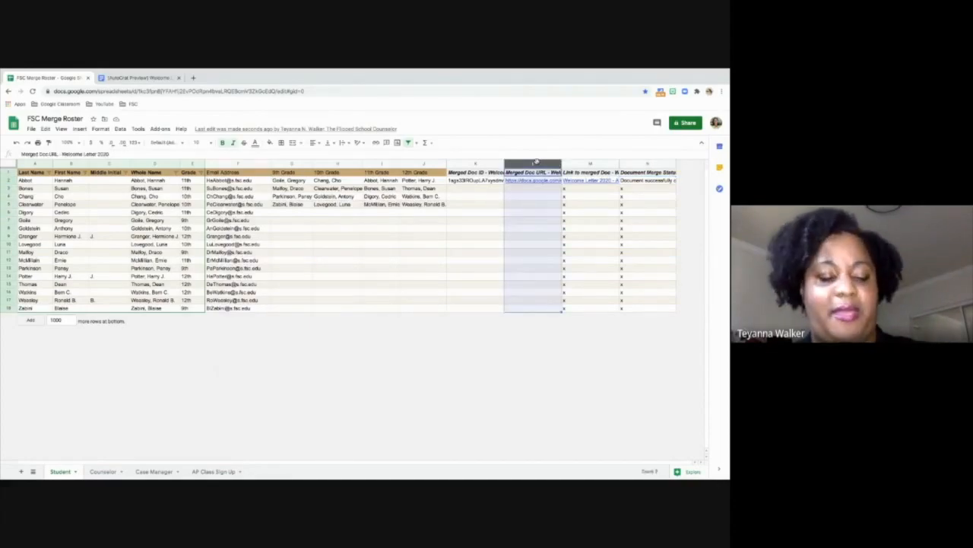
{"action": "left_click", "coordinate": [470, 165], "text": "shift"}
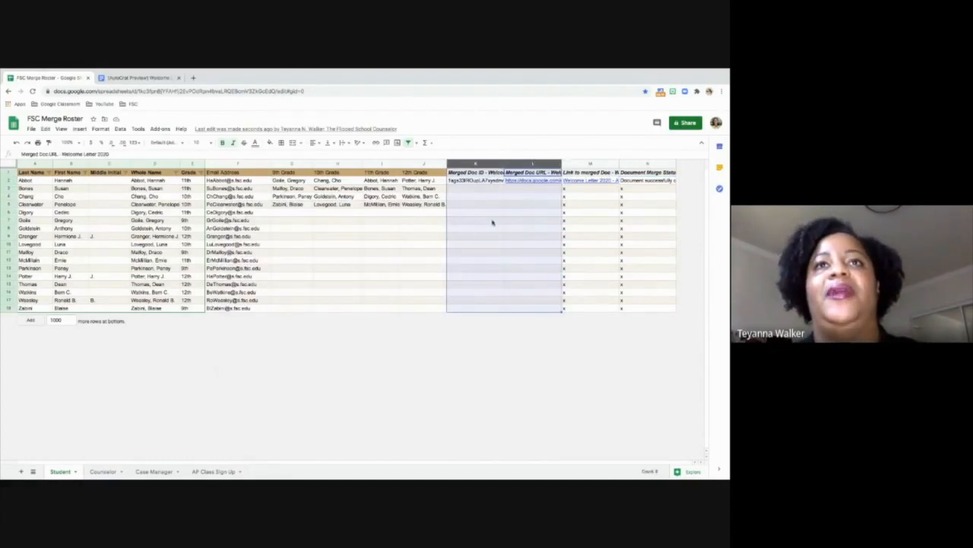
{"action": "right_click", "coordinate": [499, 164]}
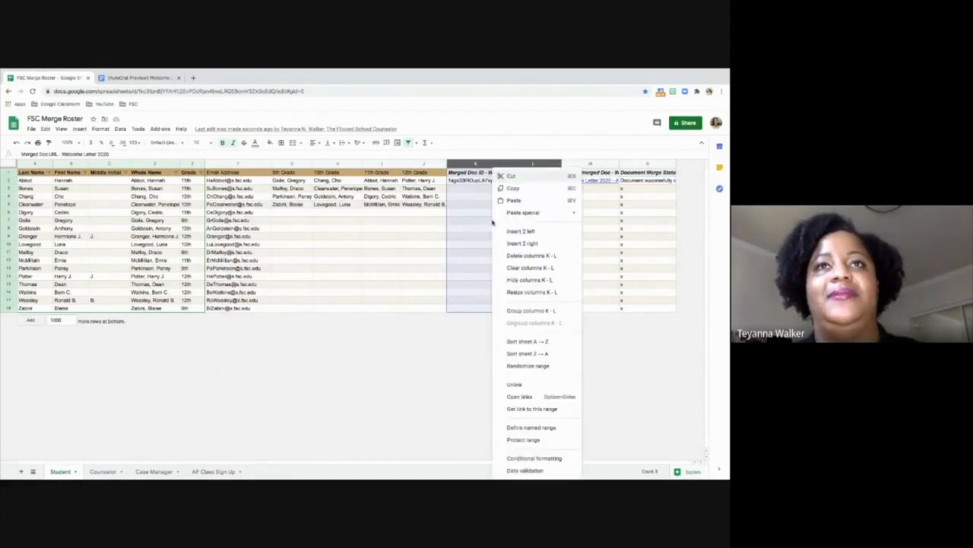
{"action": "left_click", "coordinate": [516, 281]}
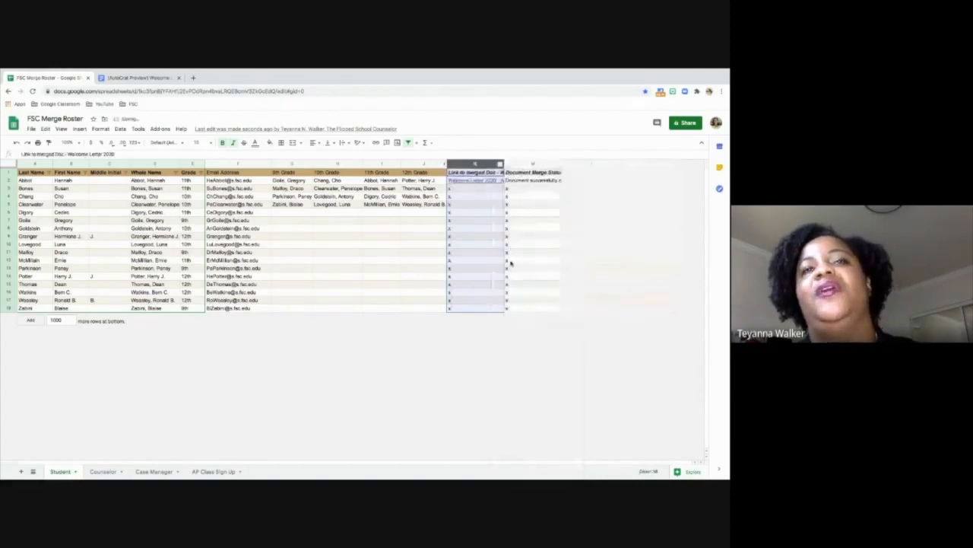
- Widen the link to merged doc column to fit its text and open the merged welcome letter linked in row 2
{"action": "mouse_move", "coordinate": [484, 183]}
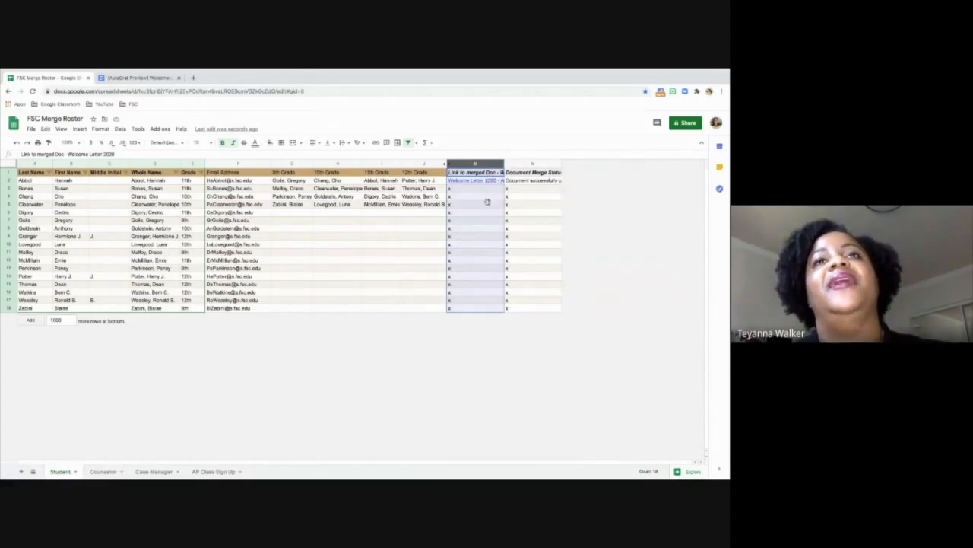
{"action": "left_click", "coordinate": [487, 203]}
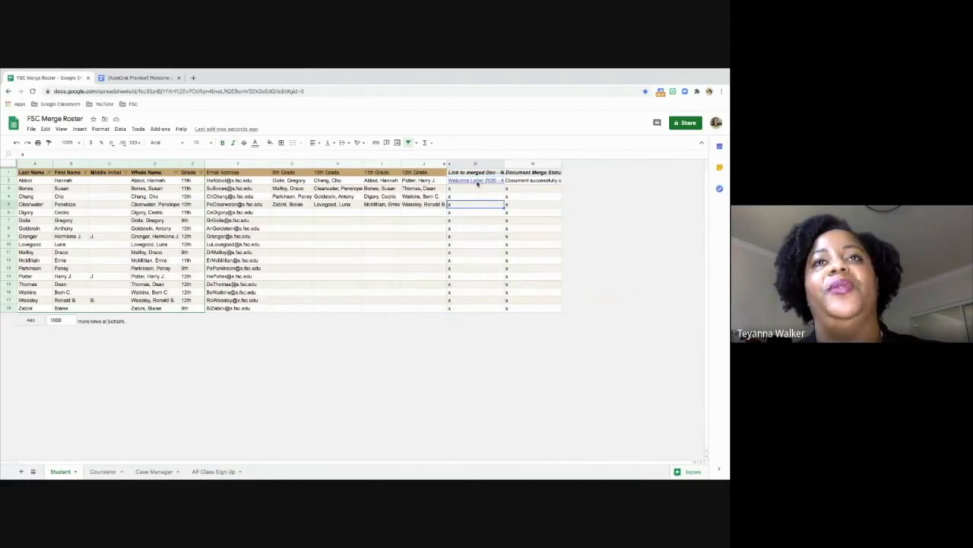
{"action": "left_click_drag", "start_coordinate": [540, 164], "coordinate": [540, 164]}
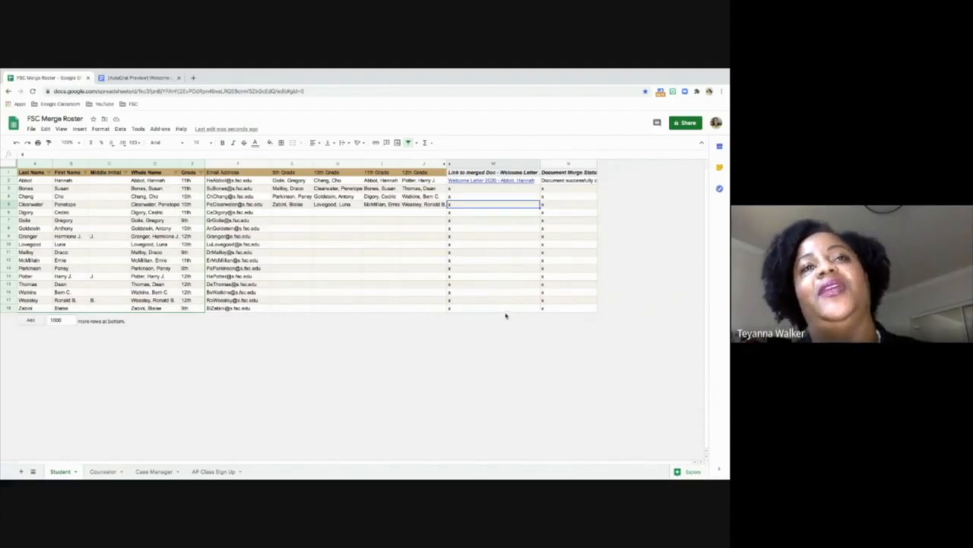
{"action": "left_click", "coordinate": [492, 181]}
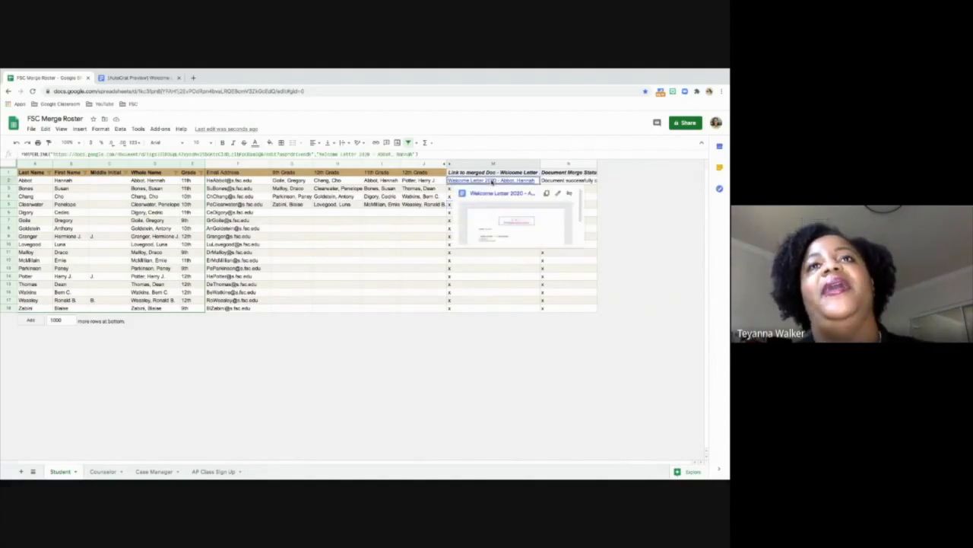
{"action": "left_click", "coordinate": [490, 194]}
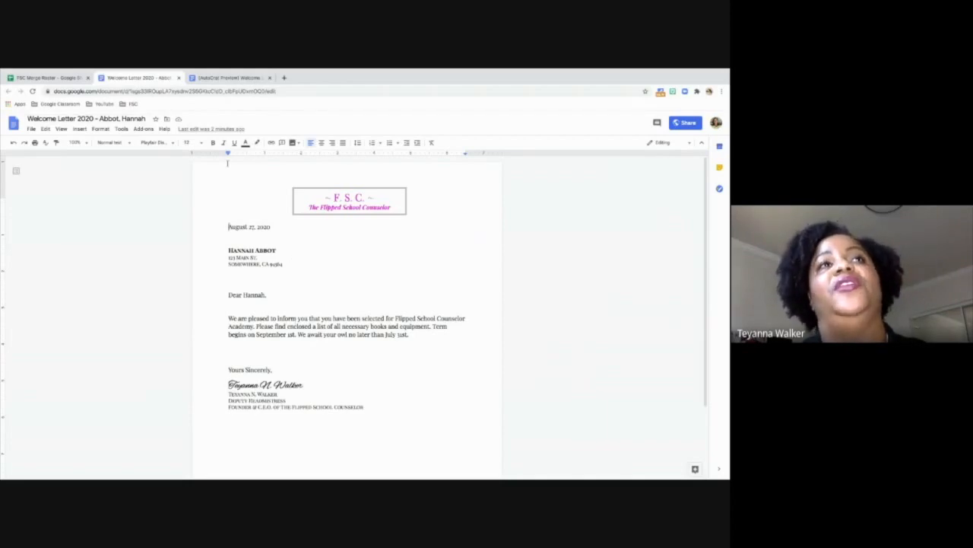
- Check who the merged welcome letter is shared with and return to the FSC Merge Roster spreadsheet
{"action": "mouse_move", "coordinate": [86, 76]}
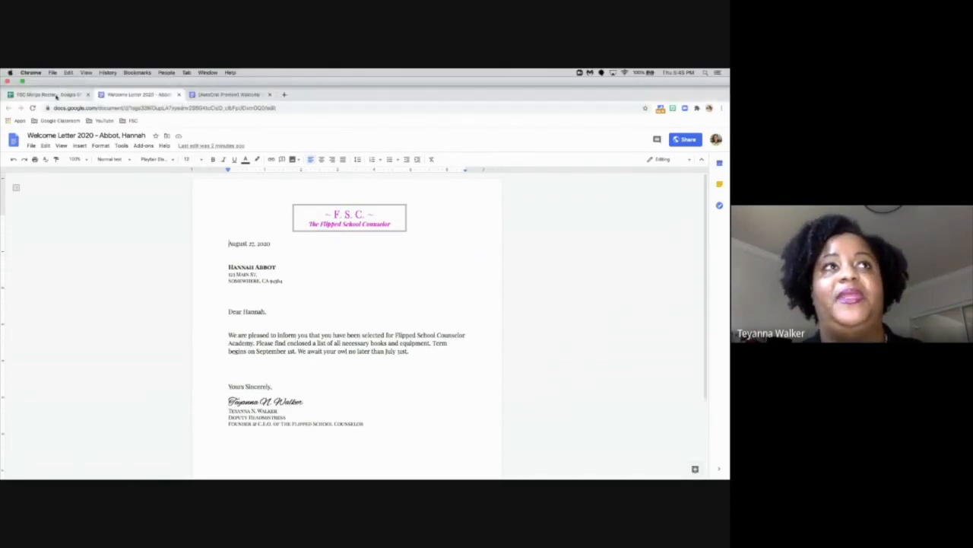
{"action": "left_click", "coordinate": [46, 77]}
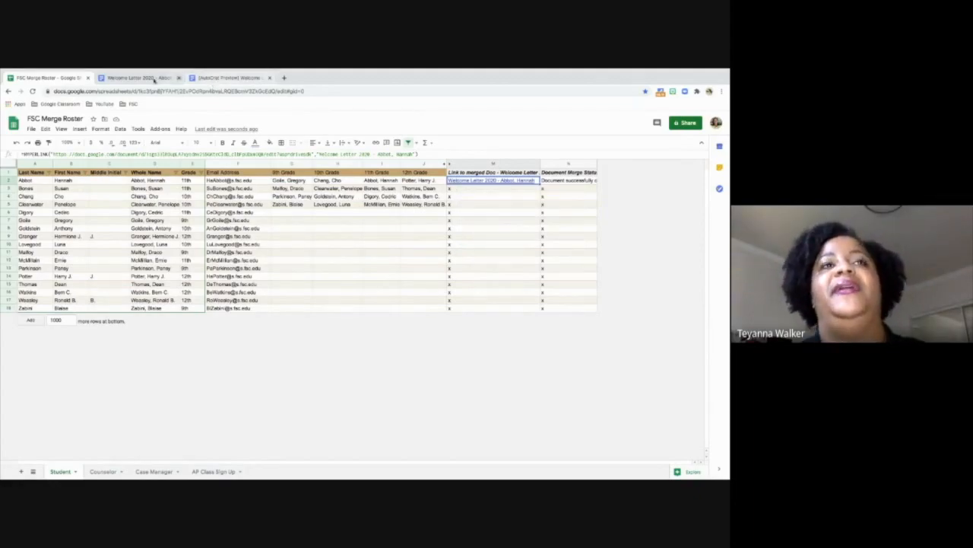
{"action": "left_click", "coordinate": [137, 77]}
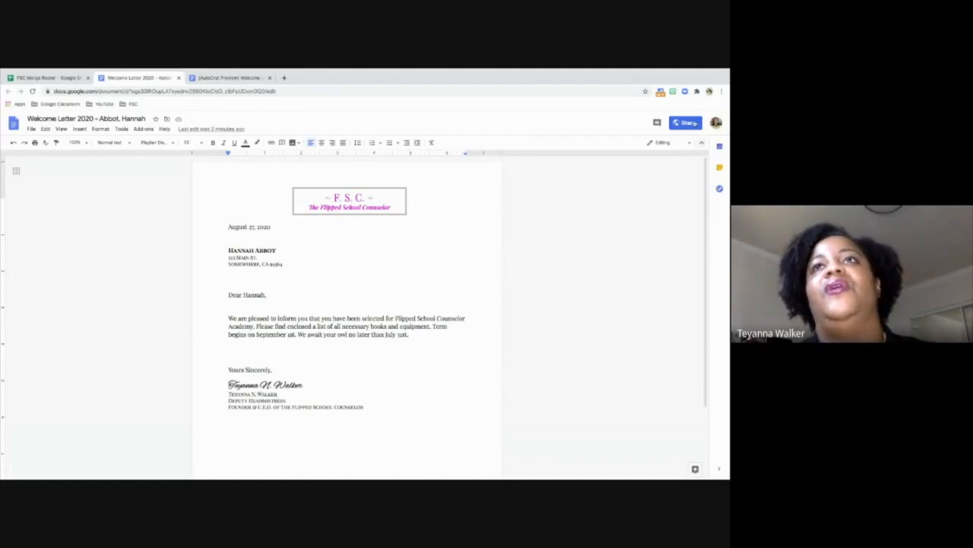
{"action": "left_click", "coordinate": [693, 122]}
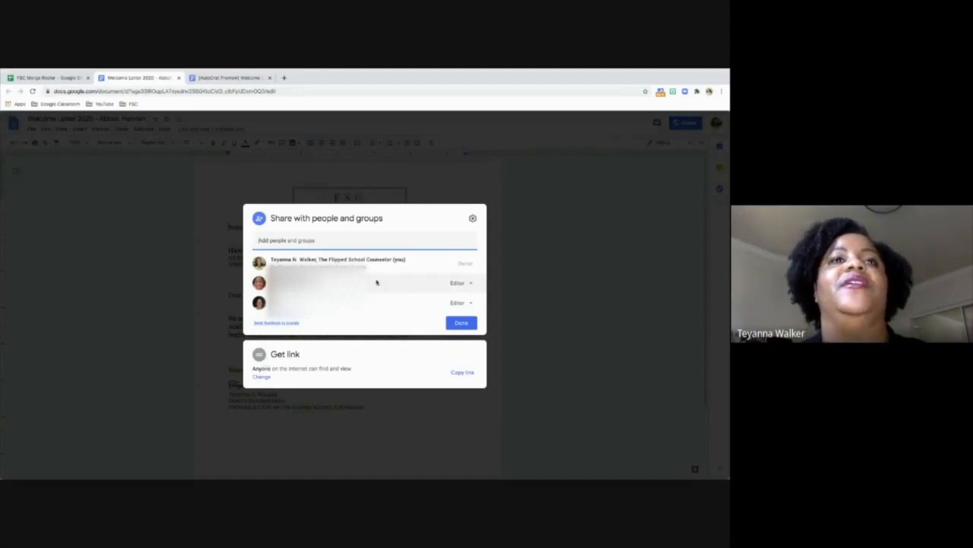
{"action": "mouse_move", "coordinate": [378, 259]}
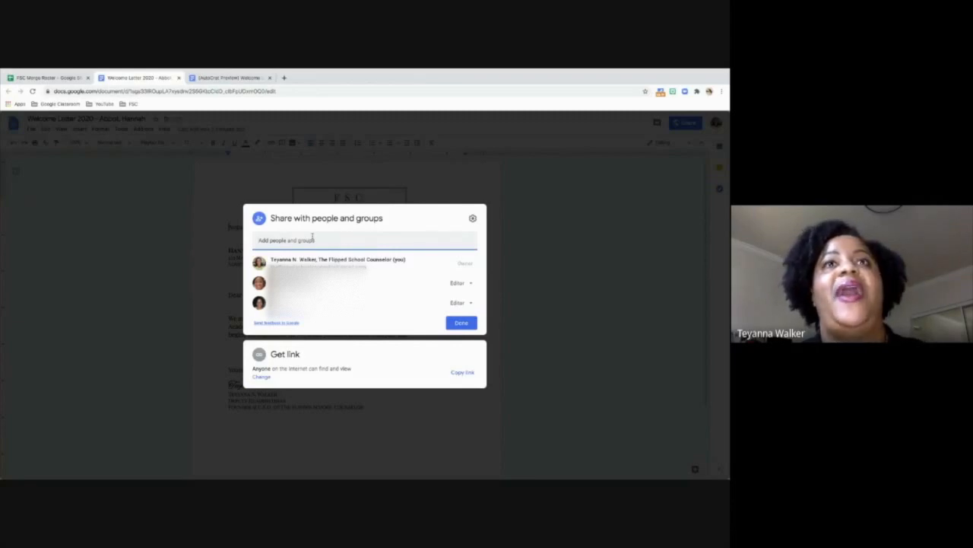
{"action": "left_click", "coordinate": [454, 175]}
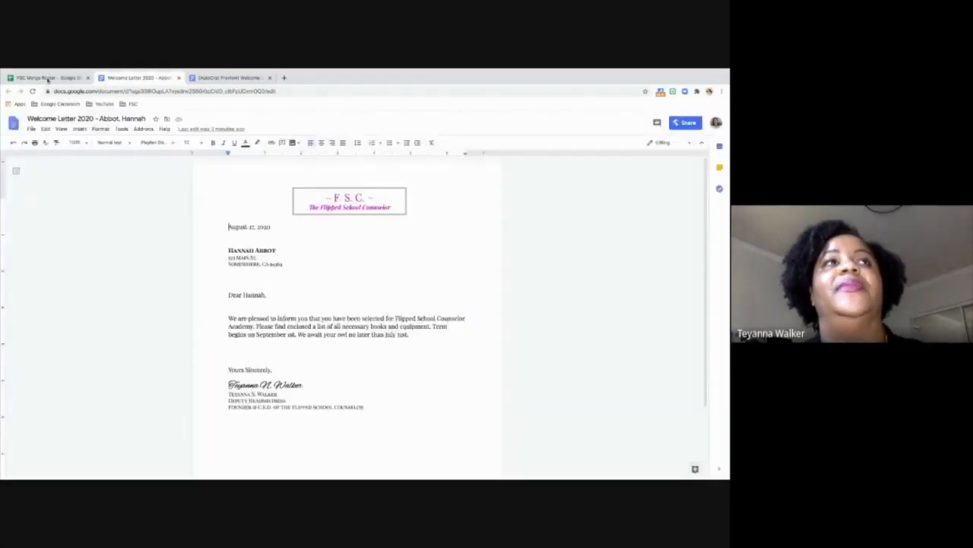
{"action": "left_click", "coordinate": [47, 78]}
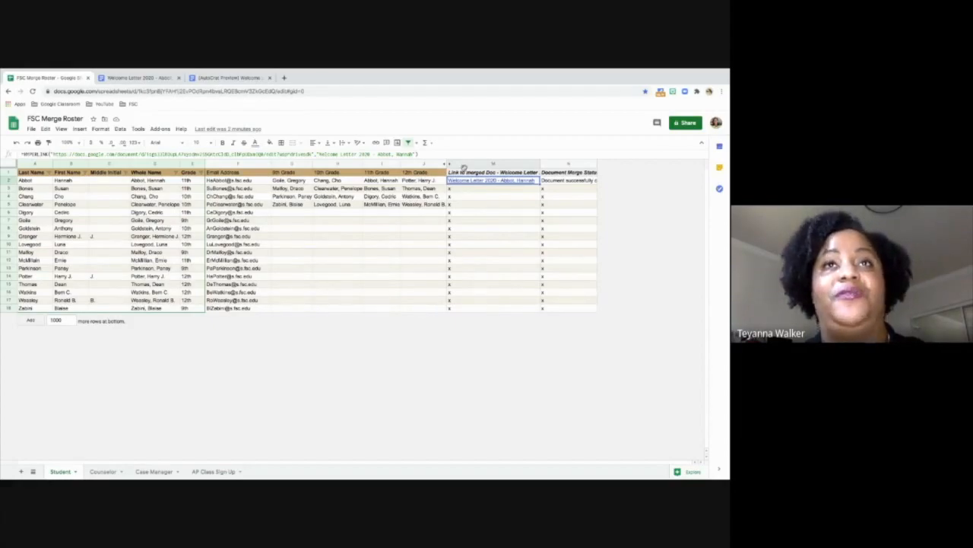
{"action": "mouse_move", "coordinate": [467, 181]}
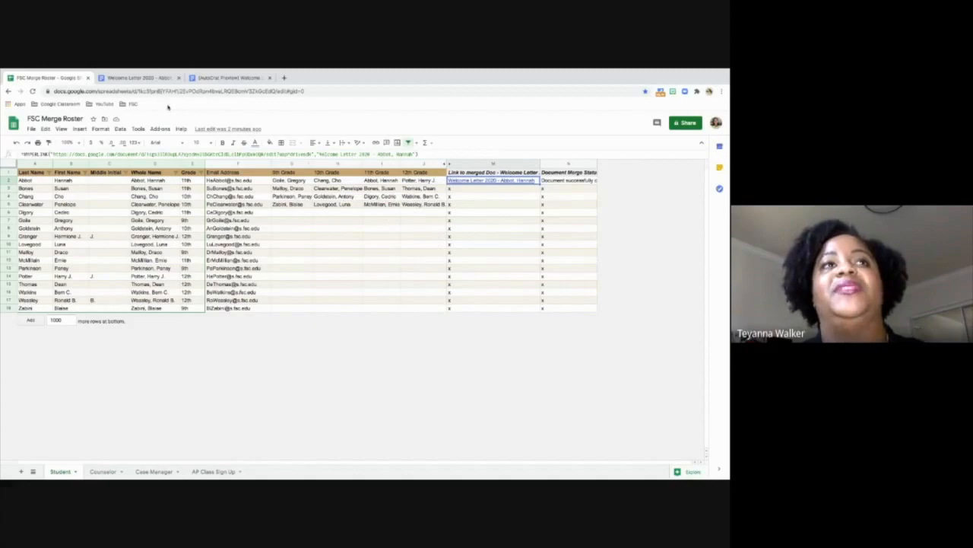
{"action": "left_click", "coordinate": [154, 80]}
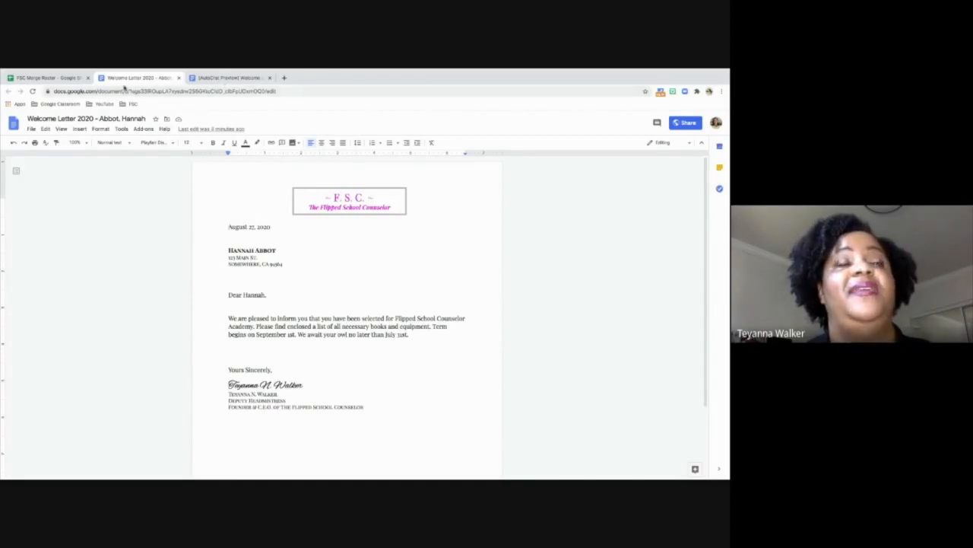
{"action": "left_click", "coordinate": [62, 79]}
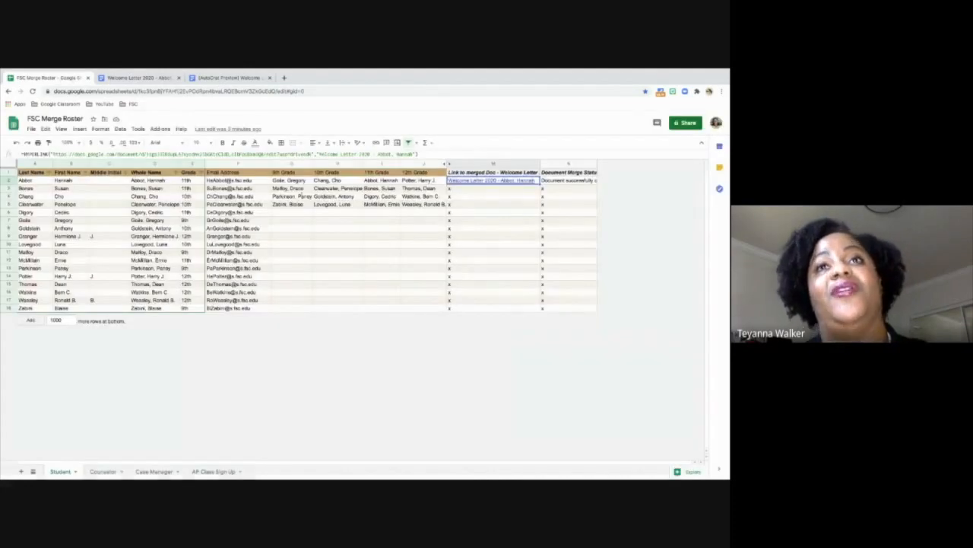